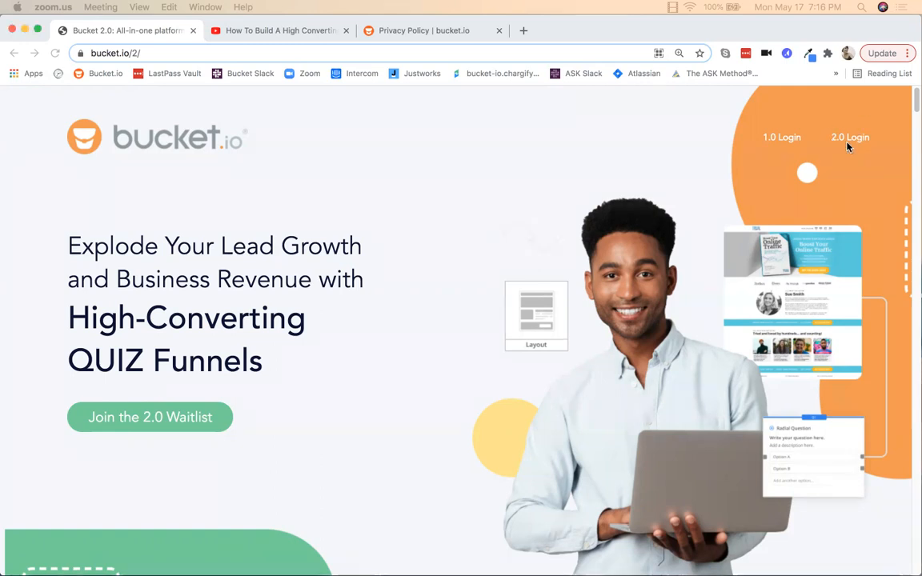
Step: Log in through '2.0 Login' to the dashboard, then go to the Templates library
{"action": "left_click", "coordinate": [847, 142]}
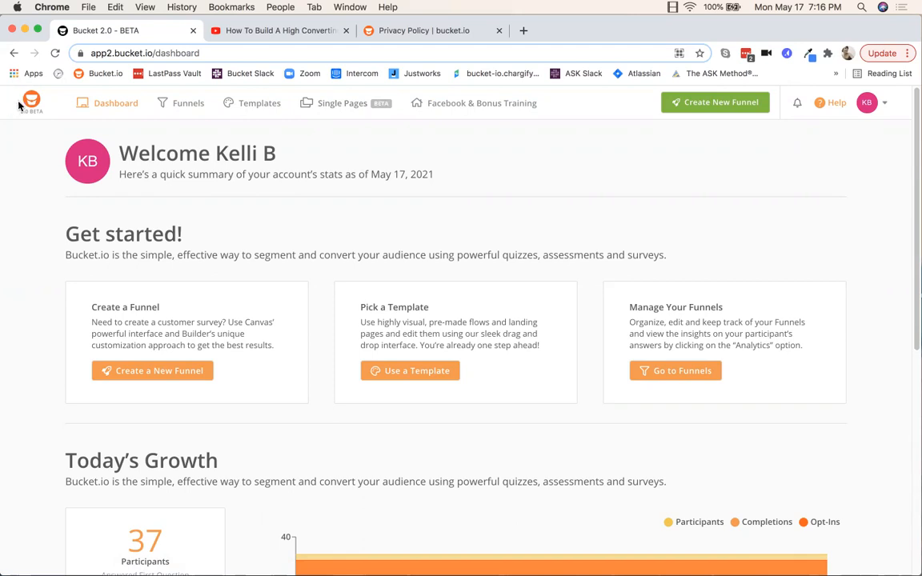
{"action": "left_click", "coordinate": [258, 106]}
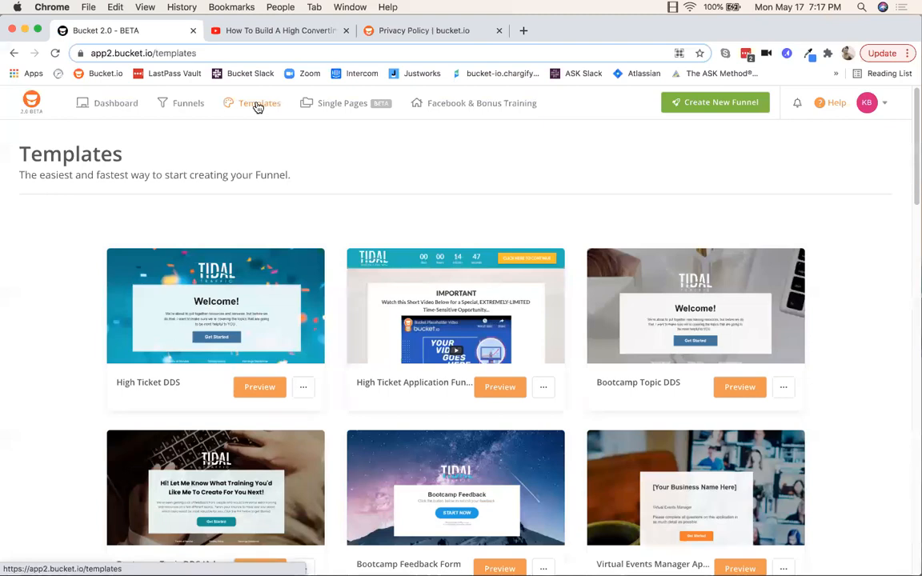
Step: Preview the High Ticket Application Funnel template
{"action": "scroll", "coordinate": [555, 302], "scroll_direction": "down", "scroll_amount": 1}
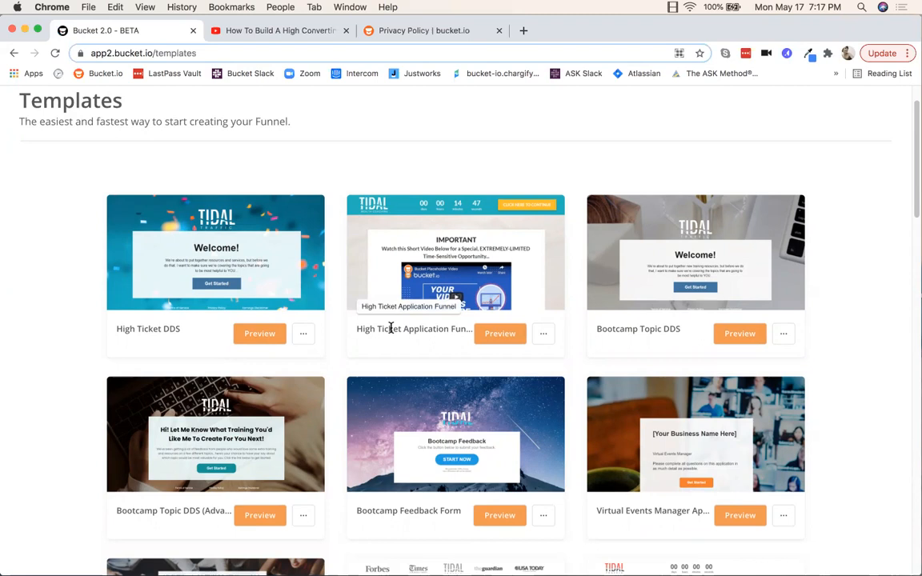
{"action": "left_click", "coordinate": [497, 334]}
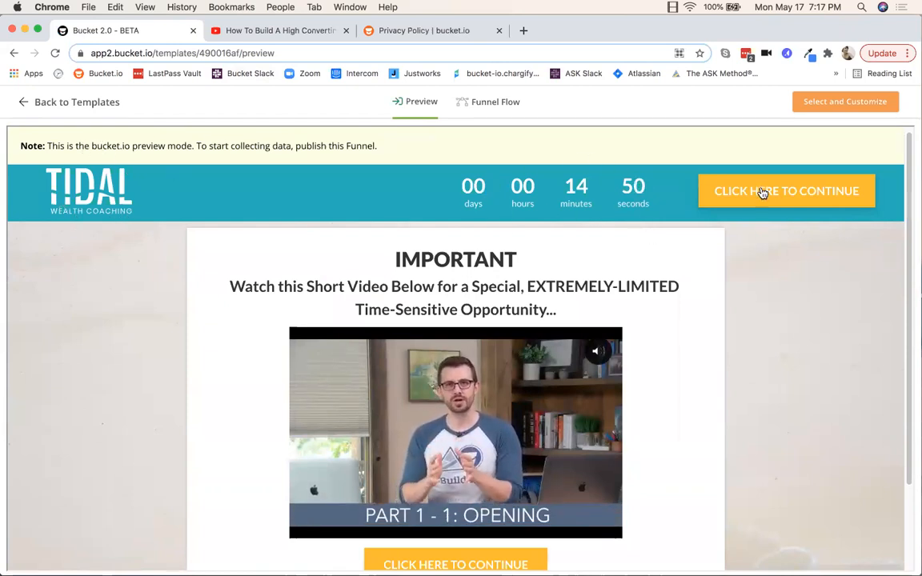
Step: Start the template's quiz and answer the business question with 'test'
{"action": "scroll", "coordinate": [760, 194], "scroll_direction": "down", "scroll_amount": 1}
{"action": "scroll", "coordinate": [760, 197], "scroll_direction": "down", "scroll_amount": 3}
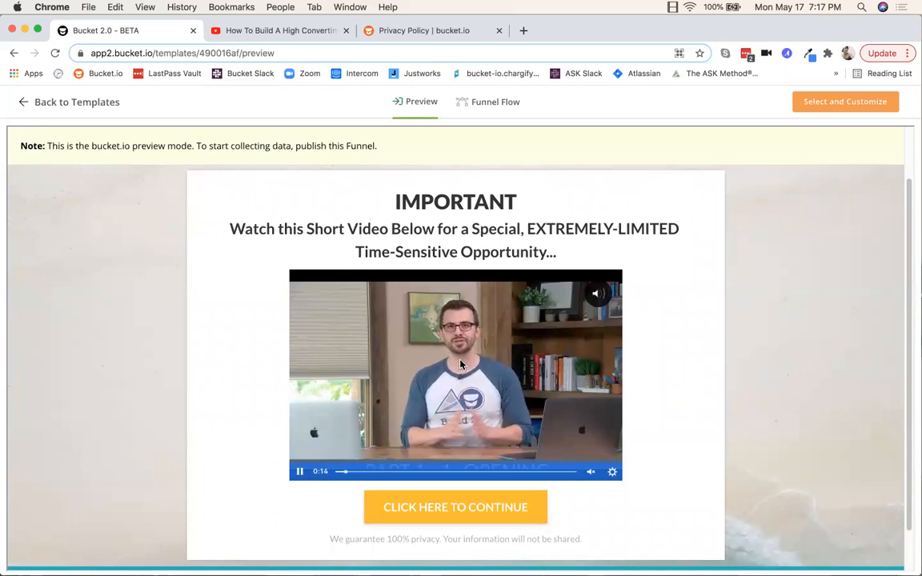
{"action": "scroll", "coordinate": [374, 395], "scroll_direction": "down", "scroll_amount": 3}
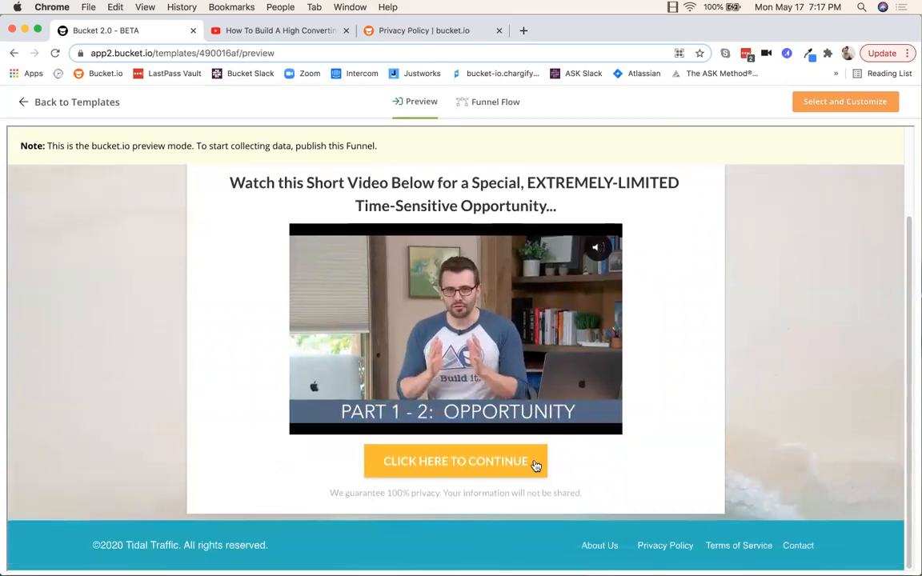
{"action": "left_click", "coordinate": [450, 463]}
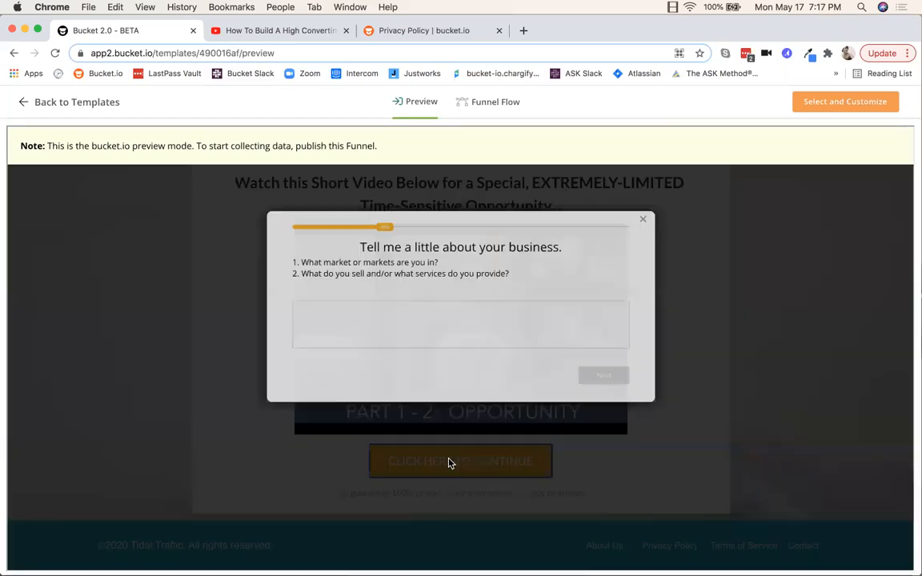
{"action": "left_click", "coordinate": [297, 311]}
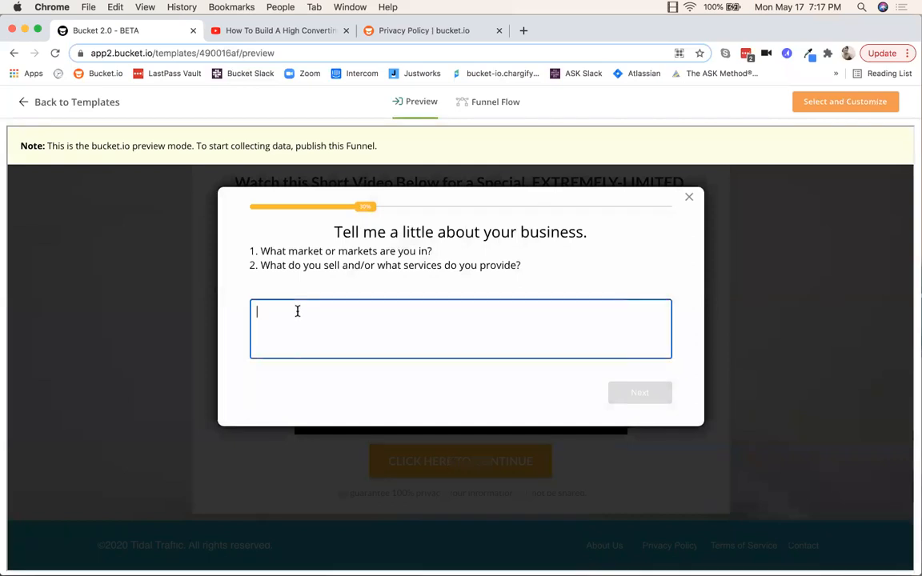
{"action": "type", "text": "test"}
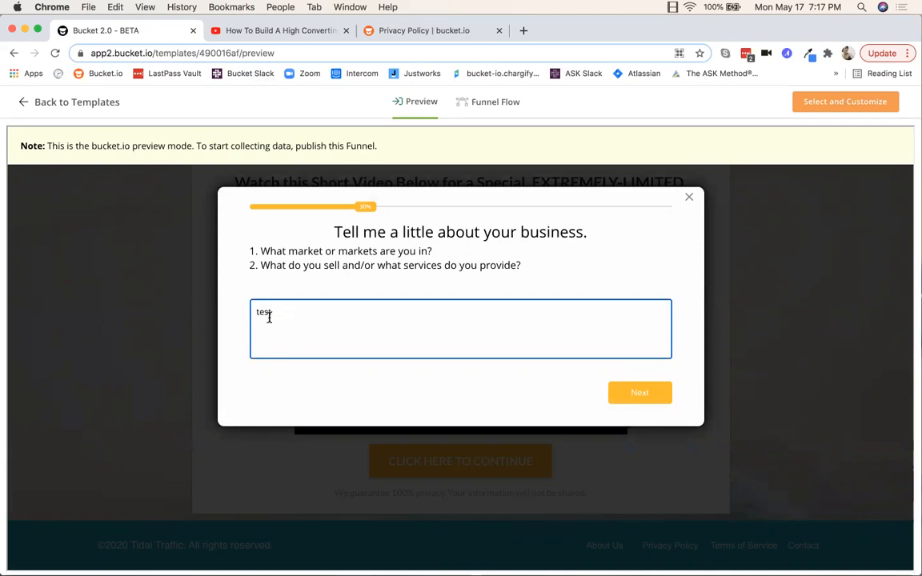
{"action": "left_click", "coordinate": [640, 394]}
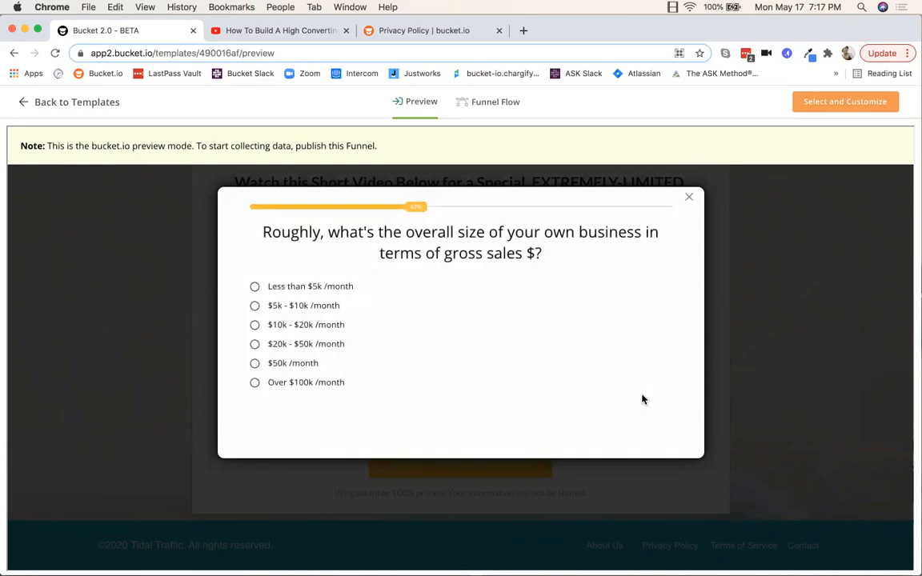
Step: Choose $5k - $10k /month, answer the coaching question with 'test', then view the Funnel Flow
{"action": "left_click", "coordinate": [317, 308]}
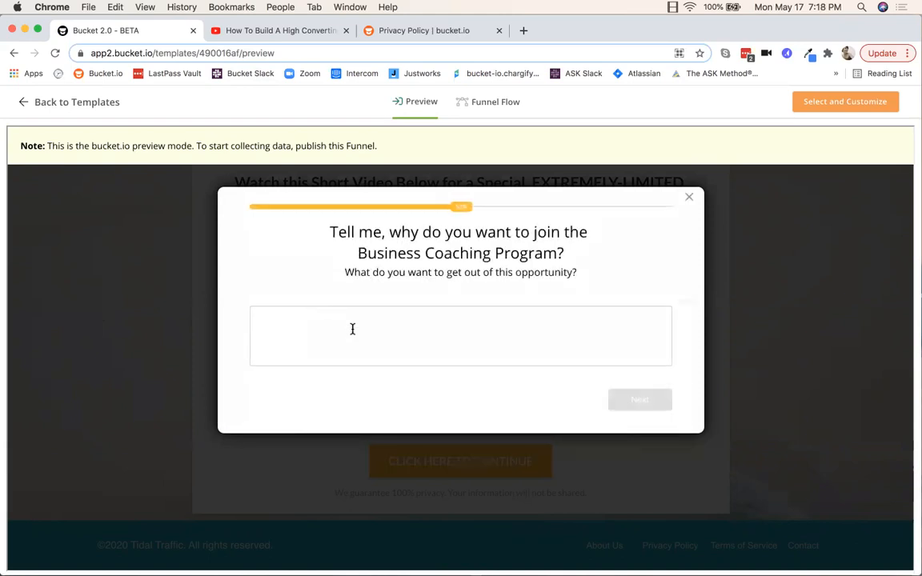
{"action": "left_click", "coordinate": [408, 331]}
{"action": "type", "text": "test"}
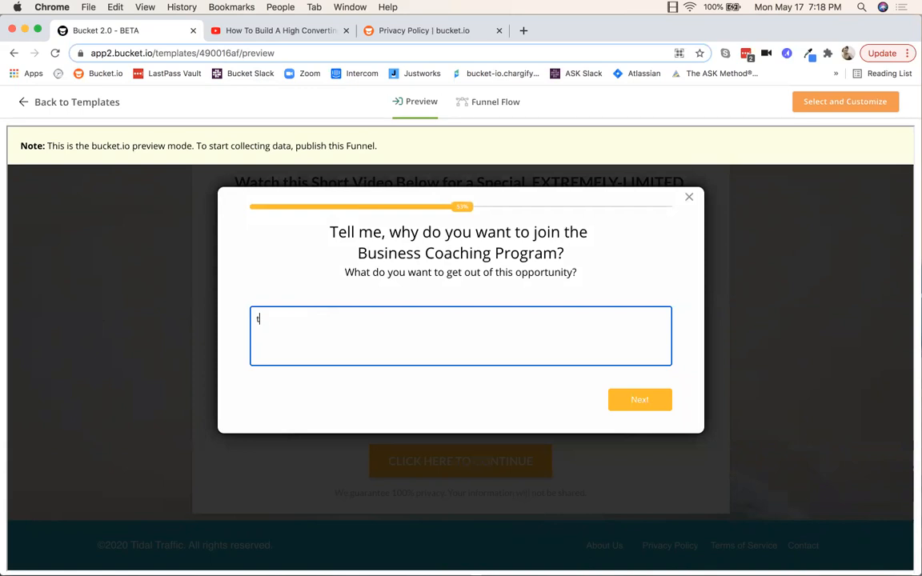
{"action": "left_click", "coordinate": [624, 404]}
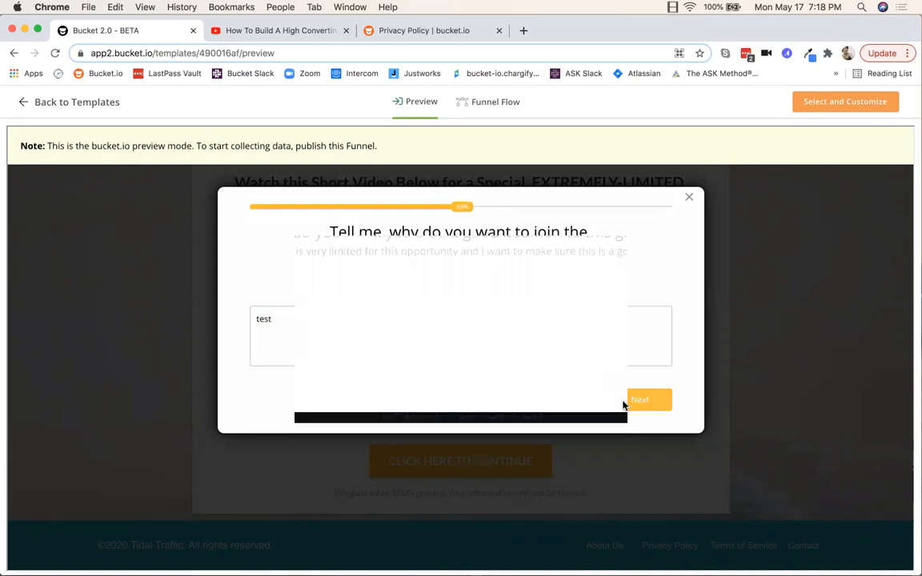
{"action": "left_click", "coordinate": [496, 107]}
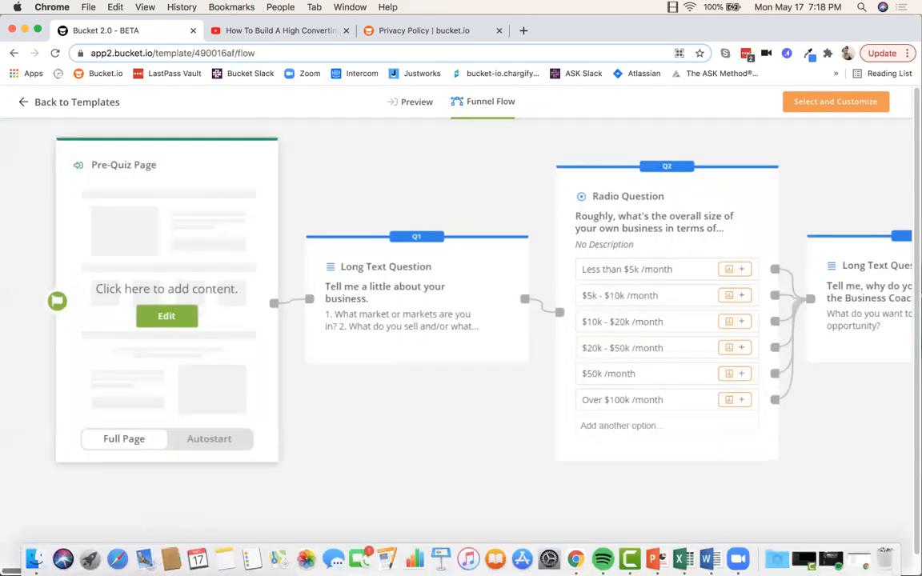
Step: Scroll the funnel flow to Quiz Results, Lead Capture and Thank You Page, then go back to Templates
{"action": "scroll", "coordinate": [457, 320], "scroll_direction": "right", "scroll_amount": 4}
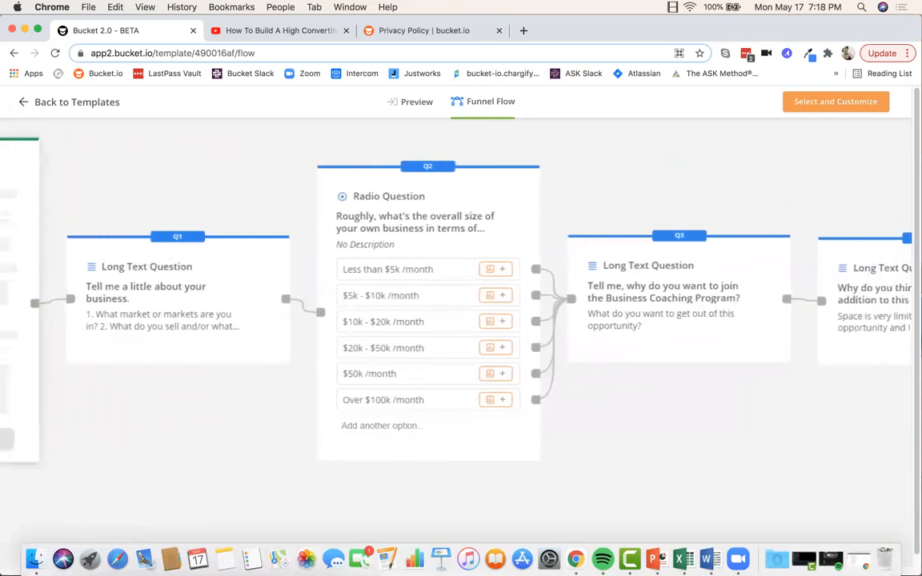
{"action": "scroll", "coordinate": [457, 320], "scroll_direction": "right", "scroll_amount": 4}
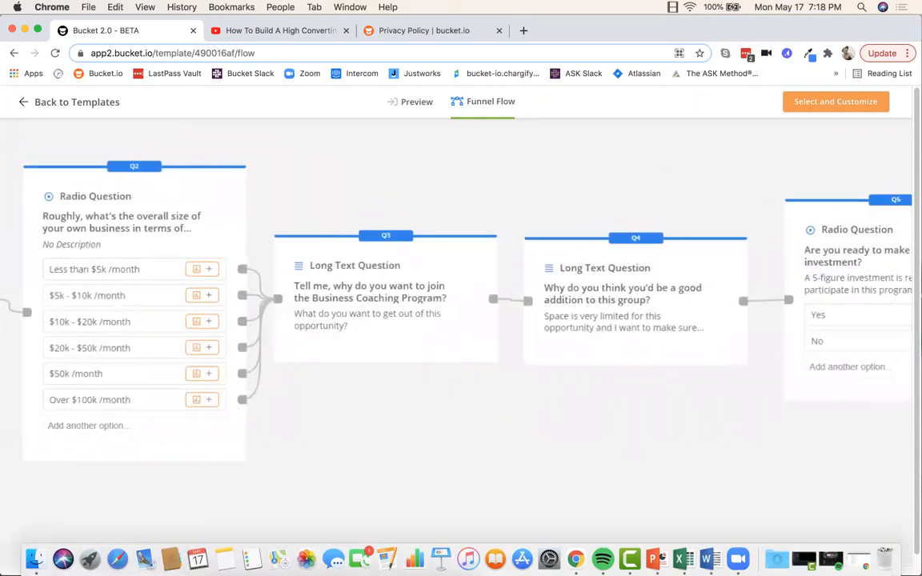
{"action": "scroll", "coordinate": [456, 320], "scroll_direction": "right", "scroll_amount": 5}
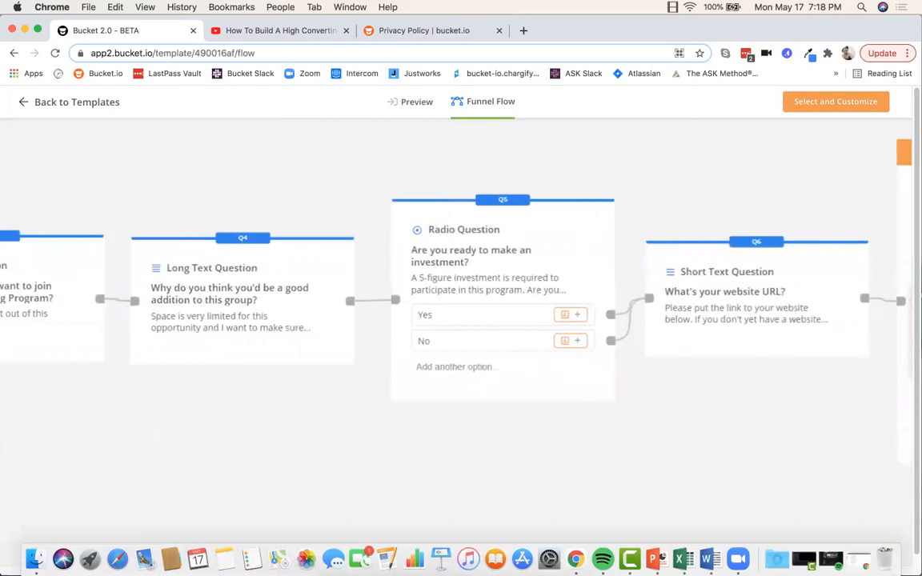
{"action": "scroll", "coordinate": [457, 320], "scroll_direction": "right", "scroll_amount": 5}
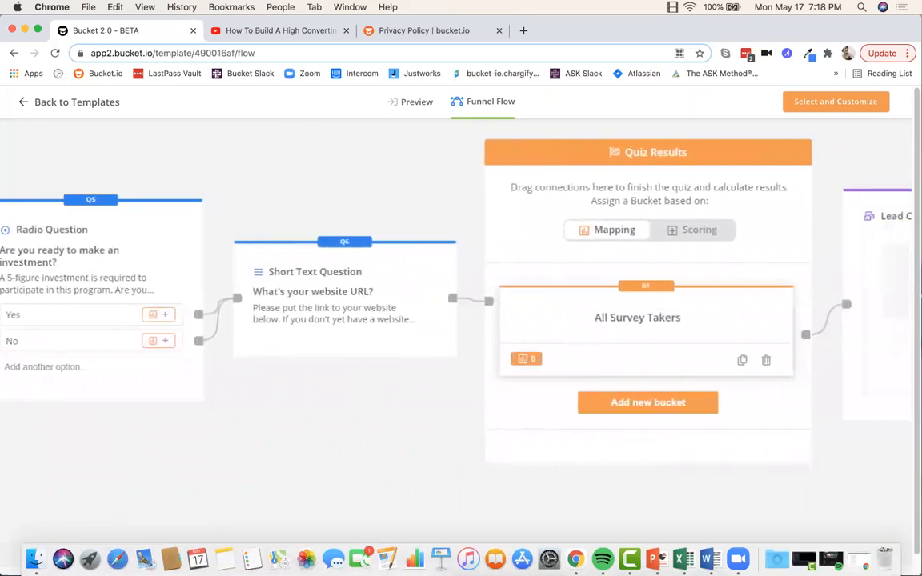
{"action": "scroll", "coordinate": [456, 320], "scroll_direction": "right", "scroll_amount": 5}
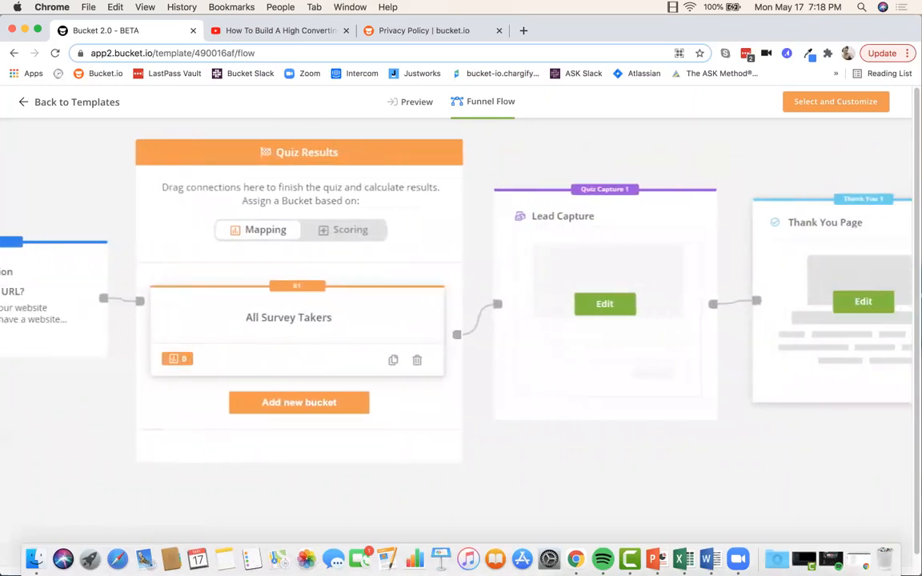
{"action": "scroll", "coordinate": [456, 320], "scroll_direction": "right", "scroll_amount": 1}
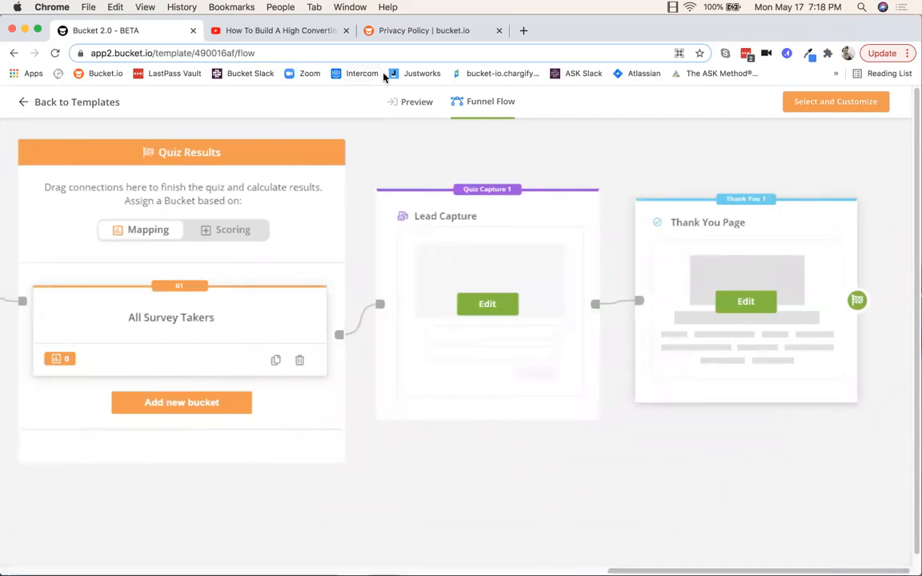
{"action": "left_click", "coordinate": [24, 108]}
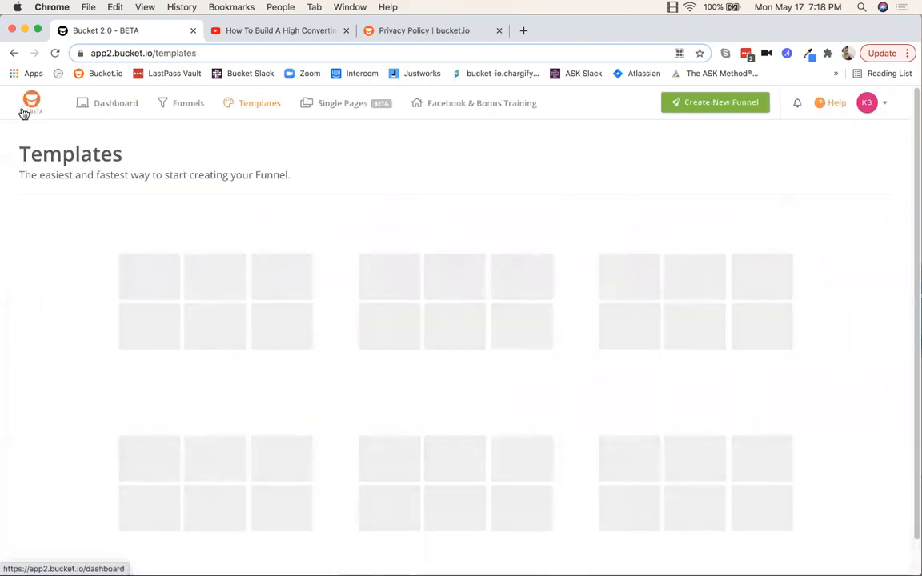
Step: Use 'Select and Customize' on the High Ticket Application Funnel card to make an editable copy
{"action": "scroll", "coordinate": [498, 310], "scroll_direction": "down", "scroll_amount": 2}
{"action": "scroll", "coordinate": [498, 310], "scroll_direction": "down", "scroll_amount": 1}
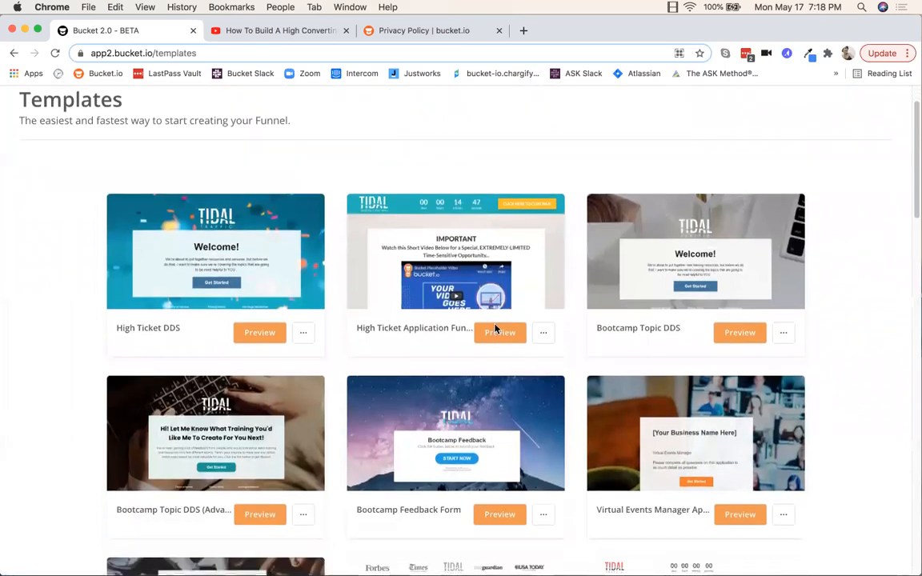
{"action": "left_click", "coordinate": [544, 333]}
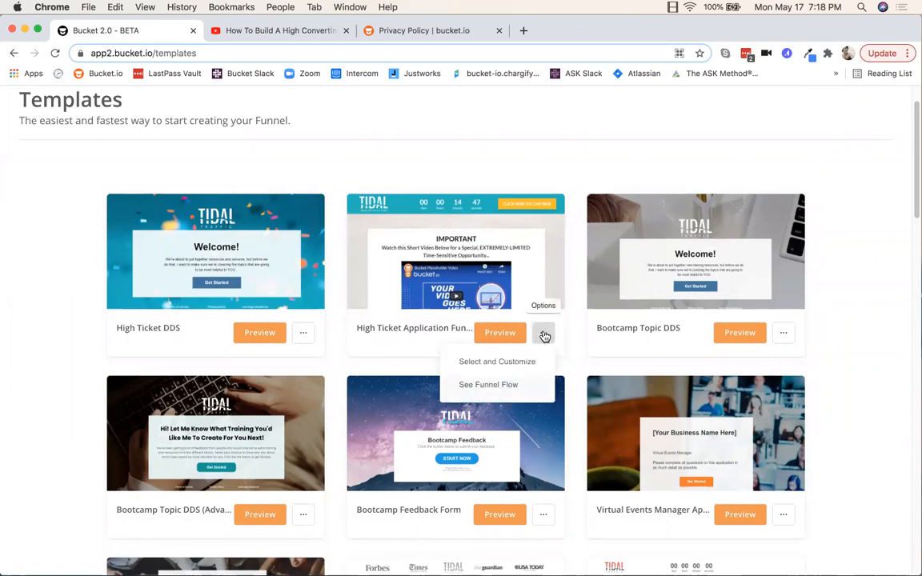
{"action": "left_click", "coordinate": [483, 364]}
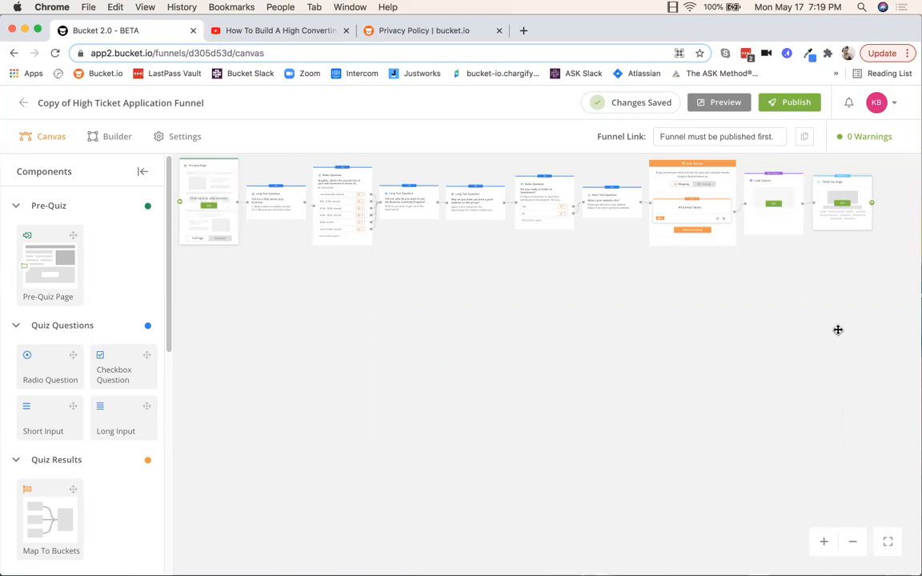
{"action": "scroll", "coordinate": [252, 286], "scroll_direction": "up", "scroll_amount": 5}
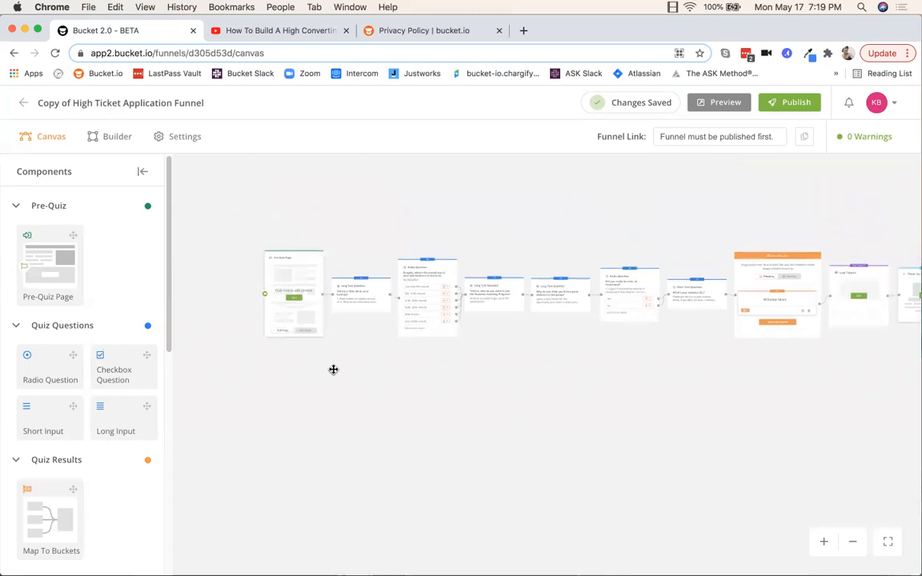
{"action": "left_click_drag", "start_coordinate": [382, 382], "coordinate": [395, 450]}
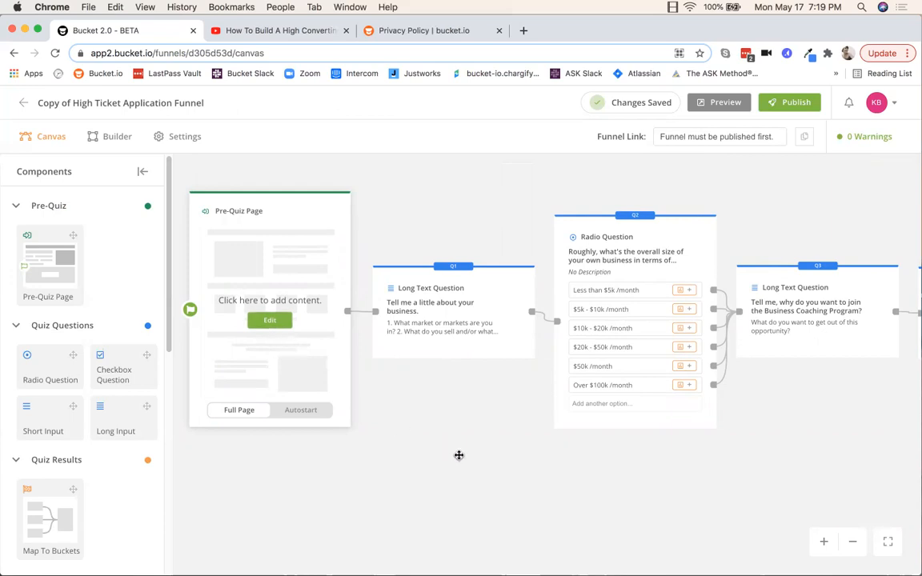
{"action": "left_click_drag", "start_coordinate": [454, 453], "coordinate": [390, 418]}
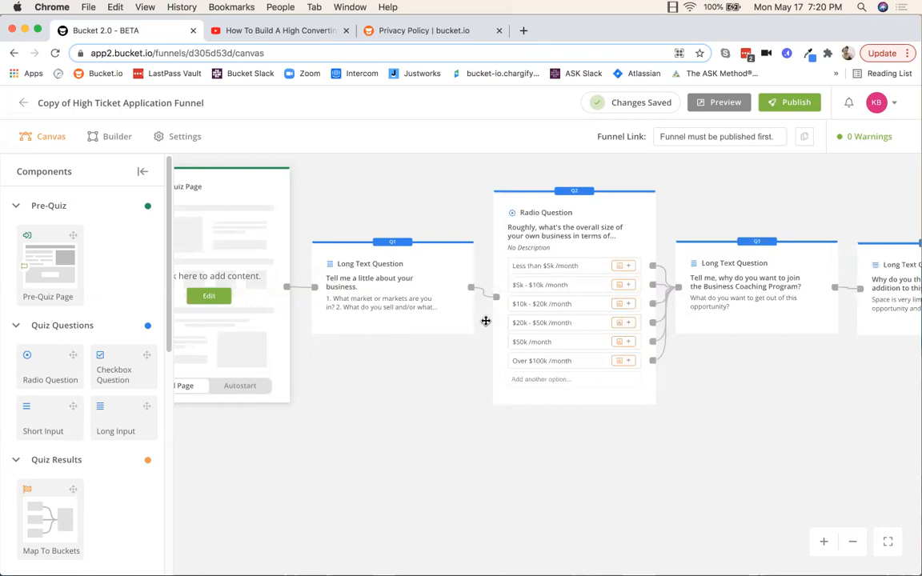
{"action": "scroll", "coordinate": [494, 326], "scroll_direction": "up", "scroll_amount": 3}
{"action": "scroll", "coordinate": [494, 328], "scroll_direction": "up", "scroll_amount": 4}
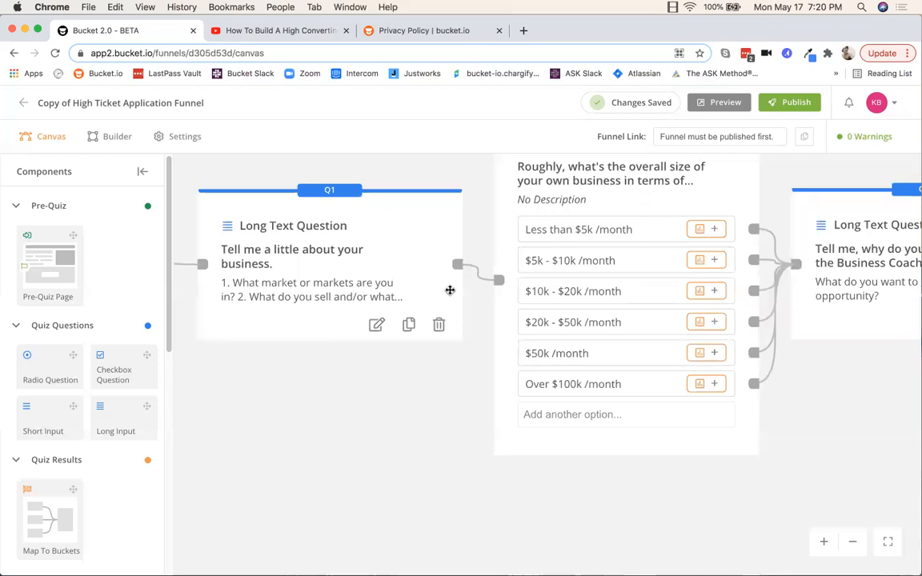
{"action": "mouse_move", "coordinate": [483, 285]}
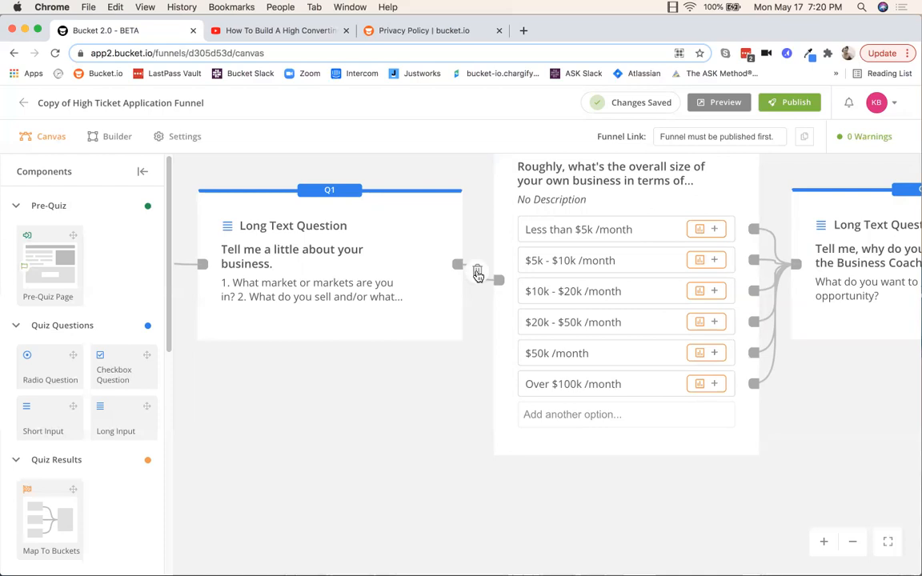
{"action": "left_click", "coordinate": [478, 275]}
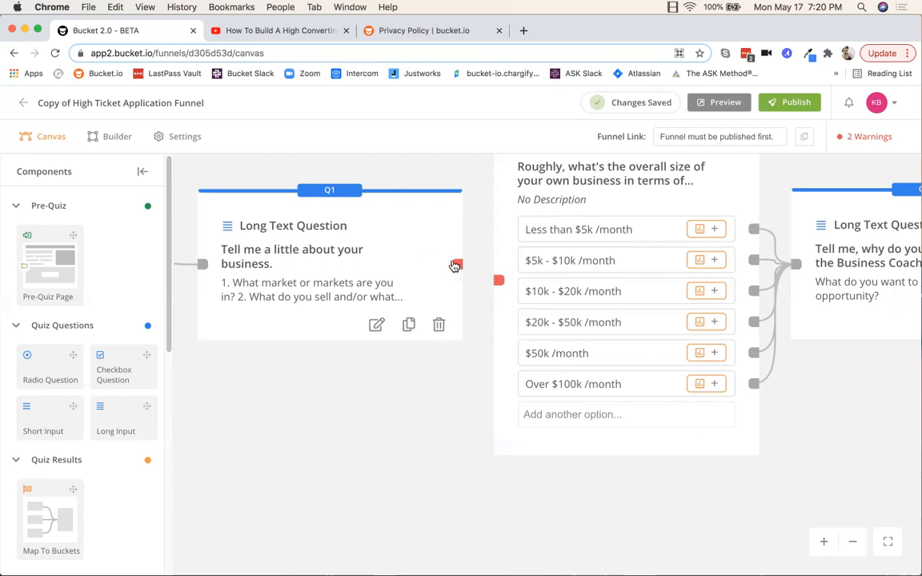
{"action": "left_click_drag", "start_coordinate": [458, 265], "coordinate": [502, 288]}
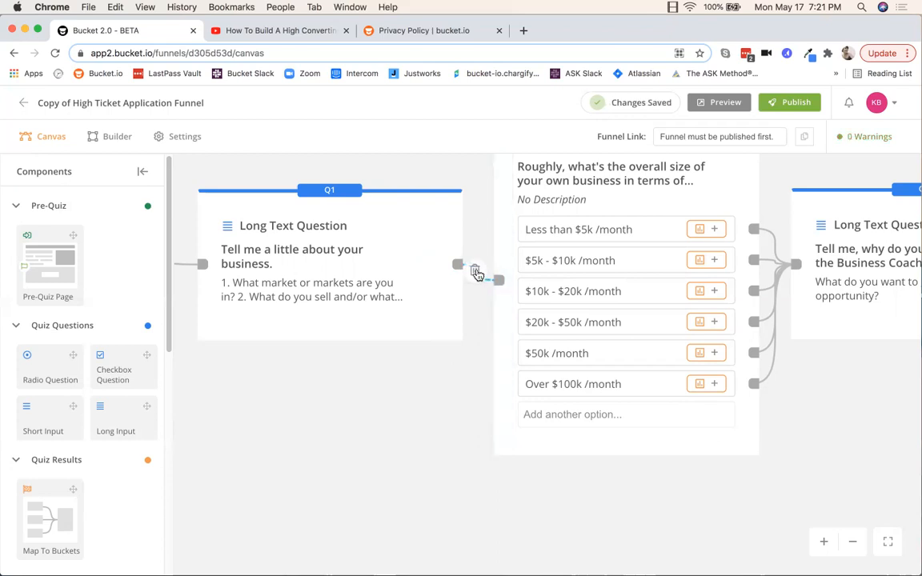
{"action": "left_click", "coordinate": [475, 273]}
{"action": "left_click_drag", "start_coordinate": [457, 265], "coordinate": [498, 280]}
{"action": "scroll", "coordinate": [360, 392], "scroll_direction": "up", "scroll_amount": 1}
{"action": "scroll", "coordinate": [361, 392], "scroll_direction": "down", "scroll_amount": 5}
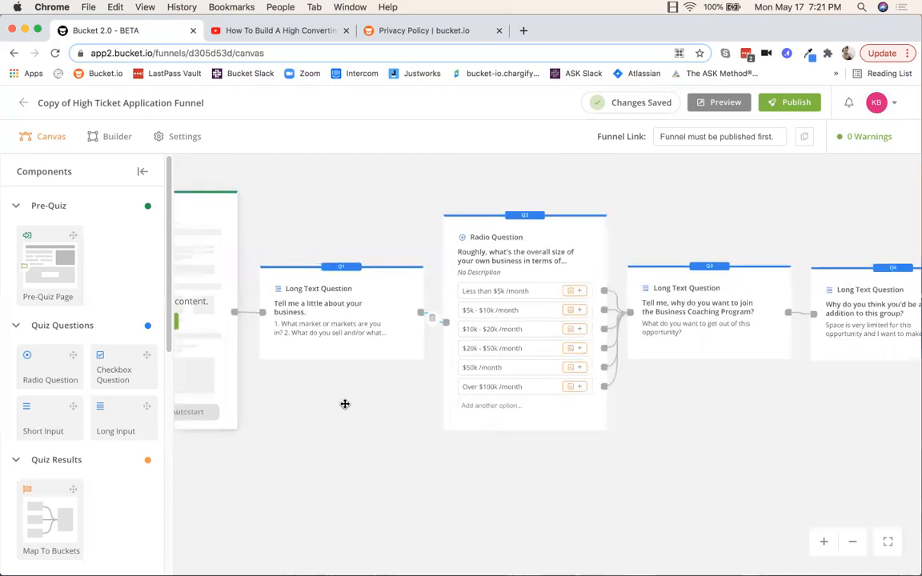
{"action": "scroll", "coordinate": [387, 390], "scroll_direction": "down", "scroll_amount": 2}
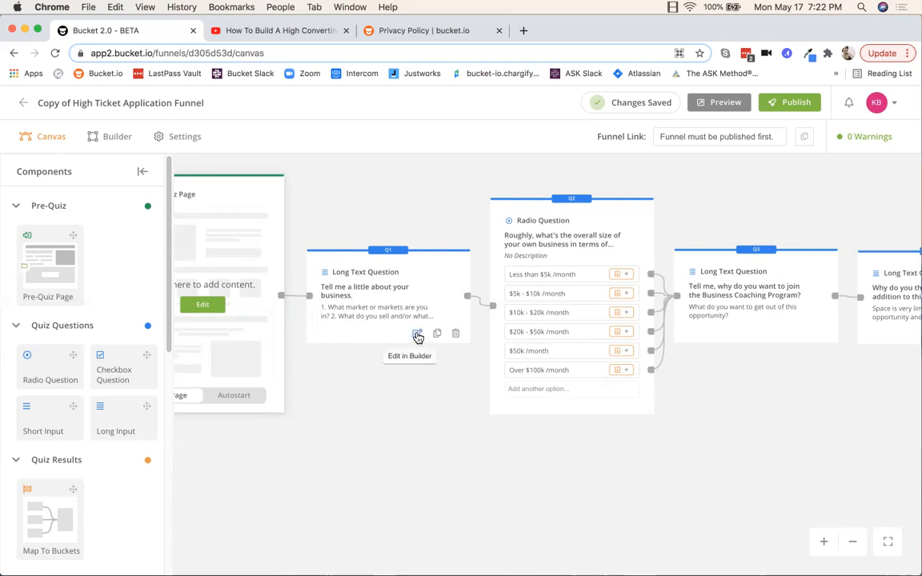
Step: Open Q1 in the Builder and retitle it 'Enter new question here?'
{"action": "left_click", "coordinate": [417, 337]}
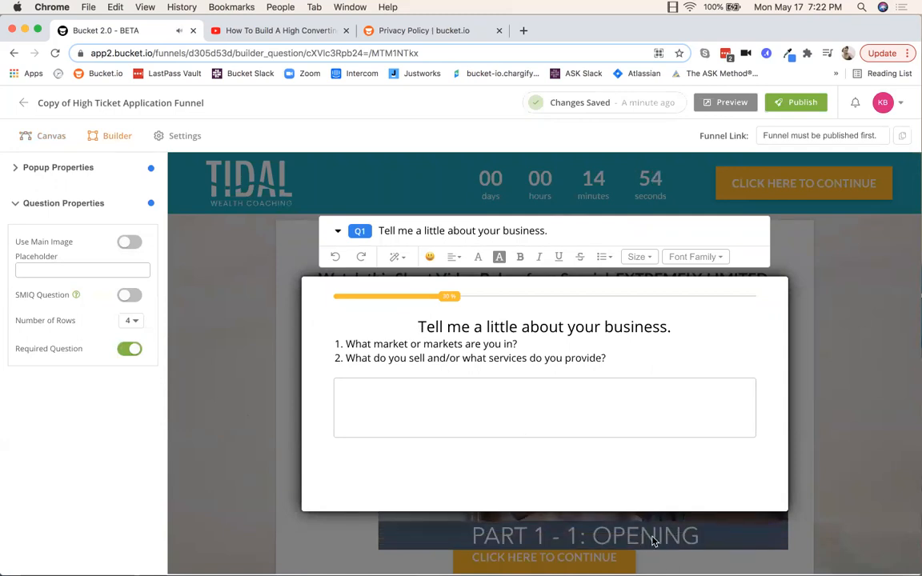
{"action": "key", "text": "XF86AudioRaiseVolume"}
{"action": "key", "text": "XF86AudioLowerVolume"}
{"action": "key", "text": "XF86AudioLowerVolume"}
{"action": "key", "text": "XF86AudioLowerVolume"}
{"action": "key", "text": "XF86AudioLowerVolume"}
{"action": "key", "text": "XF86AudioLowerVolume"}
{"action": "key", "text": "XF86AudioLowerVolume"}
{"action": "key", "text": "XF86AudioLowerVolume"}
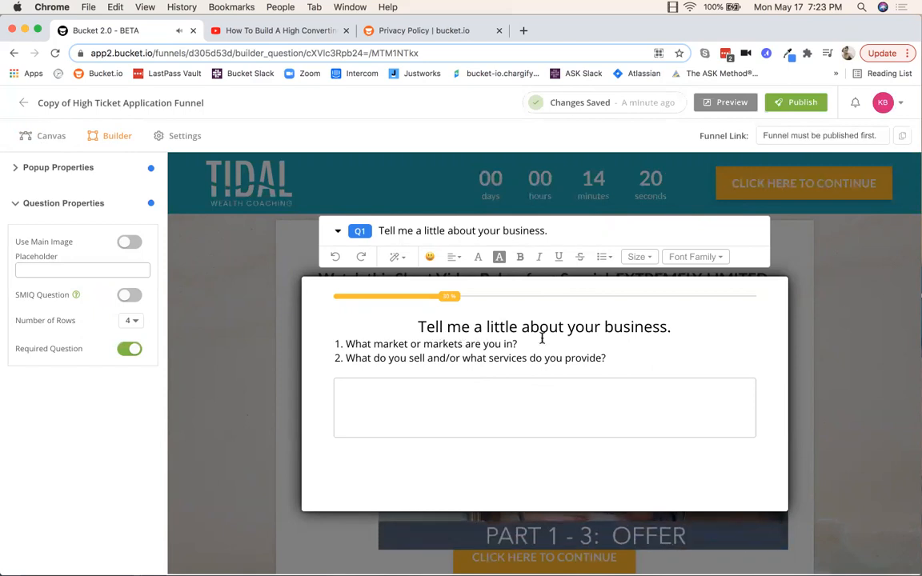
{"action": "left_click", "coordinate": [585, 326]}
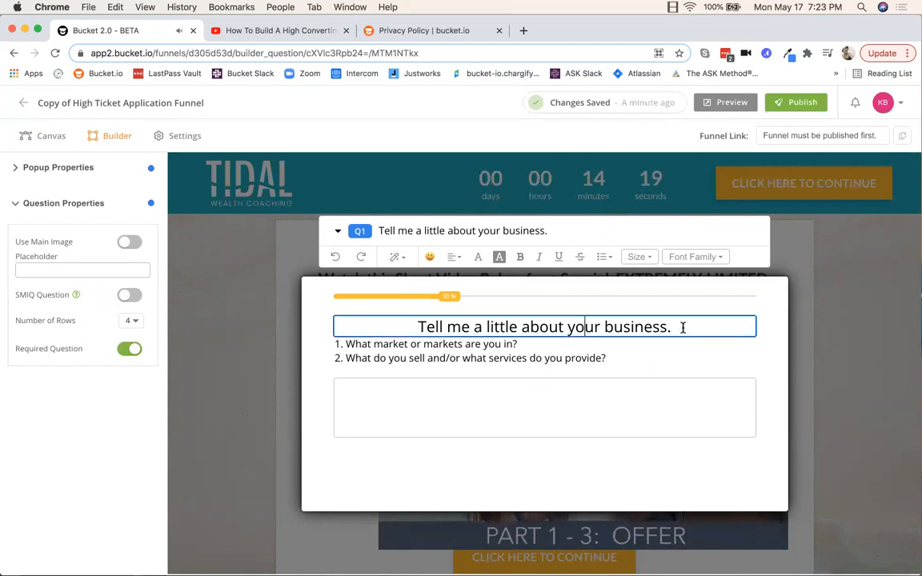
{"action": "left_click_drag", "start_coordinate": [682, 327], "coordinate": [419, 328]}
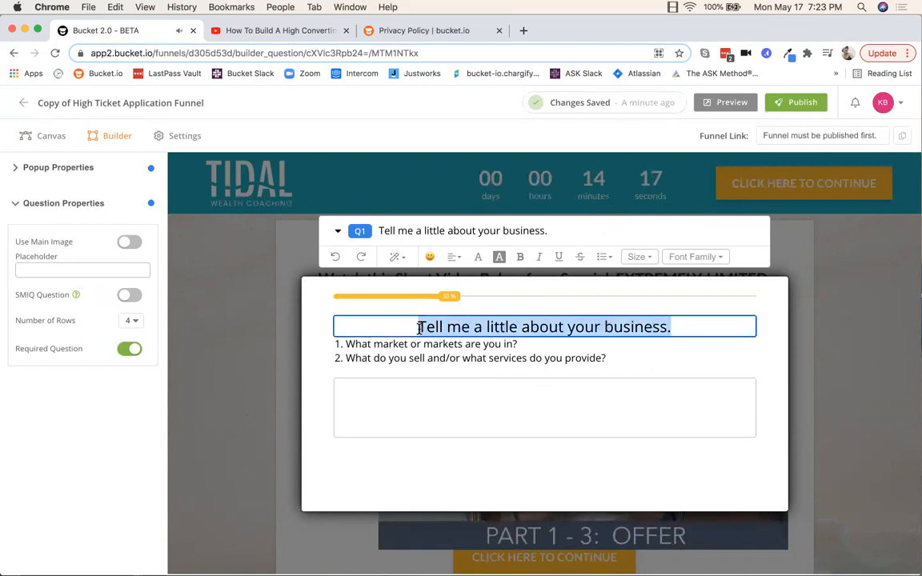
{"action": "key", "text": "BackSpace"}
{"action": "type", "text": "E"}
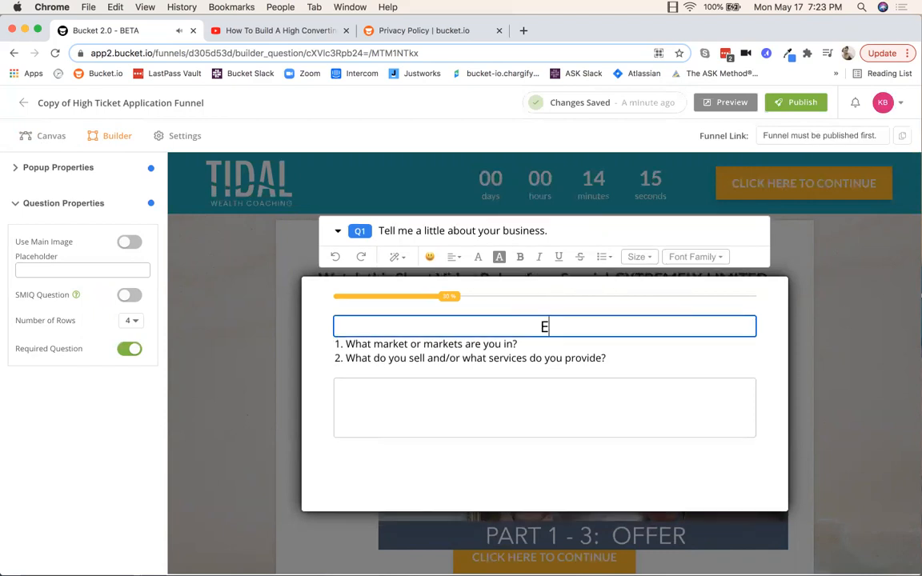
{"action": "type", "text": "nter new qu"}
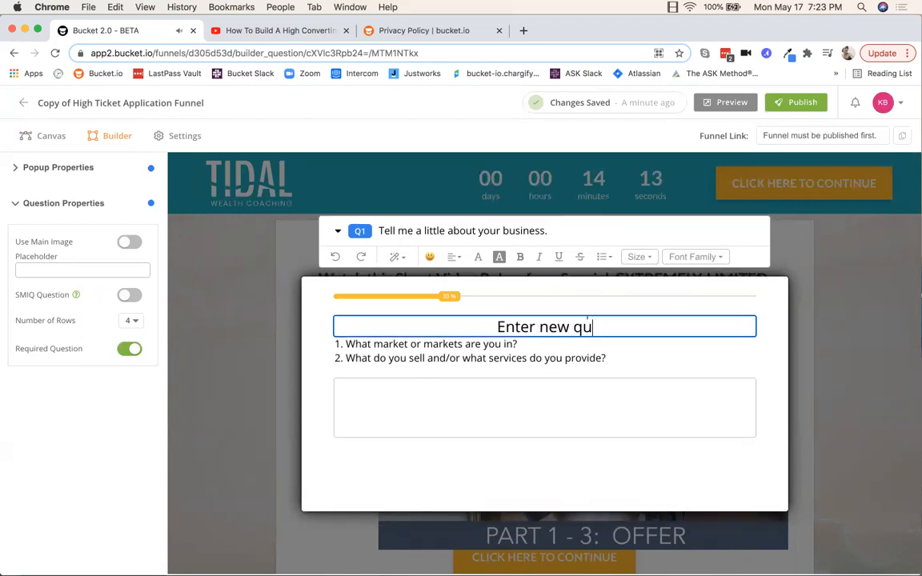
{"action": "type", "text": "estion here?"}
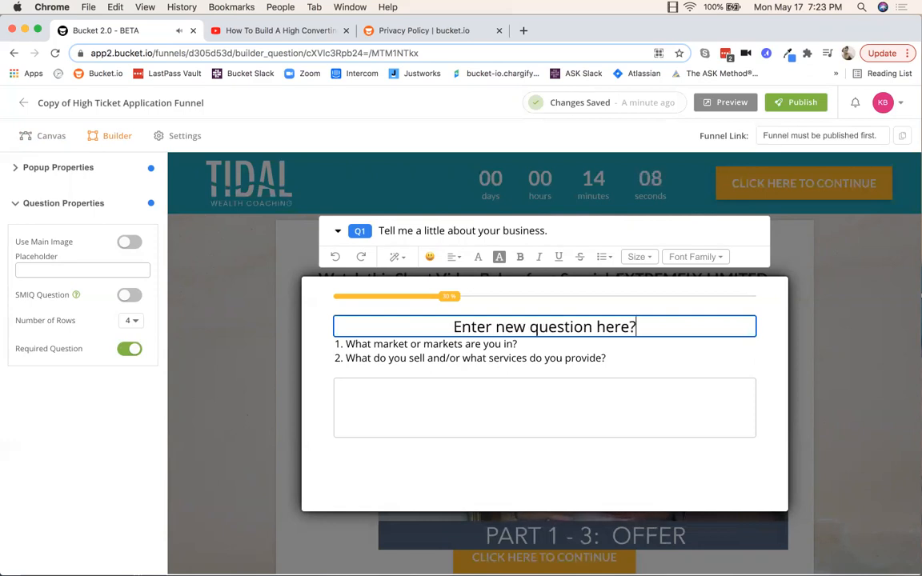
Step: Replace Q1's description with 'Please be as detailed as possible.'
{"action": "left_click", "coordinate": [430, 345]}
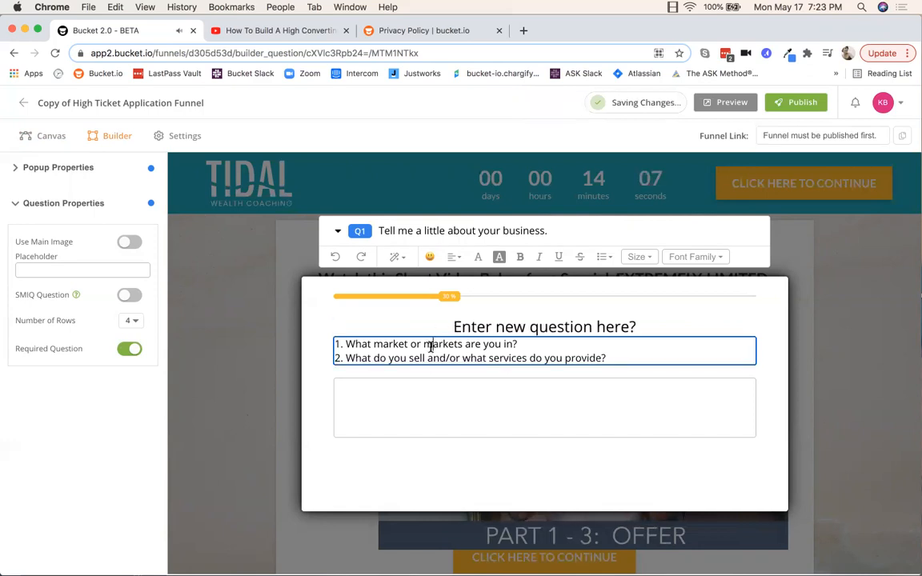
{"action": "left_click_drag", "start_coordinate": [616, 355], "coordinate": [362, 329]}
{"action": "type", "text": "Please be as detailed as possible."}
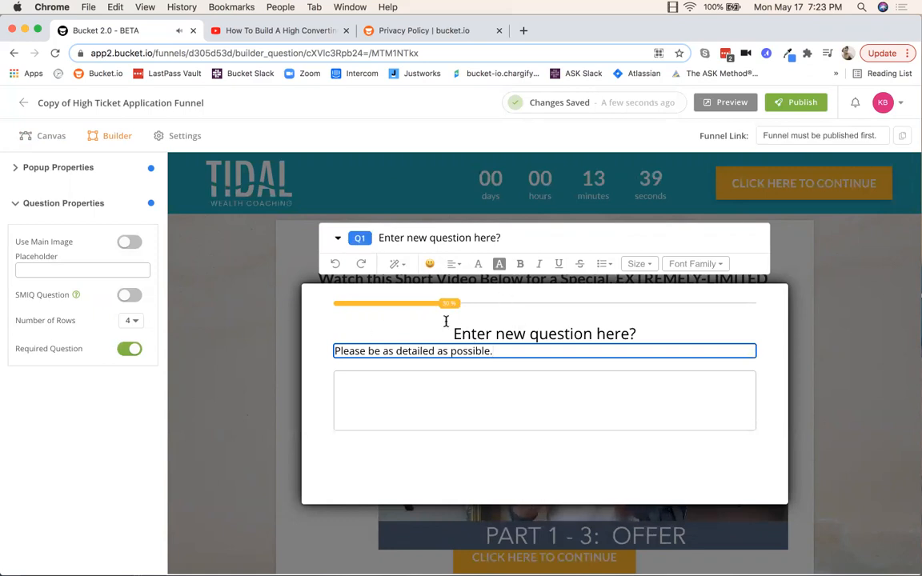
Step: Change the popup's Progress Bar Color from orange to light blue 3DCBE2
{"action": "left_click", "coordinate": [47, 169]}
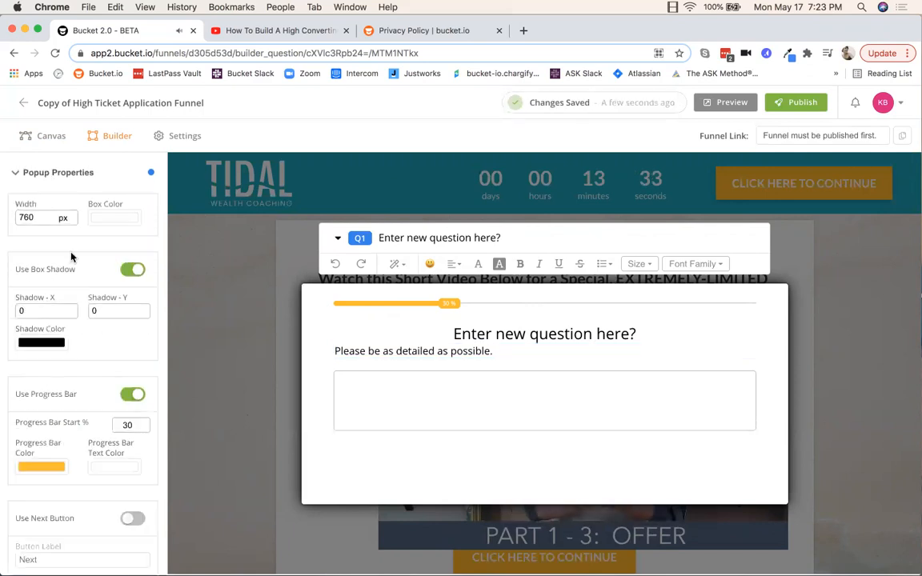
{"action": "scroll", "coordinate": [68, 240], "scroll_direction": "down", "scroll_amount": 2}
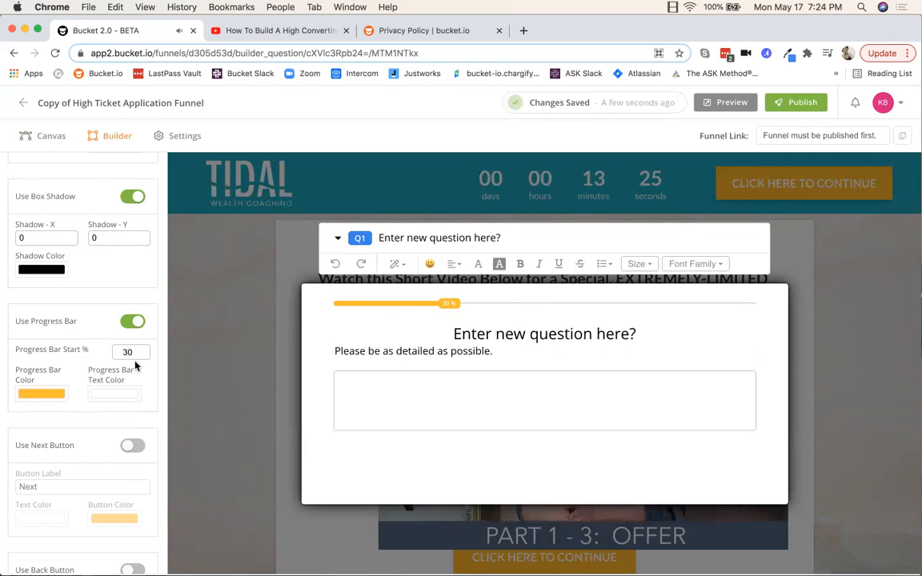
{"action": "left_click", "coordinate": [37, 396]}
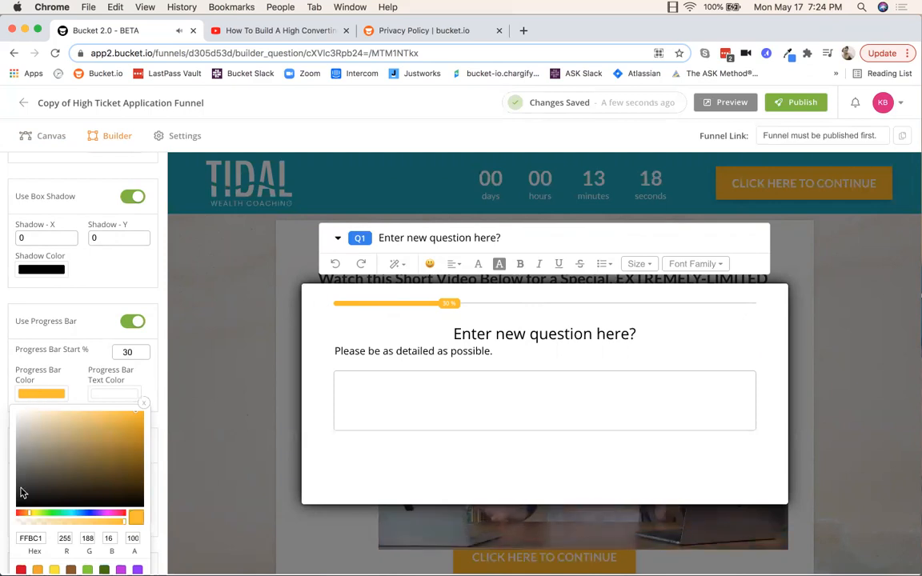
{"action": "left_click_drag", "start_coordinate": [36, 516], "coordinate": [73, 519]}
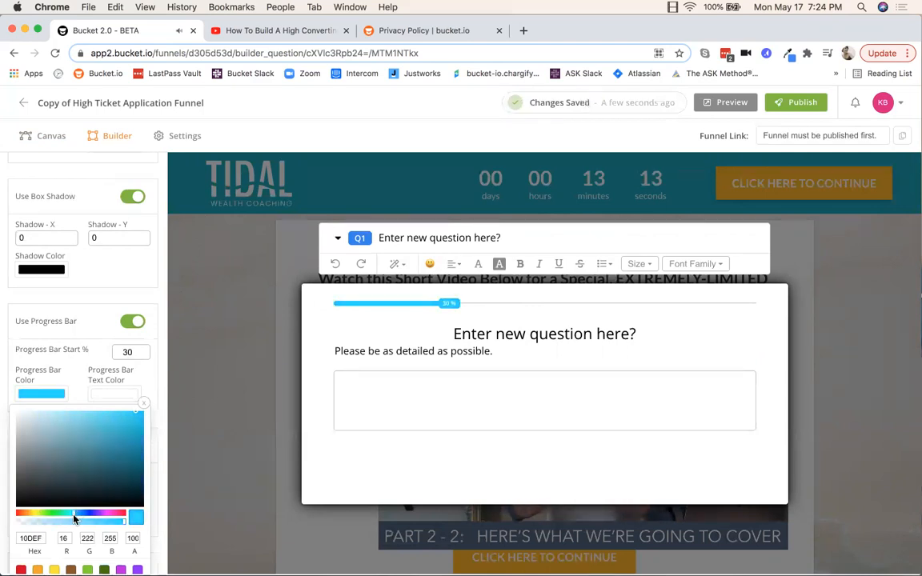
{"action": "left_click", "coordinate": [109, 421]}
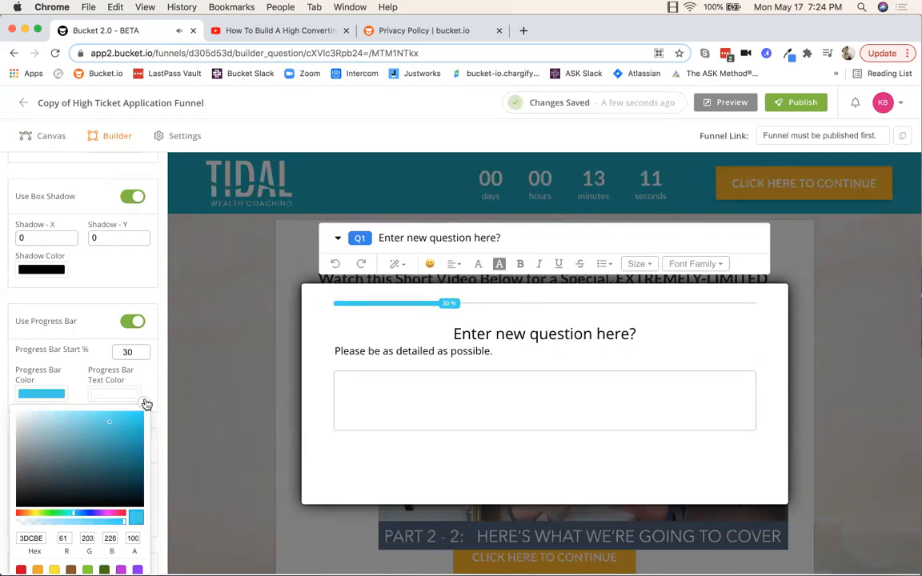
{"action": "scroll", "coordinate": [143, 392], "scroll_direction": "down", "scroll_amount": 6}
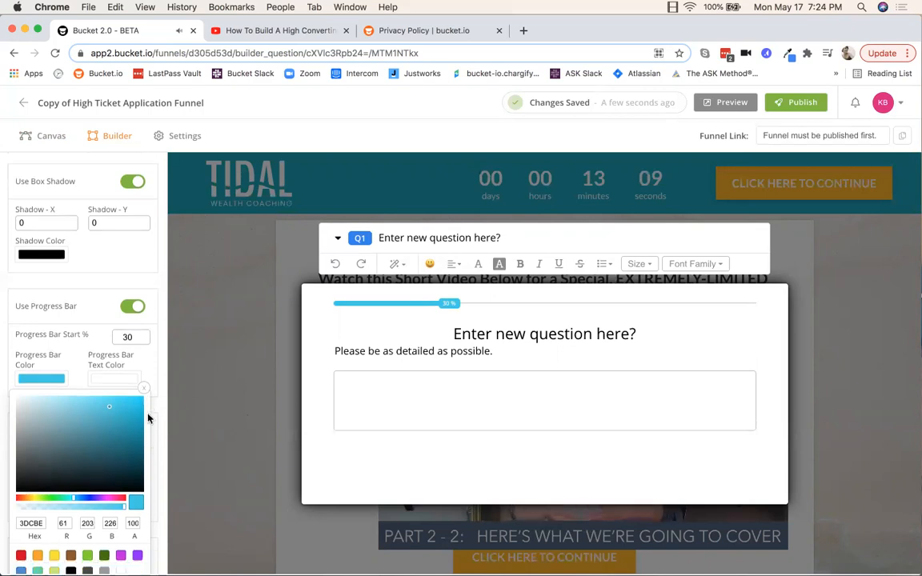
{"action": "scroll", "coordinate": [140, 425], "scroll_direction": "up", "scroll_amount": 6}
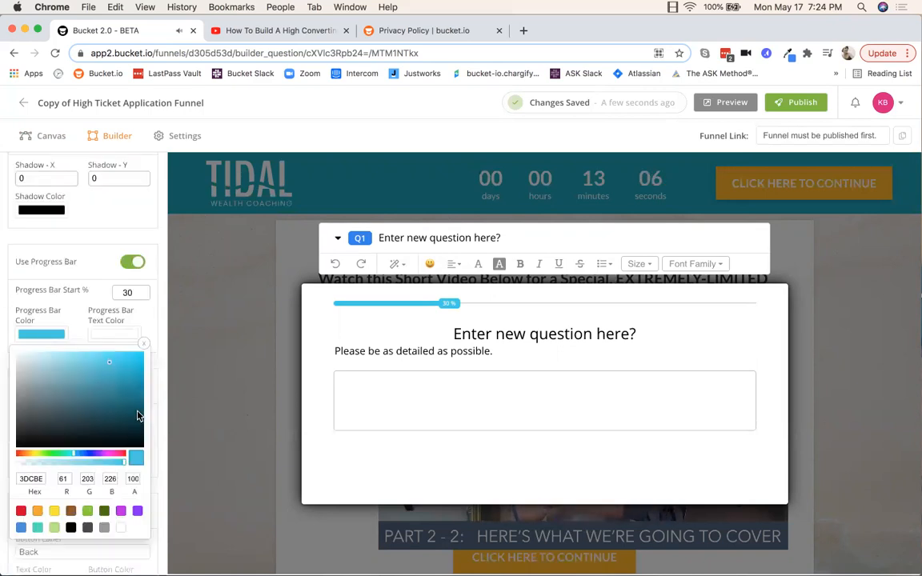
{"action": "left_click", "coordinate": [128, 236]}
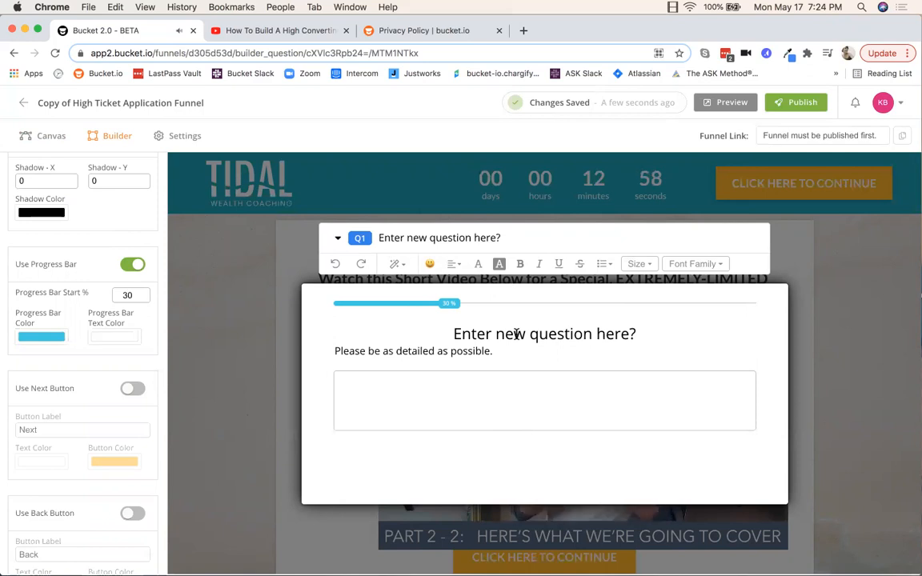
{"action": "left_click", "coordinate": [431, 352]}
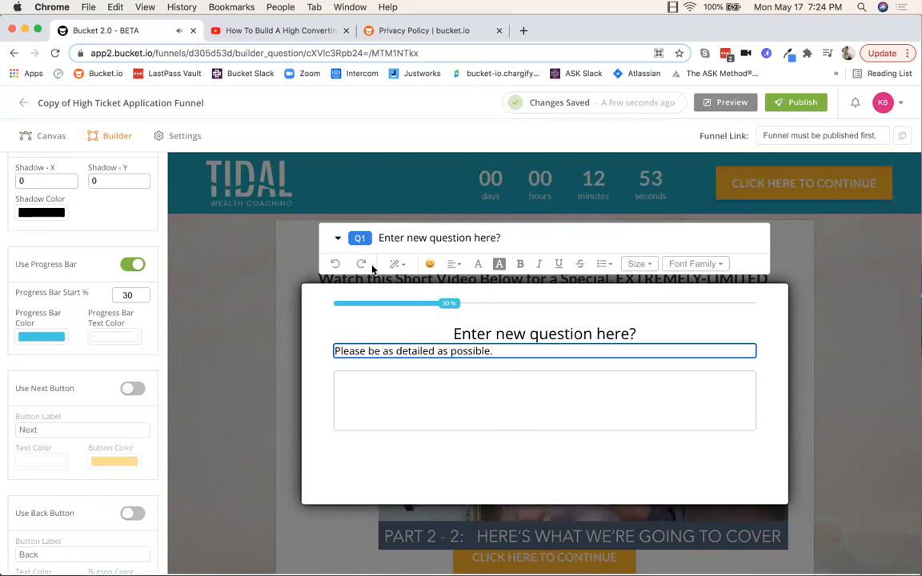
{"action": "left_click", "coordinate": [339, 241]}
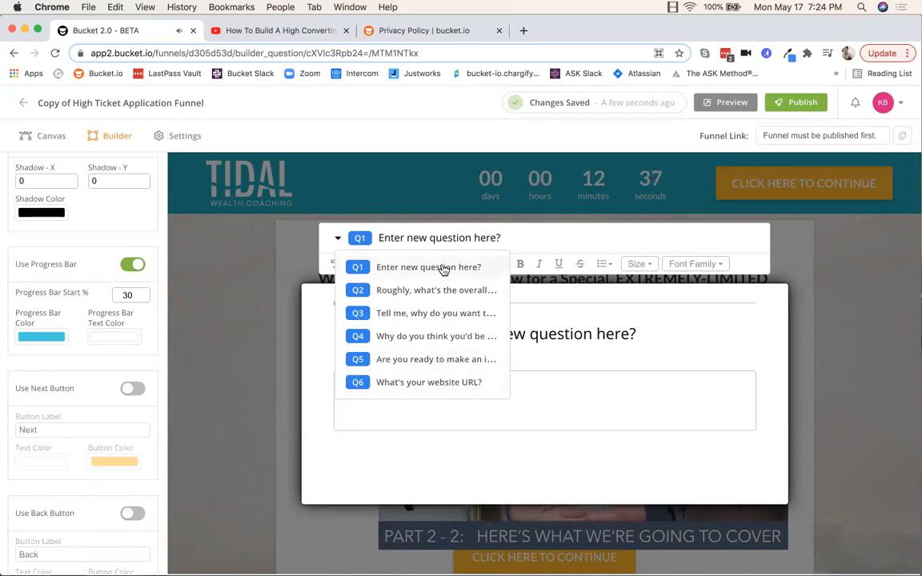
Step: Switch to Q2 and replace its heading with 'What is question #2?'
{"action": "left_click", "coordinate": [398, 292]}
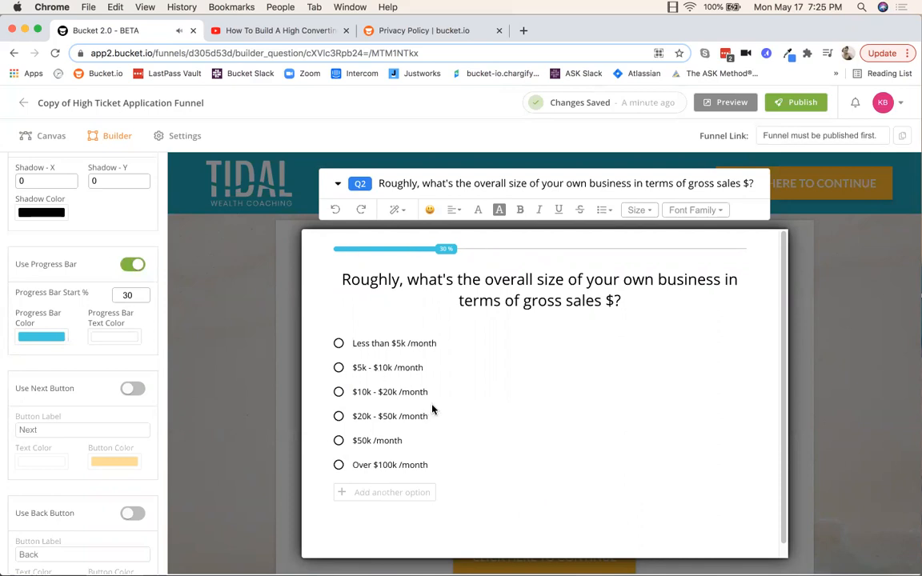
{"action": "left_click", "coordinate": [516, 300]}
{"action": "left_click_drag", "start_coordinate": [648, 303], "coordinate": [340, 286]}
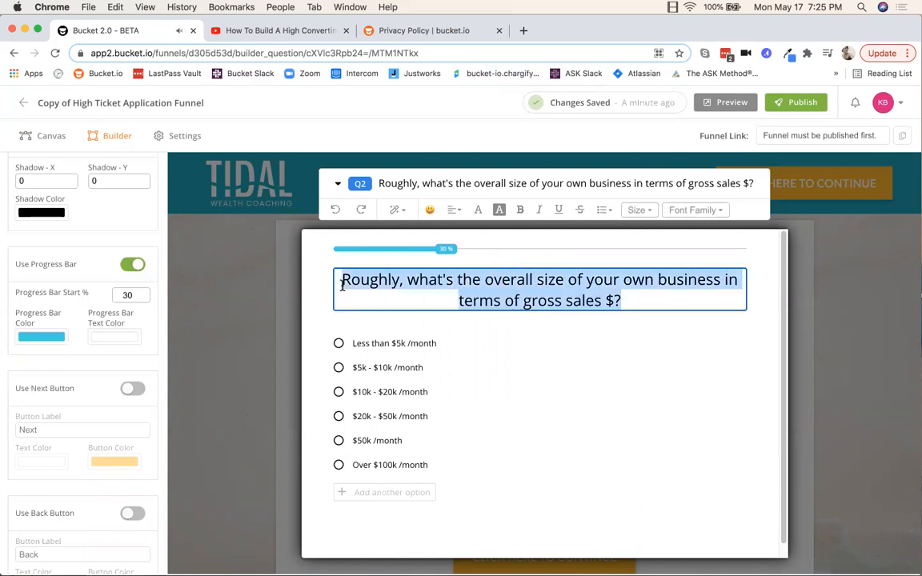
{"action": "type", "text": "What i"}
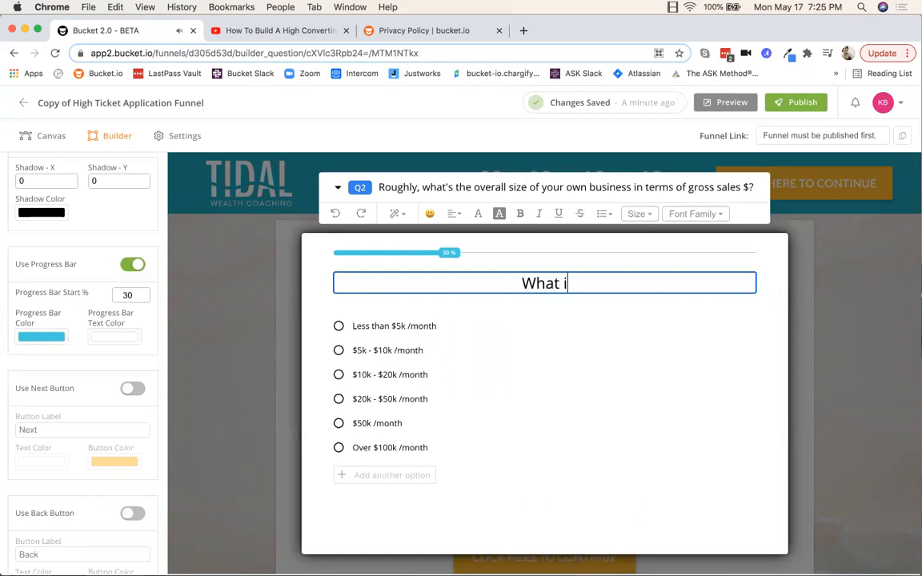
{"action": "type", "text": "s question "}
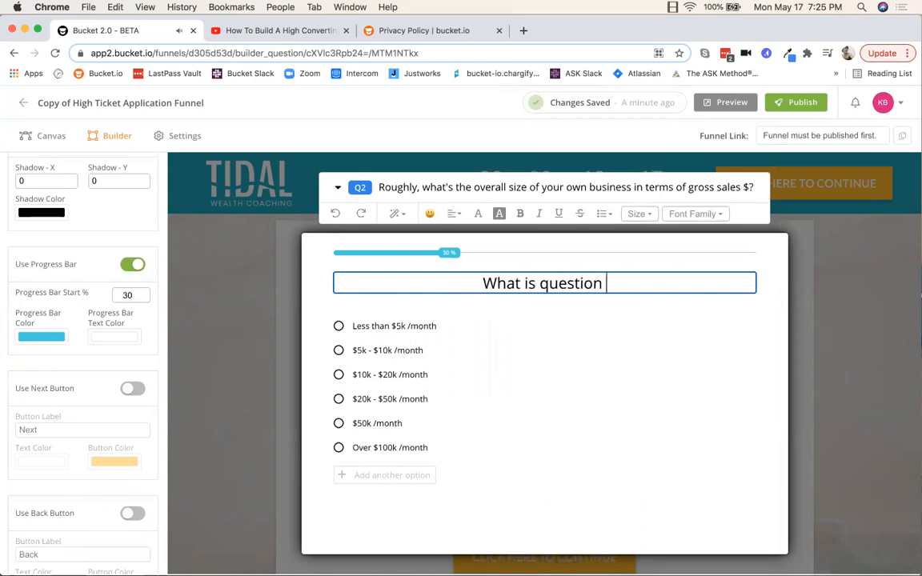
{"action": "type", "text": "#2?"}
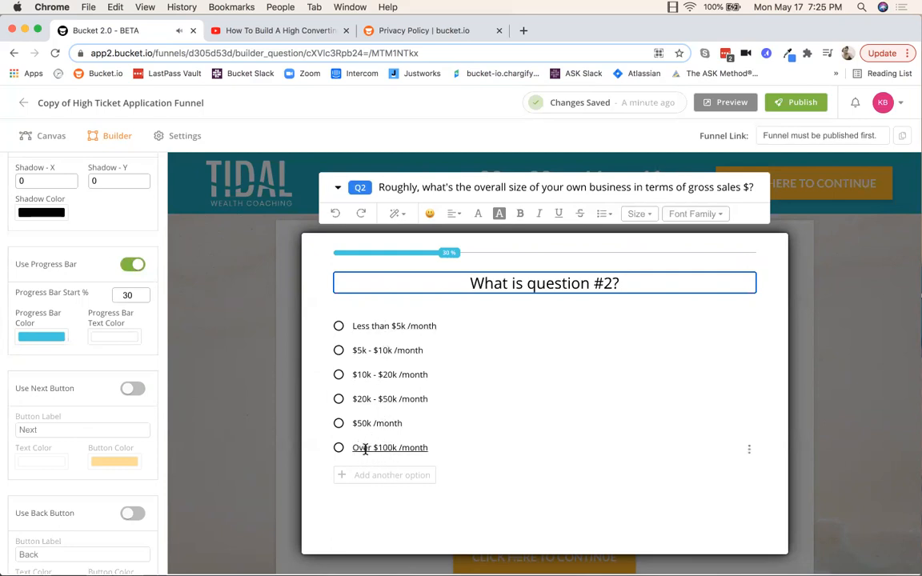
Step: Delete the Over $100k /month answer and add a 'New option here' answer
{"action": "left_click", "coordinate": [749, 450]}
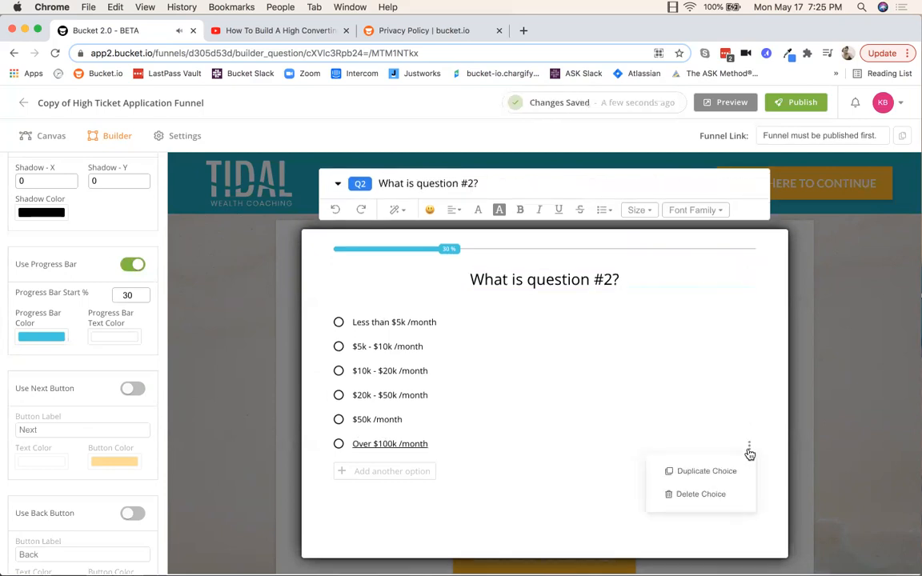
{"action": "left_click", "coordinate": [690, 499]}
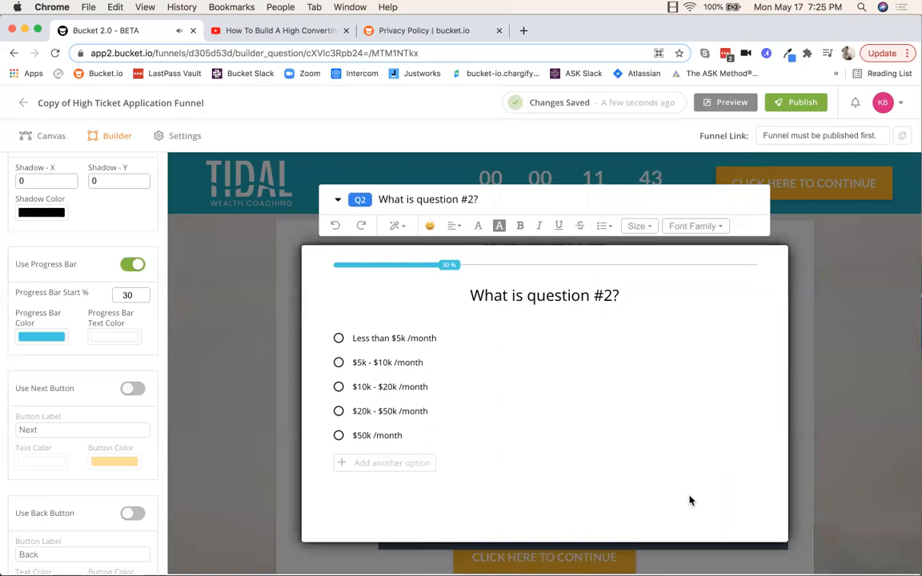
{"action": "left_click", "coordinate": [354, 464]}
{"action": "left_click", "coordinate": [384, 446]}
{"action": "type", "text": "New option here"}
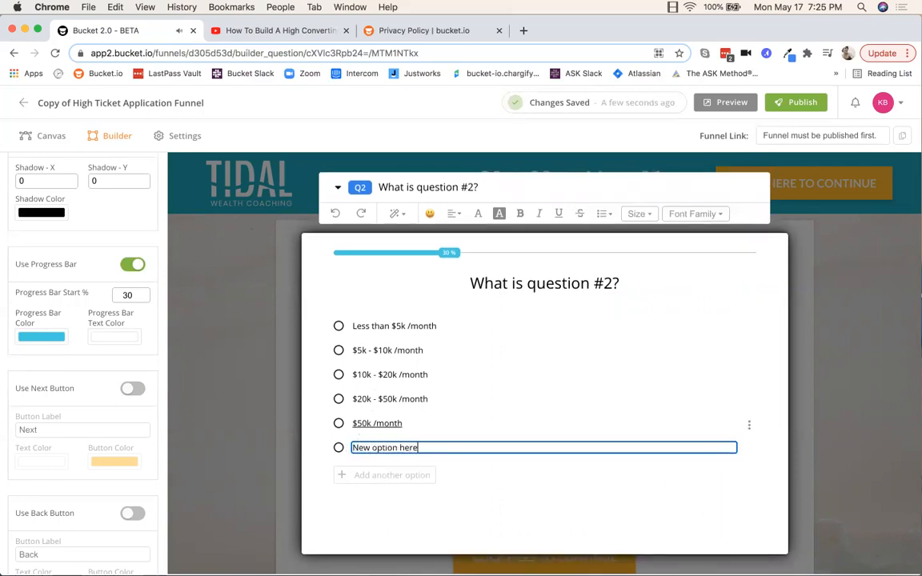
Step: Rename the first two answers to 'Option 1' and 'Option 2'
{"action": "left_click", "coordinate": [382, 324]}
{"action": "left_click", "coordinate": [439, 326]}
{"action": "left_click_drag", "start_coordinate": [440, 325], "coordinate": [350, 328]}
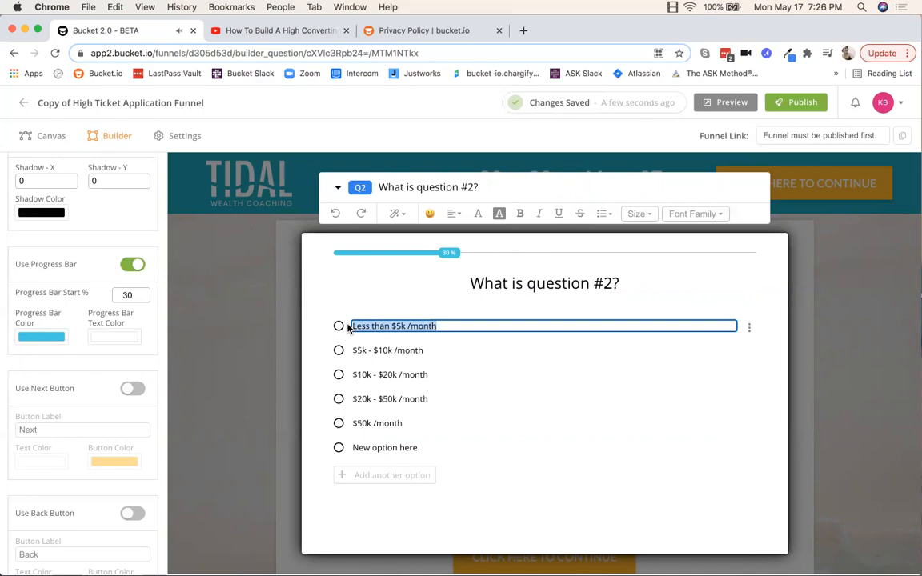
{"action": "key", "text": "BackSpace"}
{"action": "type", "text": "Option 1"}
{"action": "left_click", "coordinate": [382, 350]}
{"action": "key", "text": "super+a"}
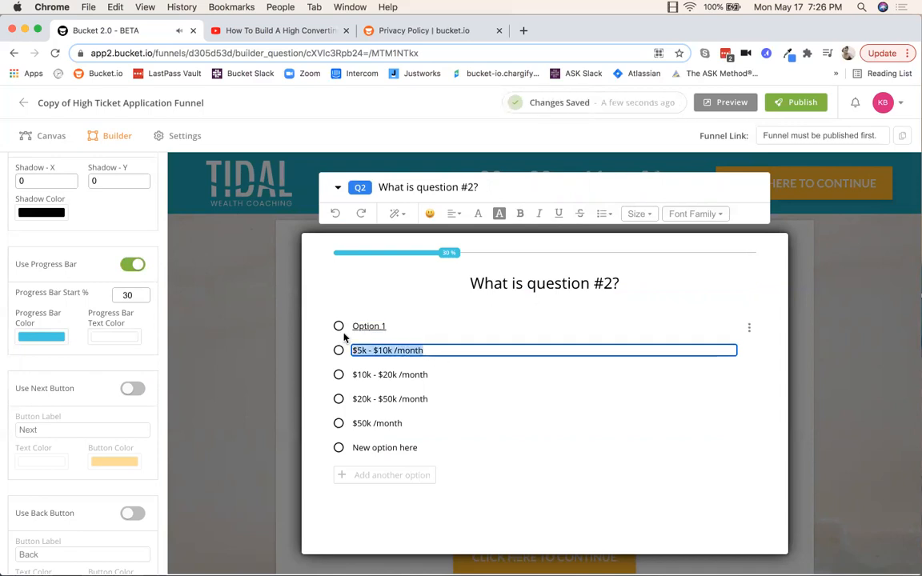
{"action": "type", "text": "Option 2"}
{"action": "left_click", "coordinate": [370, 375]}
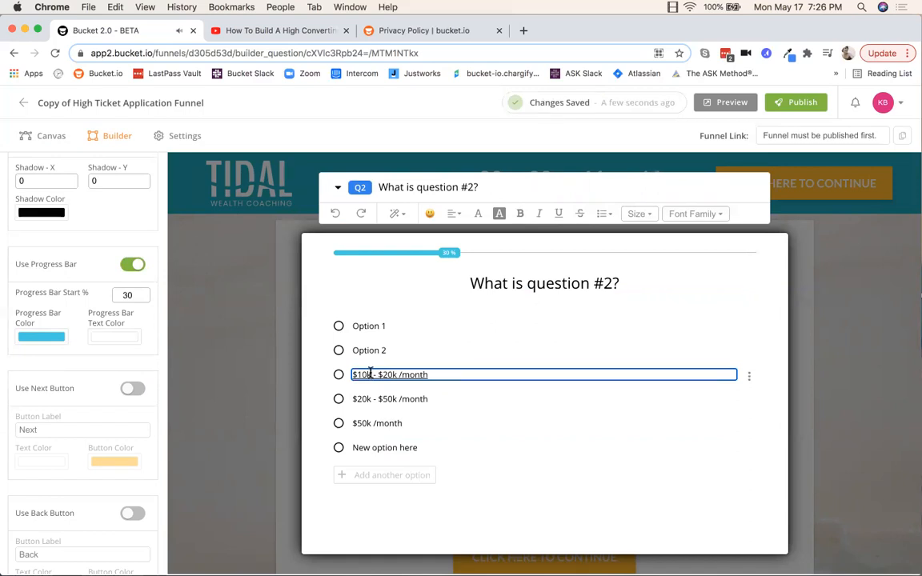
{"action": "left_click", "coordinate": [337, 191]}
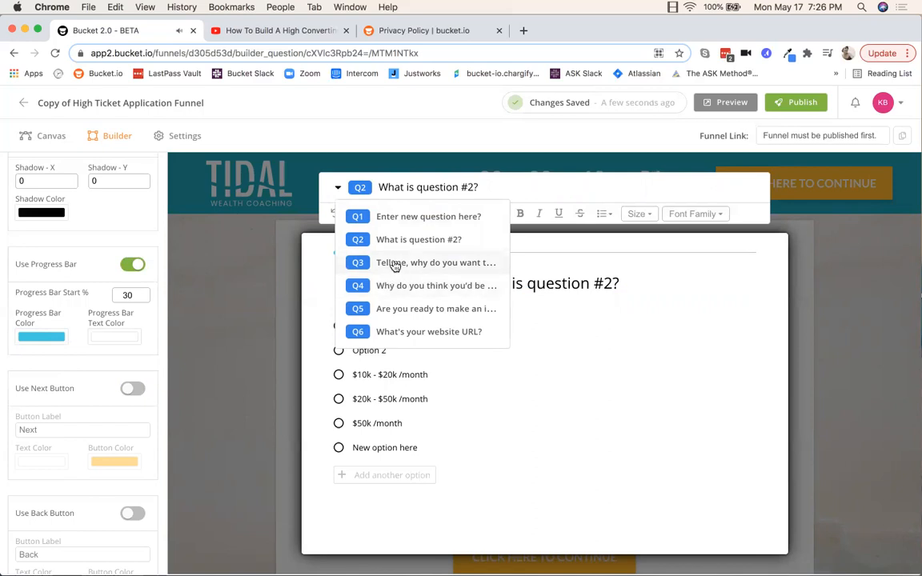
Step: Switch to Q3, 'Tell me, why do you want to join the Business Coaching Program?', and select its heading
{"action": "left_click", "coordinate": [391, 265]}
{"action": "left_click", "coordinate": [477, 325]}
{"action": "left_click_drag", "start_coordinate": [677, 346], "coordinate": [397, 325]}
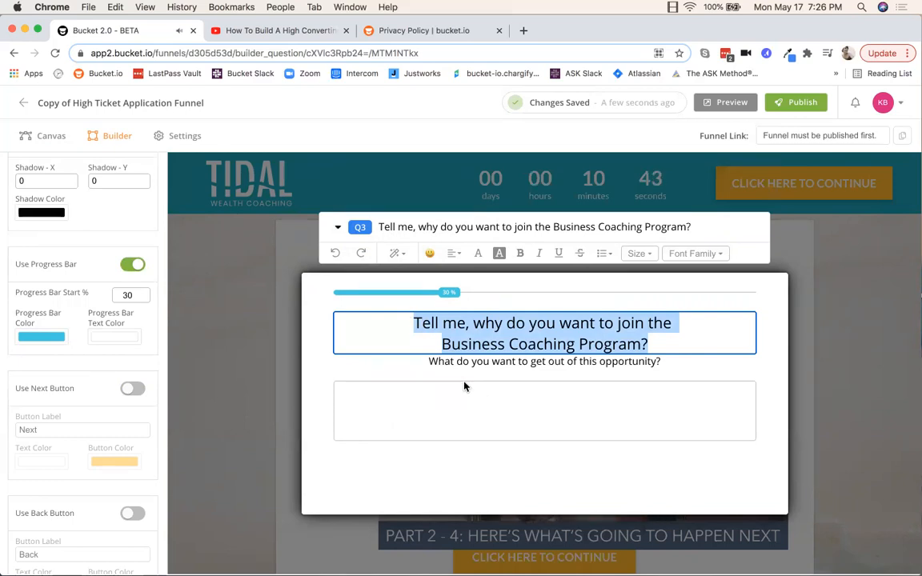
{"action": "left_click", "coordinate": [337, 227]}
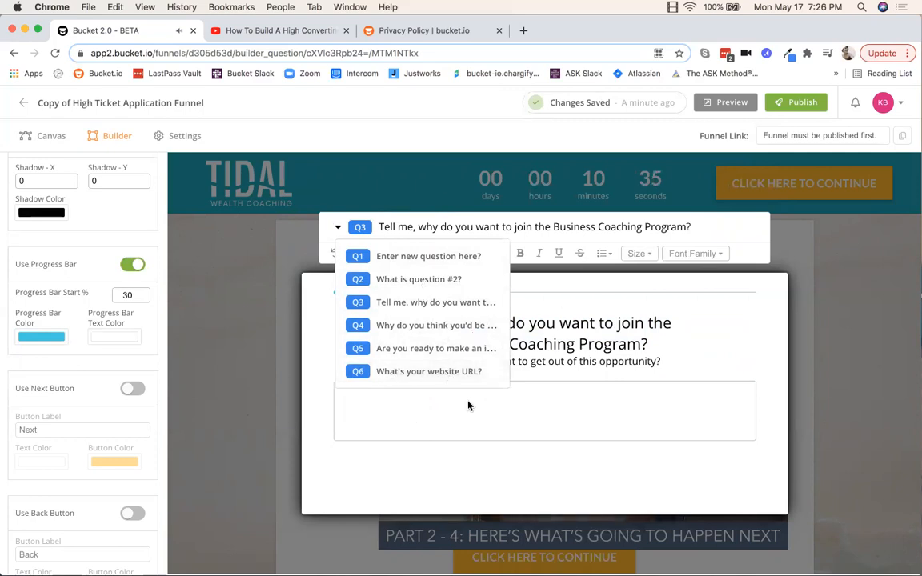
{"action": "left_click", "coordinate": [752, 329]}
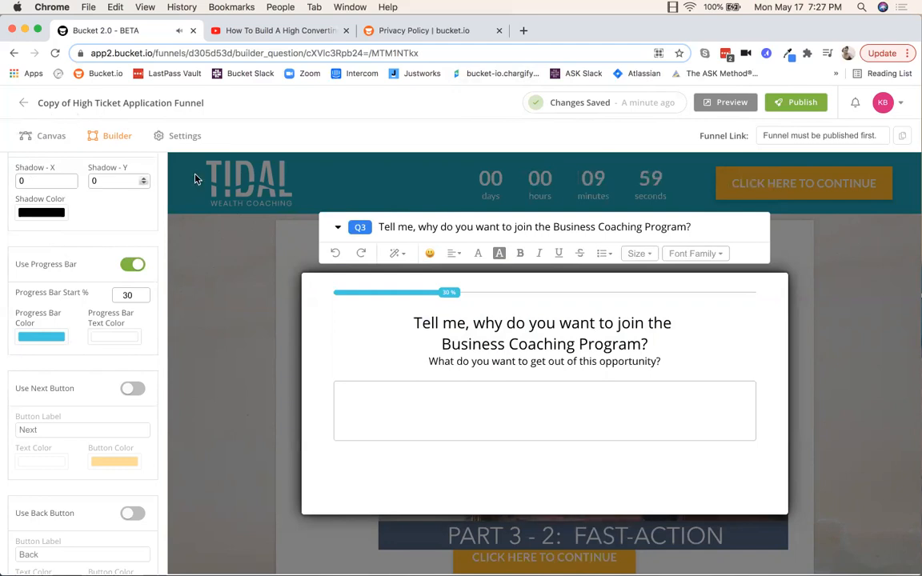
Step: On the funnel map, link question #2's 'New option here' answer to question 3, leaving 0 warnings
{"action": "left_click", "coordinate": [50, 137]}
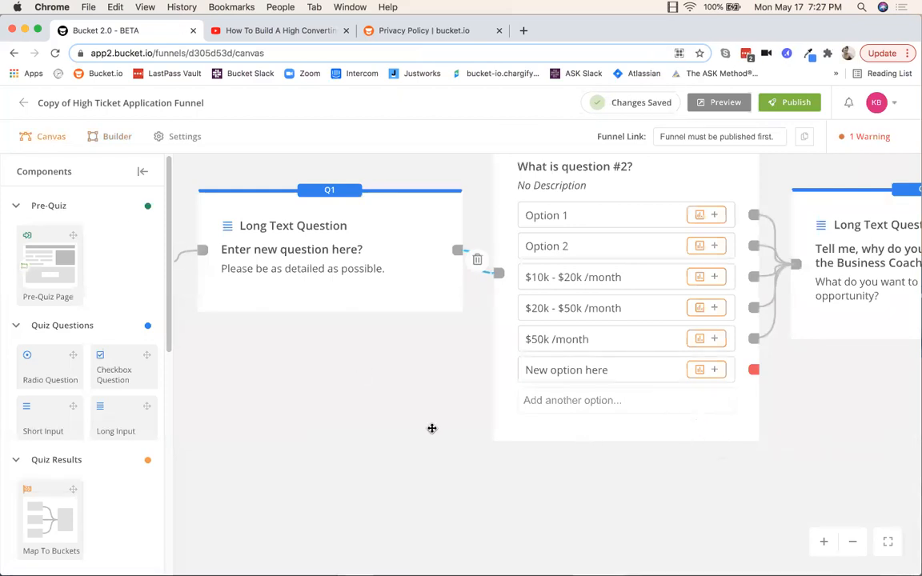
{"action": "scroll", "coordinate": [420, 429], "scroll_direction": "down", "scroll_amount": 8}
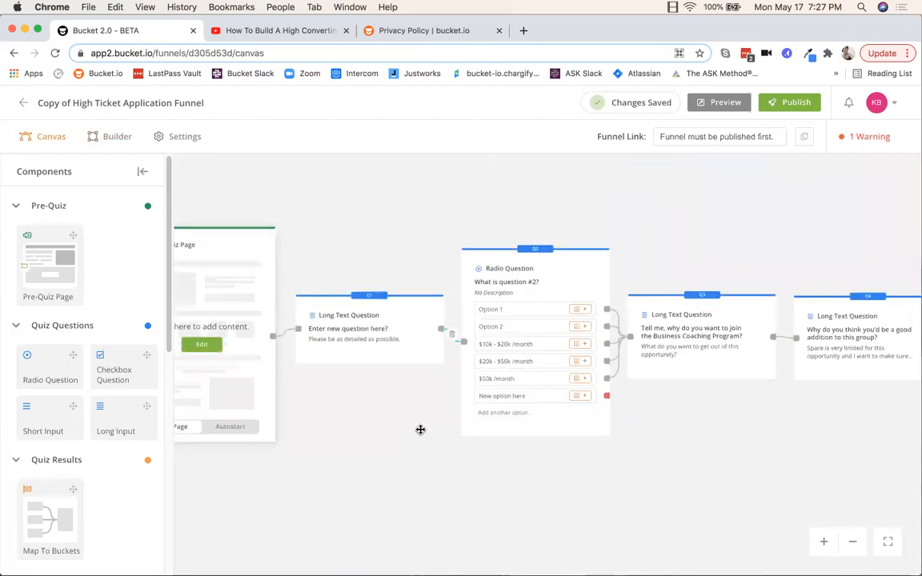
{"action": "scroll", "coordinate": [405, 417], "scroll_direction": "up", "scroll_amount": 5}
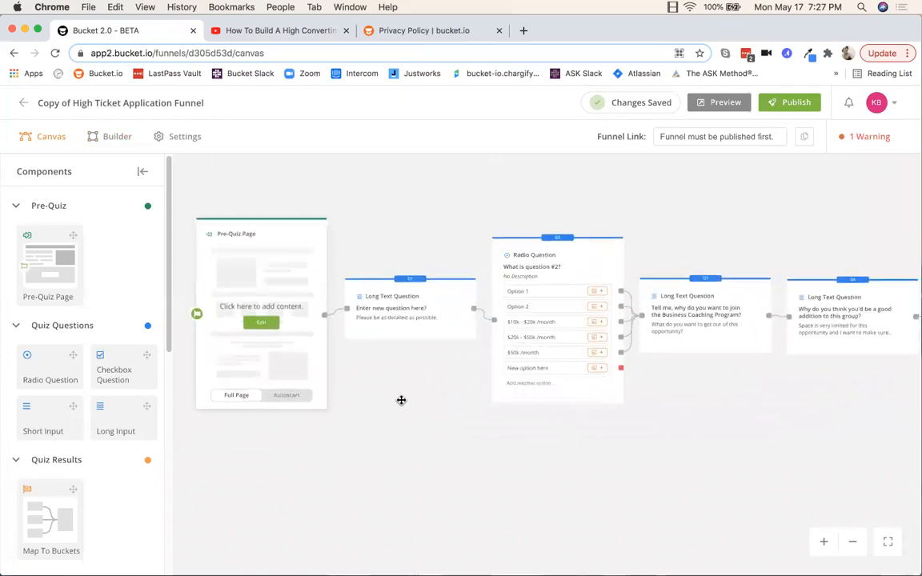
{"action": "left_click_drag", "start_coordinate": [390, 388], "coordinate": [395, 386]}
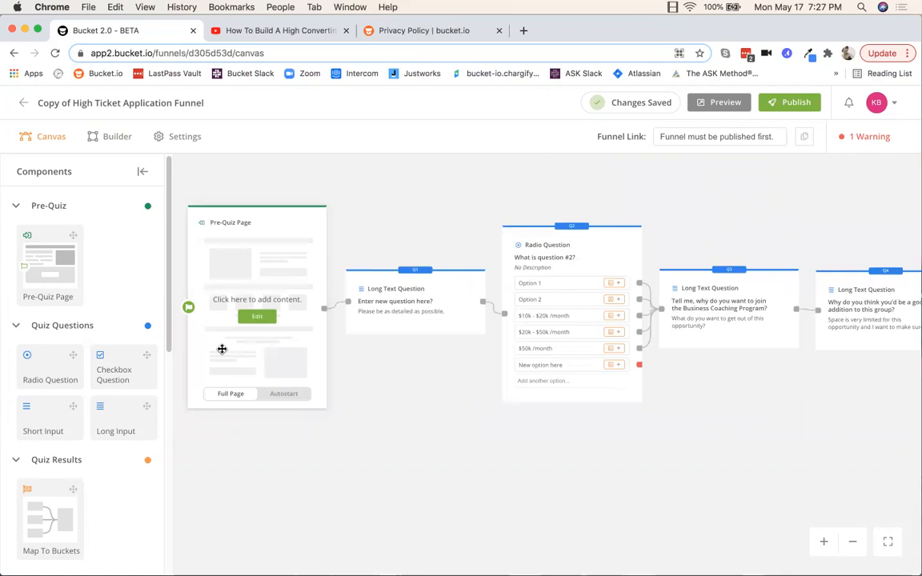
{"action": "left_click_drag", "start_coordinate": [708, 428], "coordinate": [563, 427]}
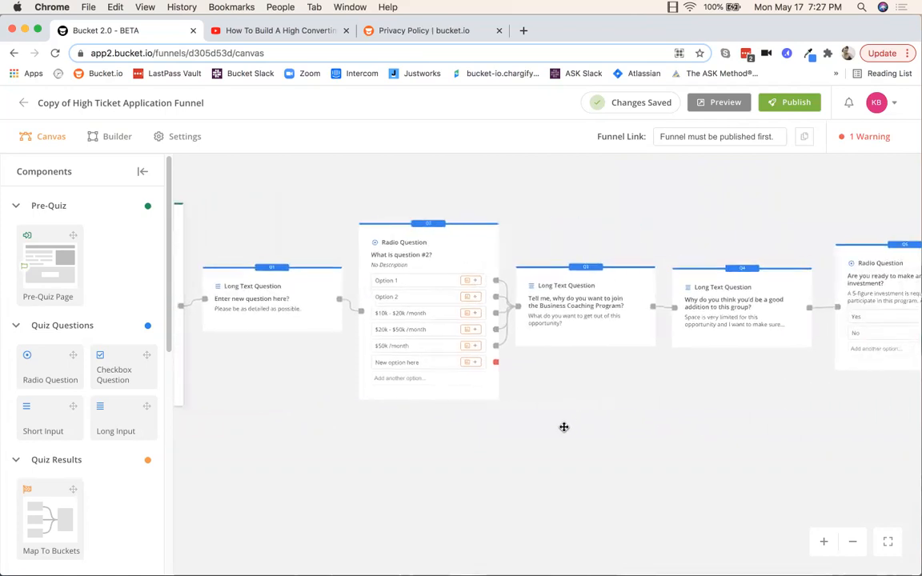
{"action": "scroll", "coordinate": [555, 362], "scroll_direction": "up", "scroll_amount": 5}
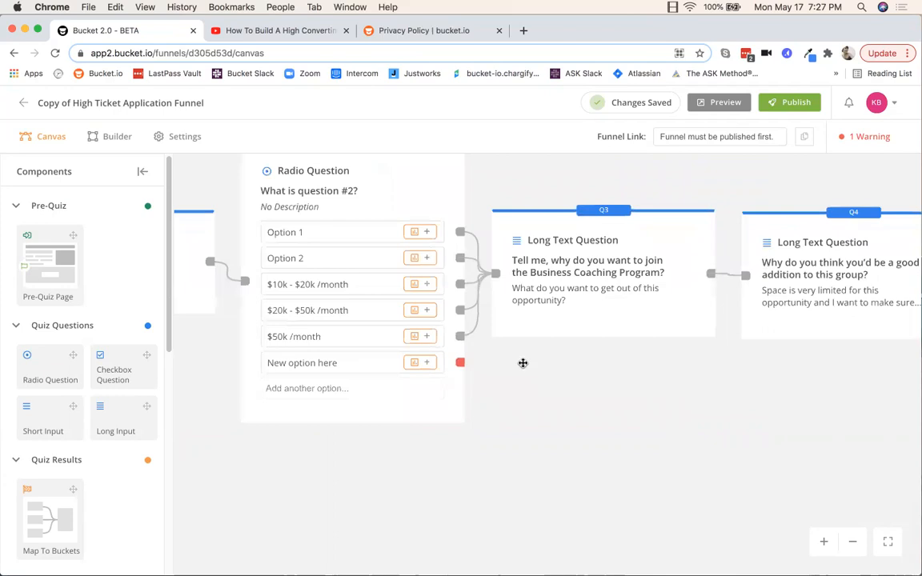
{"action": "left_click_drag", "start_coordinate": [540, 329], "coordinate": [556, 331]}
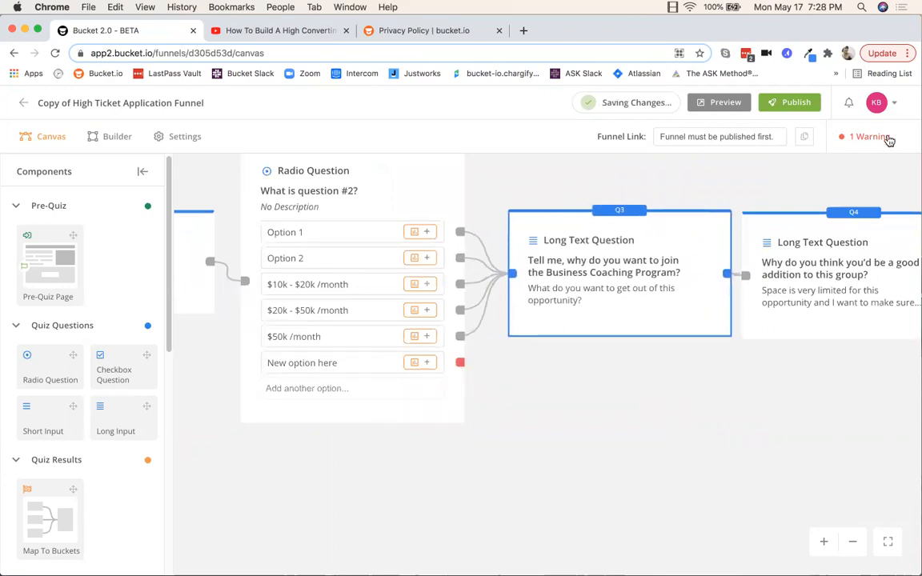
{"action": "left_click_drag", "start_coordinate": [461, 366], "coordinate": [516, 288]}
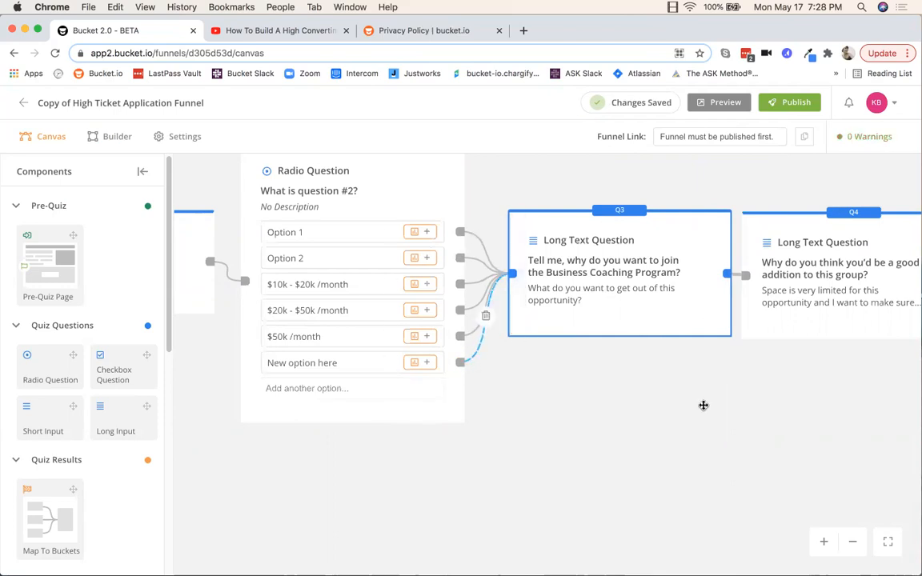
{"action": "left_click_drag", "start_coordinate": [850, 411], "coordinate": [469, 412]}
{"action": "left_click_drag", "start_coordinate": [824, 416], "coordinate": [548, 404]}
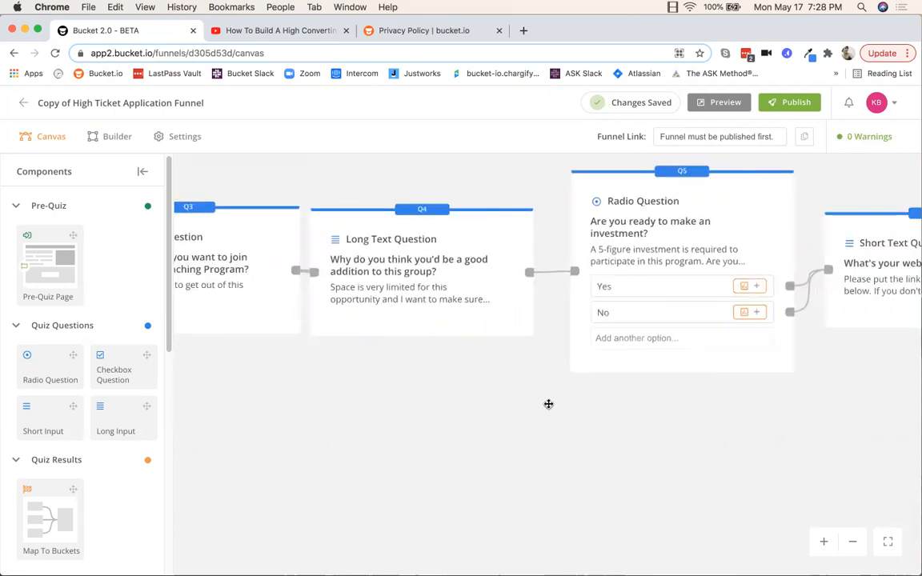
{"action": "left_click_drag", "start_coordinate": [779, 418], "coordinate": [467, 403]}
{"action": "left_click_drag", "start_coordinate": [634, 377], "coordinate": [587, 410]}
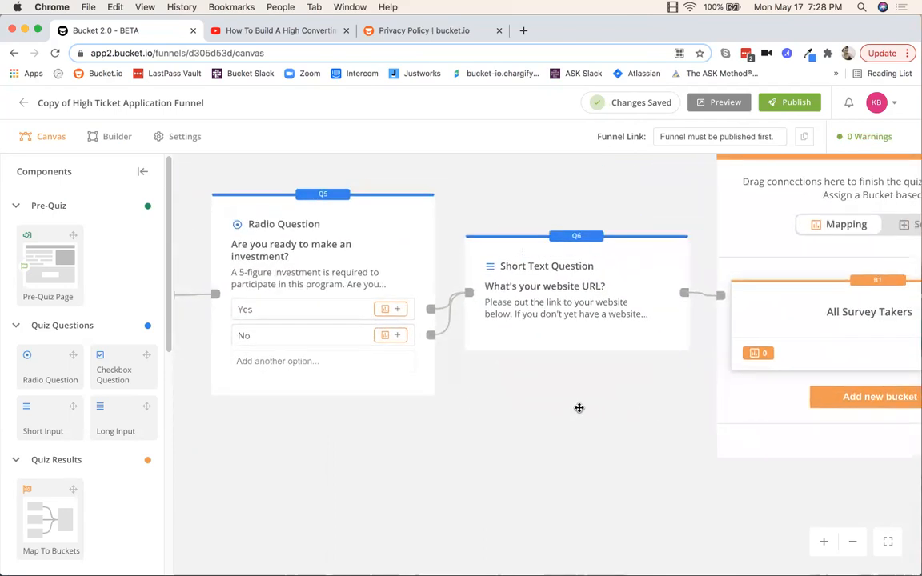
{"action": "left_click_drag", "start_coordinate": [587, 359], "coordinate": [308, 457]}
{"action": "left_click_drag", "start_coordinate": [735, 541], "coordinate": [689, 518]}
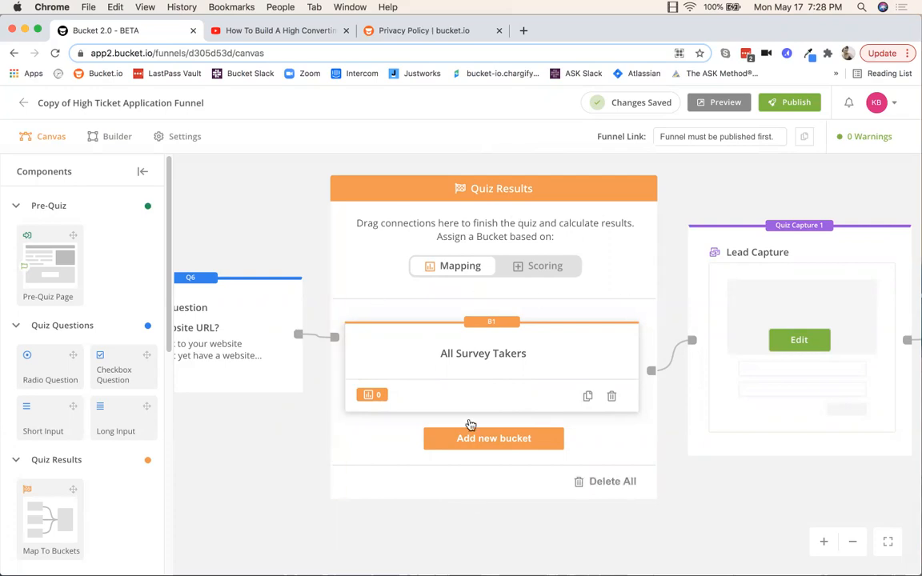
{"action": "left_click_drag", "start_coordinate": [751, 514], "coordinate": [419, 512]}
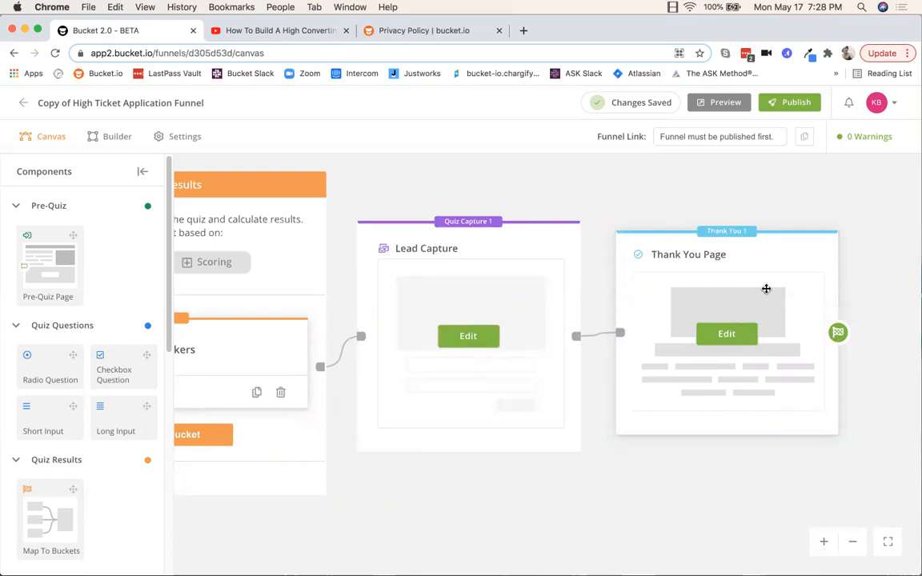
{"action": "left_click", "coordinate": [888, 541]}
{"action": "left_click_drag", "start_coordinate": [227, 295], "coordinate": [345, 400]}
{"action": "scroll", "coordinate": [345, 400], "scroll_direction": "up", "scroll_amount": 5}
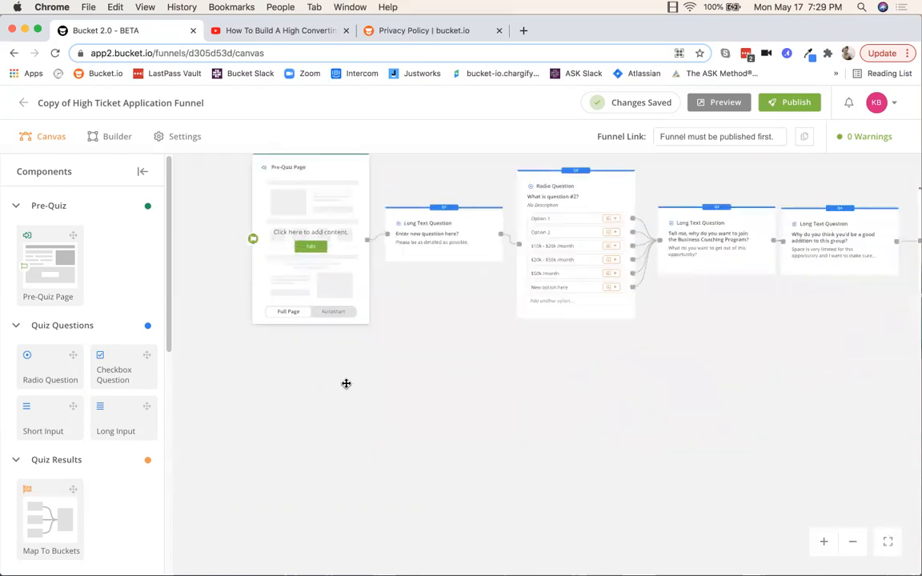
{"action": "scroll", "coordinate": [473, 439], "scroll_direction": "up", "scroll_amount": 3}
{"action": "left_click_drag", "start_coordinate": [424, 386], "coordinate": [491, 445]}
{"action": "scroll", "coordinate": [489, 441], "scroll_direction": "up", "scroll_amount": 1}
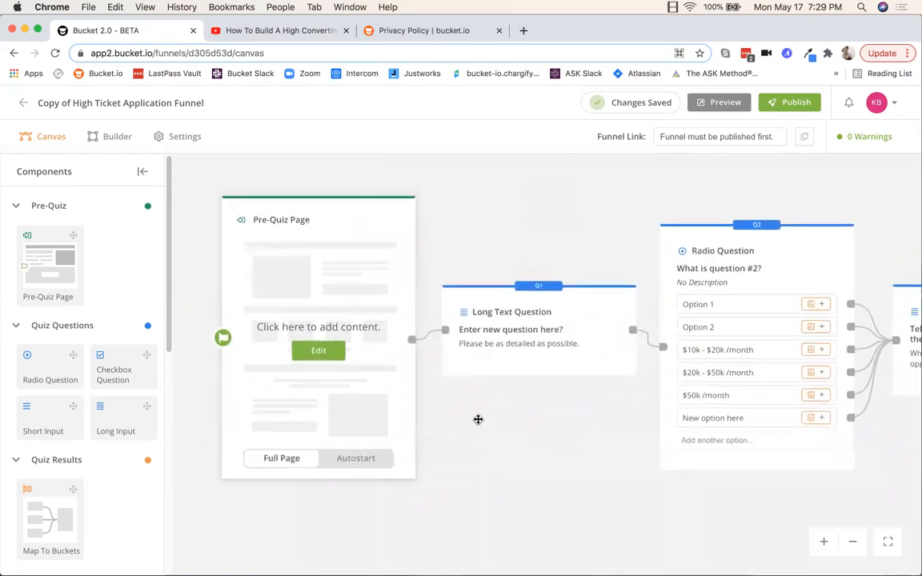
{"action": "left_click", "coordinate": [320, 351]}
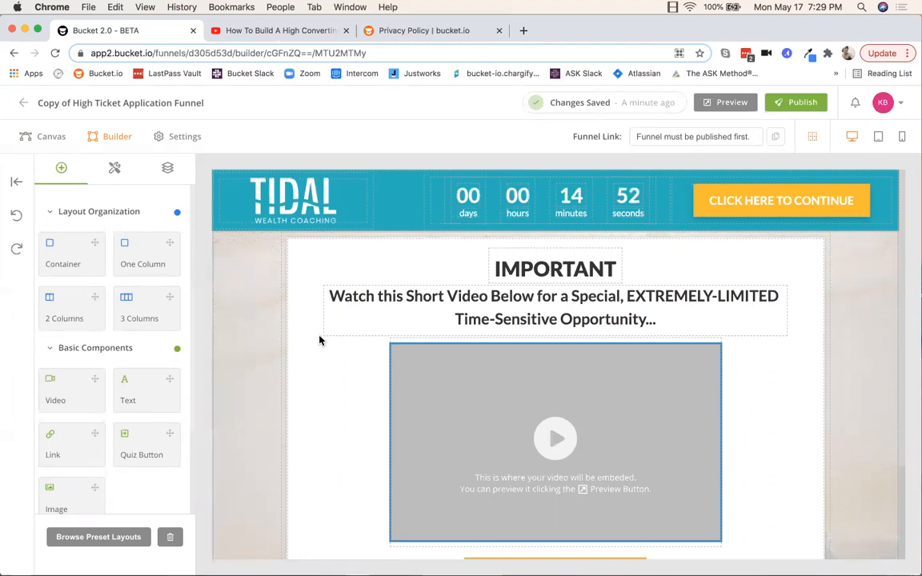
Step: Scroll through the Pre-Quiz Page to review its video section and footer
{"action": "scroll", "coordinate": [880, 359], "scroll_direction": "down", "scroll_amount": 1}
{"action": "scroll", "coordinate": [875, 362], "scroll_direction": "down", "scroll_amount": 4}
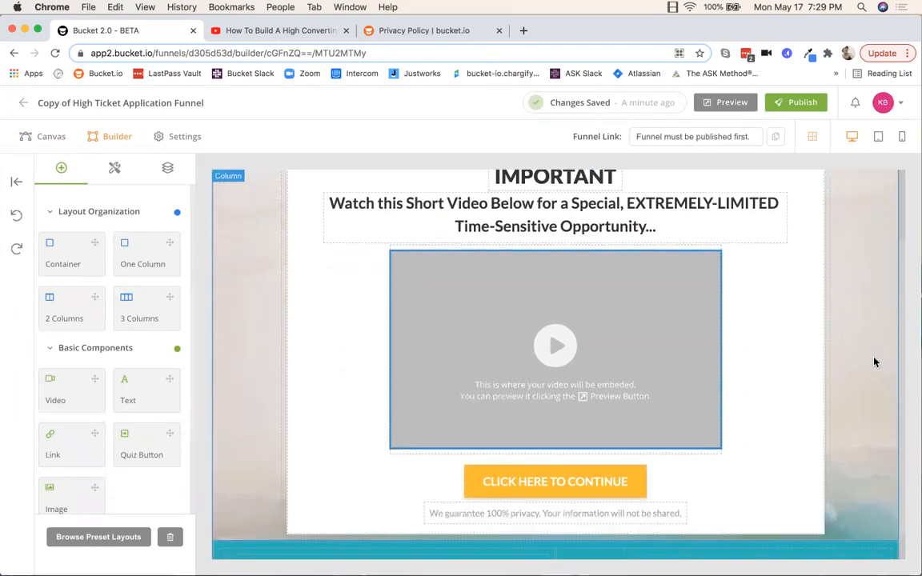
{"action": "scroll", "coordinate": [873, 363], "scroll_direction": "up", "scroll_amount": 5}
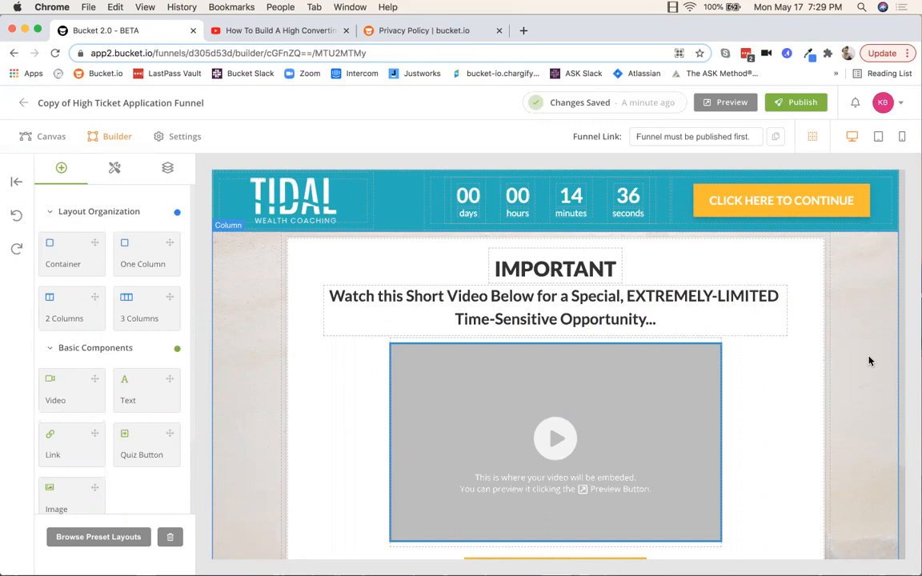
{"action": "scroll", "coordinate": [864, 360], "scroll_direction": "down", "scroll_amount": 3}
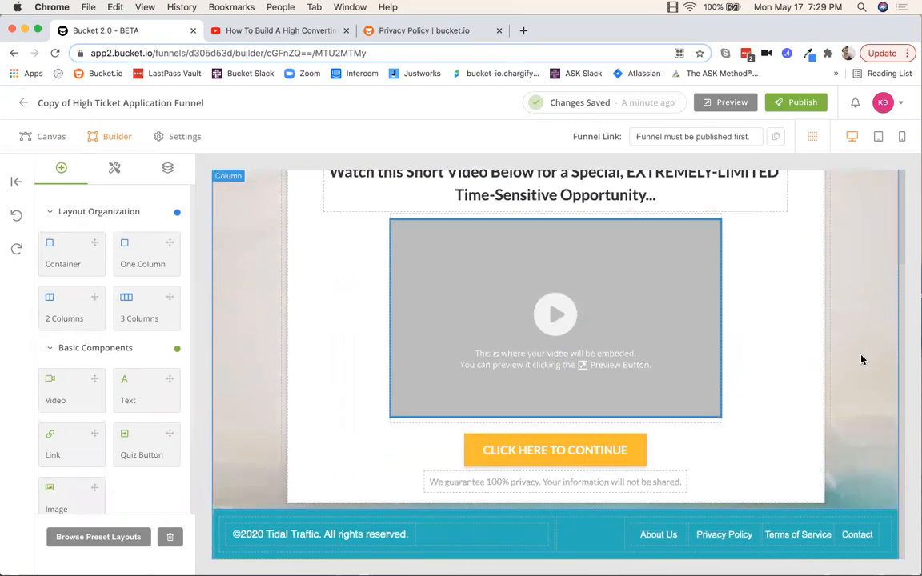
{"action": "scroll", "coordinate": [862, 360], "scroll_direction": "up", "scroll_amount": 3}
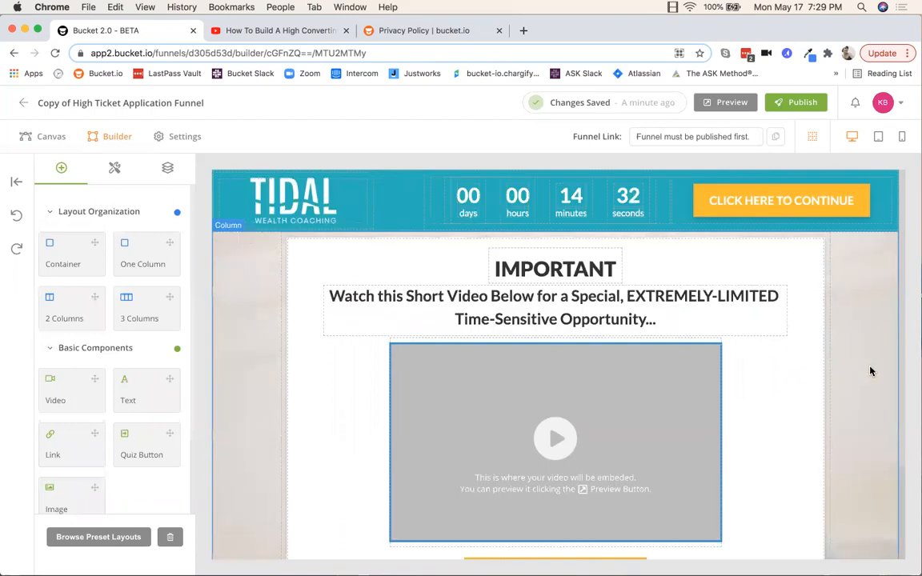
Step: Swap the TIDAL Wealth Coaching header logo for the bucket.io logo from the image library
{"action": "left_click", "coordinate": [302, 199]}
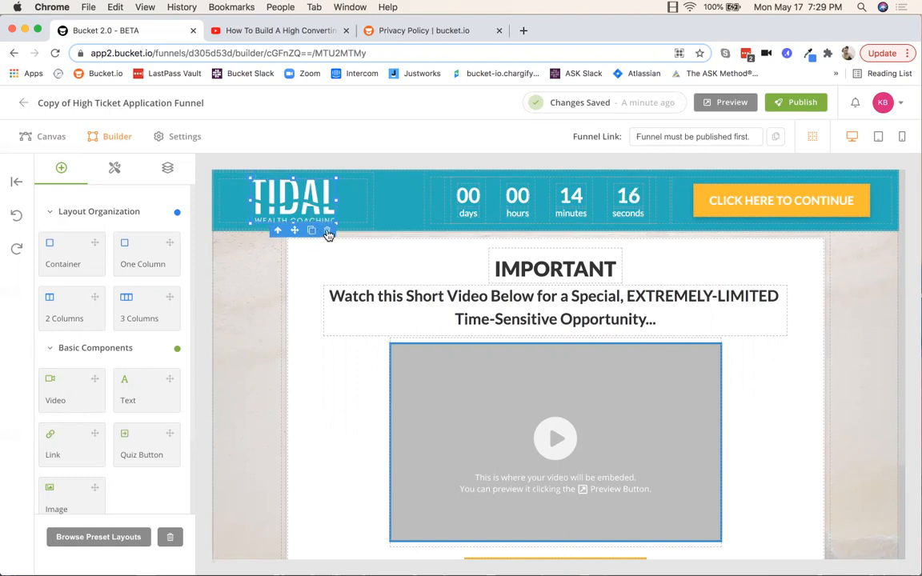
{"action": "double_click", "coordinate": [291, 203]}
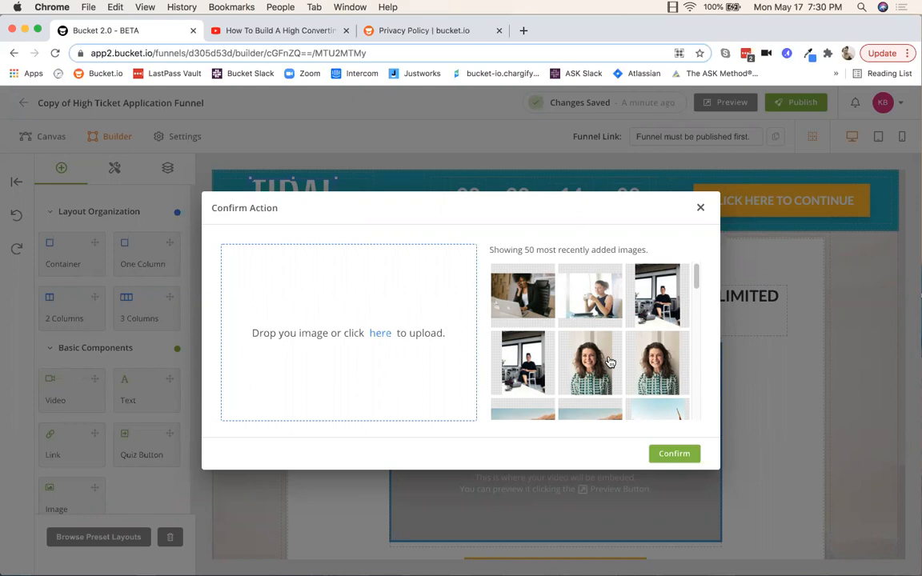
{"action": "scroll", "coordinate": [586, 363], "scroll_direction": "down", "scroll_amount": 5}
{"action": "scroll", "coordinate": [586, 363], "scroll_direction": "down", "scroll_amount": 10}
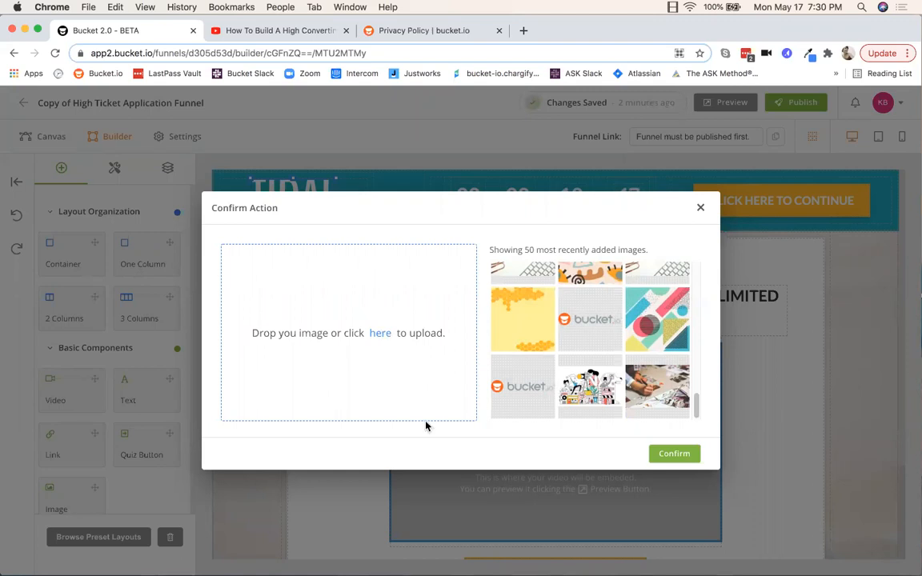
{"action": "left_click", "coordinate": [525, 386]}
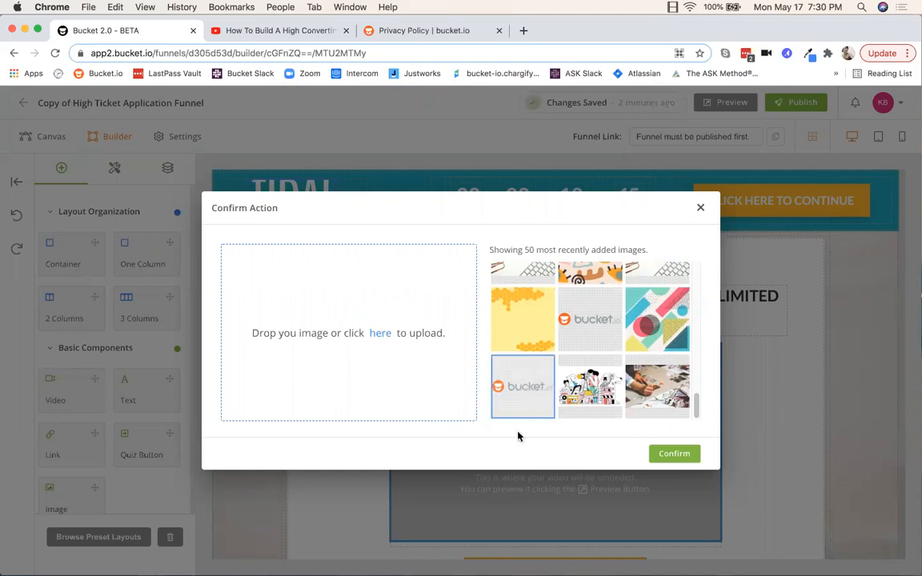
{"action": "left_click", "coordinate": [685, 456]}
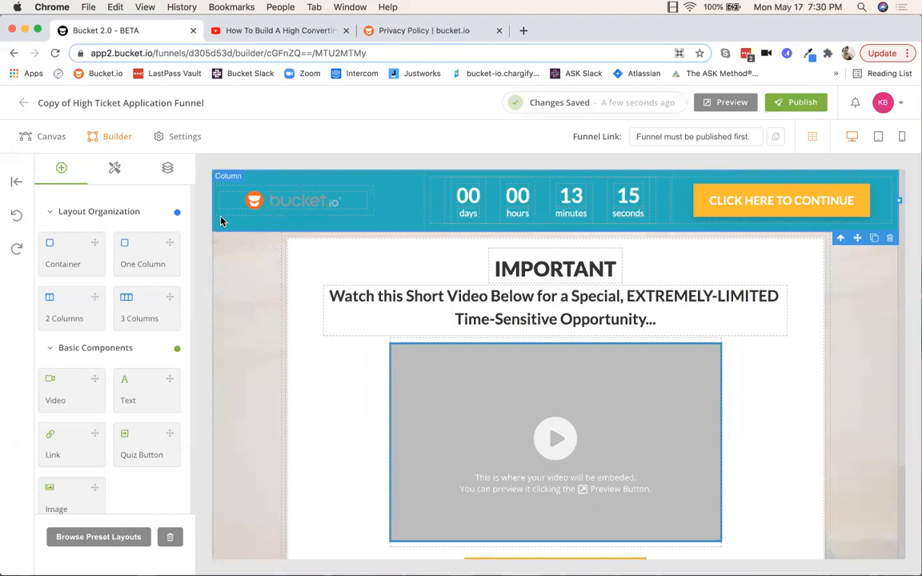
Step: Set the header row's background colour from teal #1CB2BC to grey #bbc4c4
{"action": "left_click", "coordinate": [116, 168]}
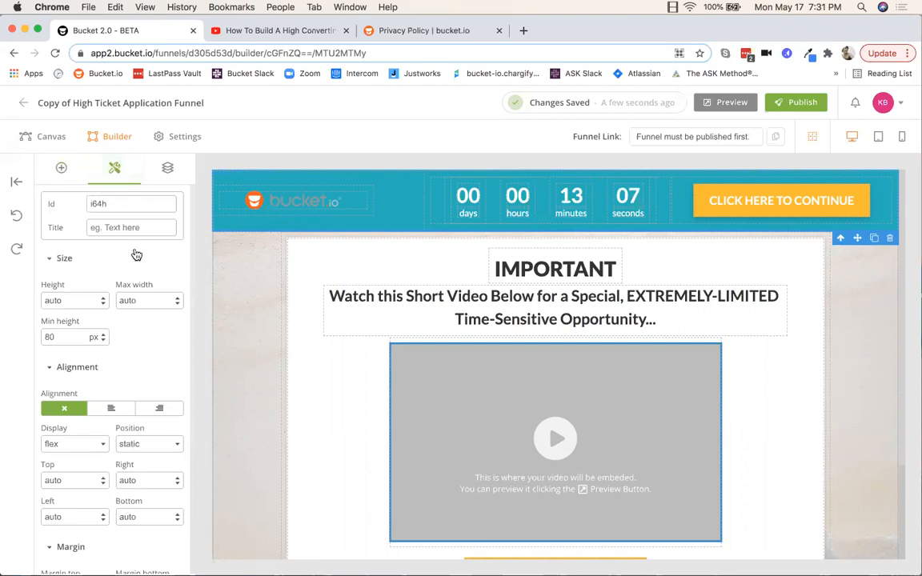
{"action": "scroll", "coordinate": [128, 244], "scroll_direction": "down", "scroll_amount": 9}
{"action": "scroll", "coordinate": [120, 244], "scroll_direction": "down", "scroll_amount": 10}
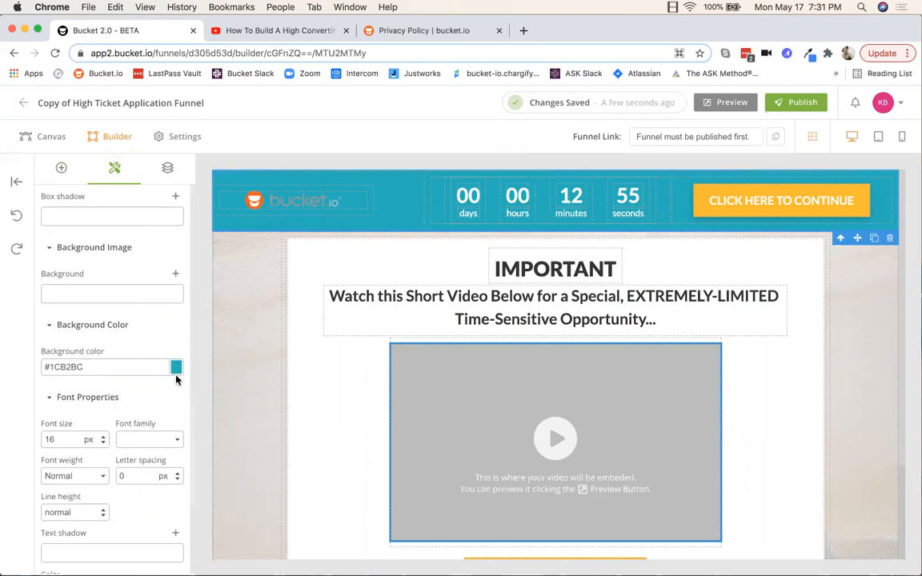
{"action": "left_click_drag", "start_coordinate": [86, 365], "coordinate": [50, 367]}
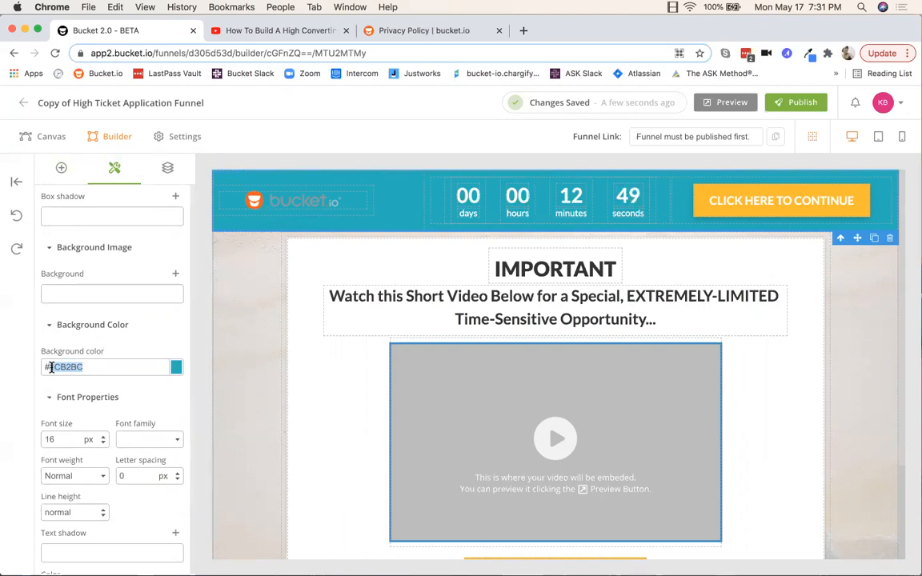
{"action": "left_click", "coordinate": [176, 368]}
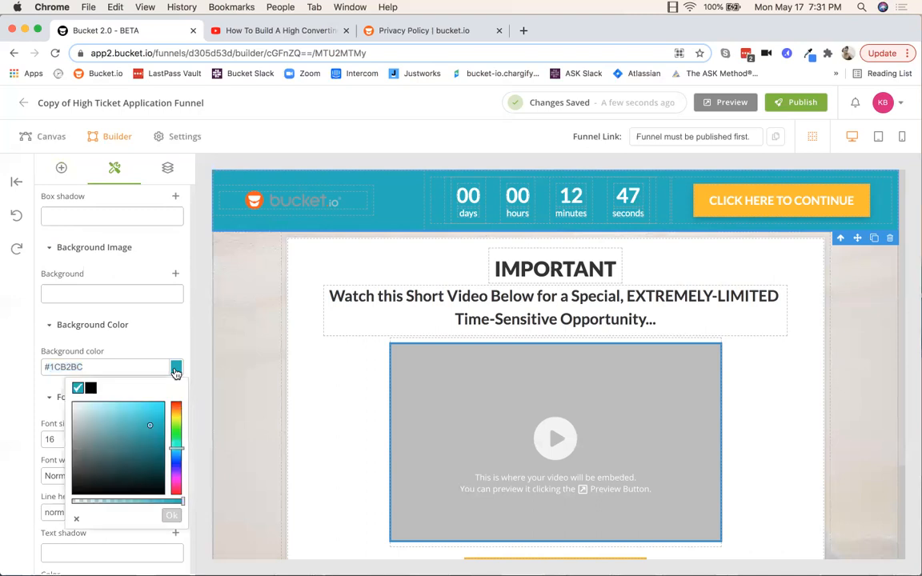
{"action": "left_click", "coordinate": [75, 422]}
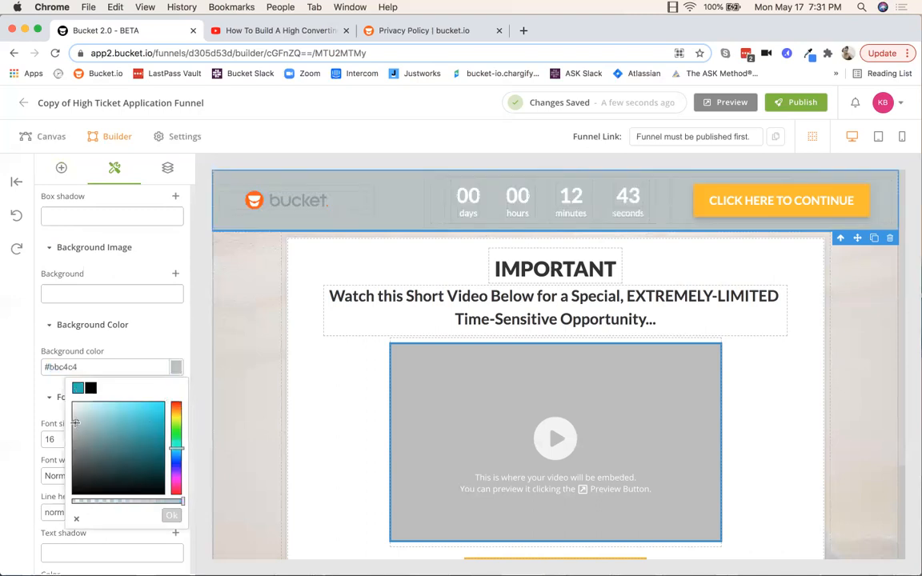
{"action": "left_click", "coordinate": [162, 328]}
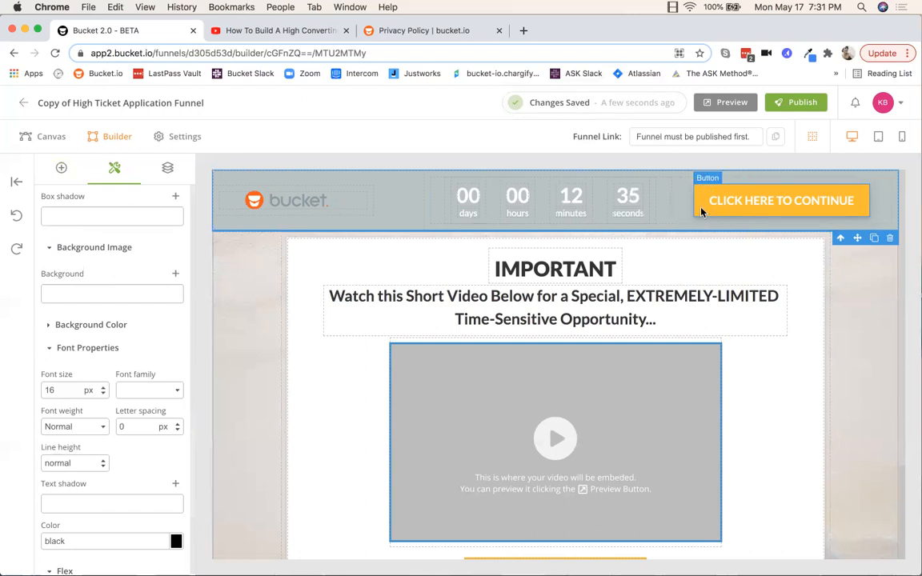
Step: Raise the header countdown timer's minutes from 15 to 20 and select its EXPIRED end text
{"action": "left_click", "coordinate": [447, 221]}
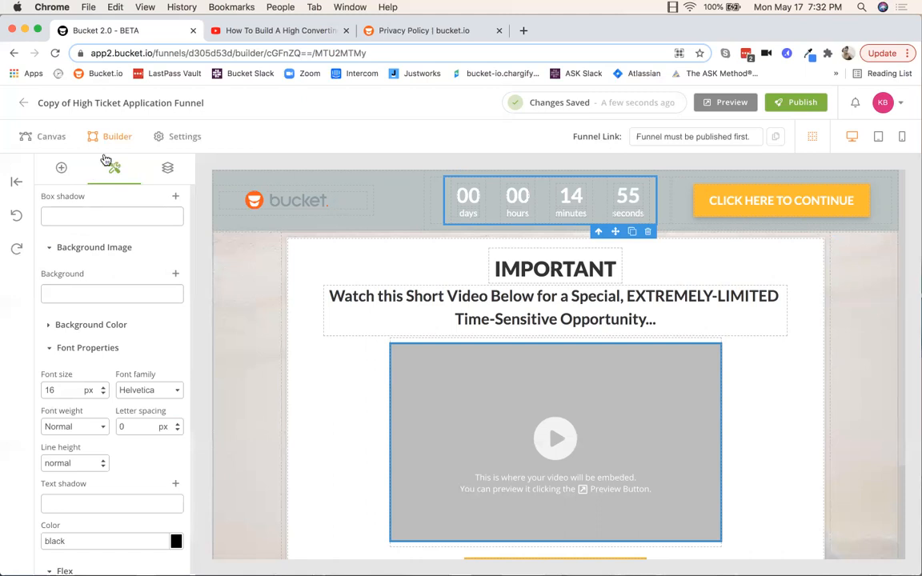
{"action": "scroll", "coordinate": [120, 206], "scroll_direction": "up", "scroll_amount": 10}
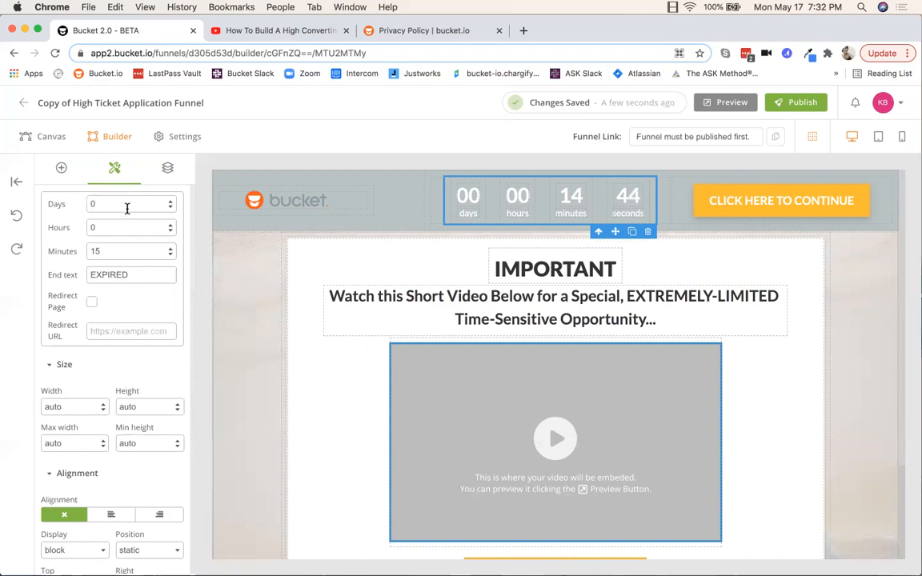
{"action": "left_click", "coordinate": [171, 249]}
{"action": "left_click", "coordinate": [170, 249]}
{"action": "left_click", "coordinate": [171, 249]}
{"action": "left_click", "coordinate": [170, 249]}
{"action": "left_click", "coordinate": [170, 248]}
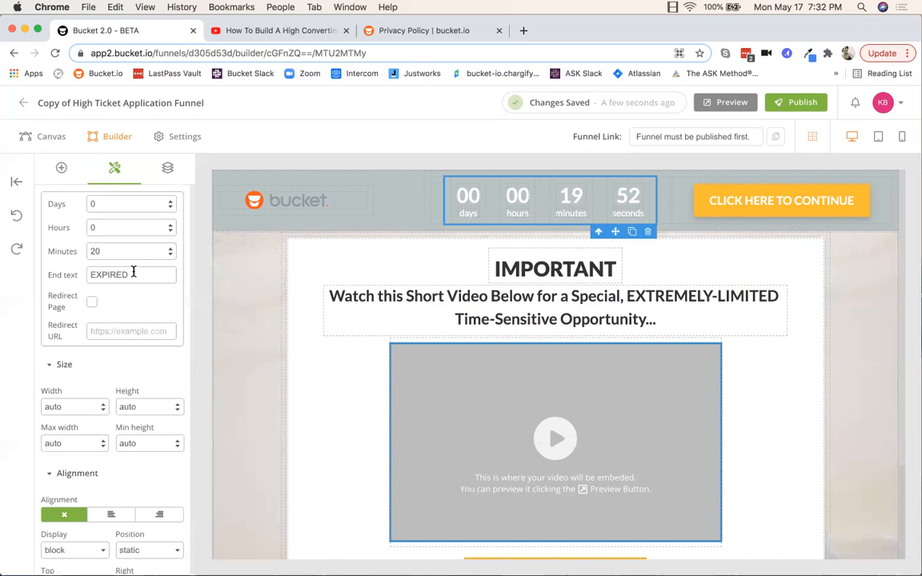
{"action": "left_click_drag", "start_coordinate": [131, 274], "coordinate": [80, 274]}
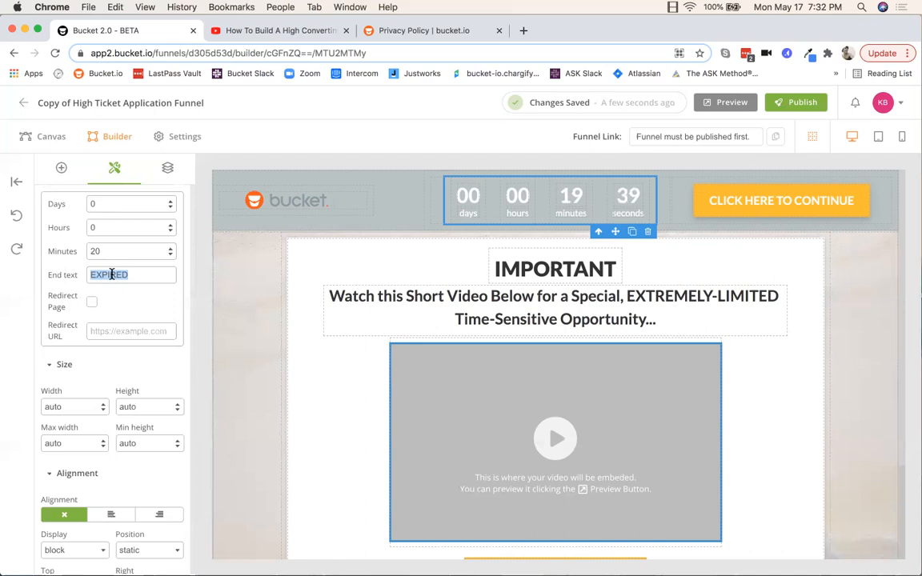
Step: Change the countdown end text to 'Expired!', leaving Redirect Page switched off
{"action": "key", "text": "BackSpace"}
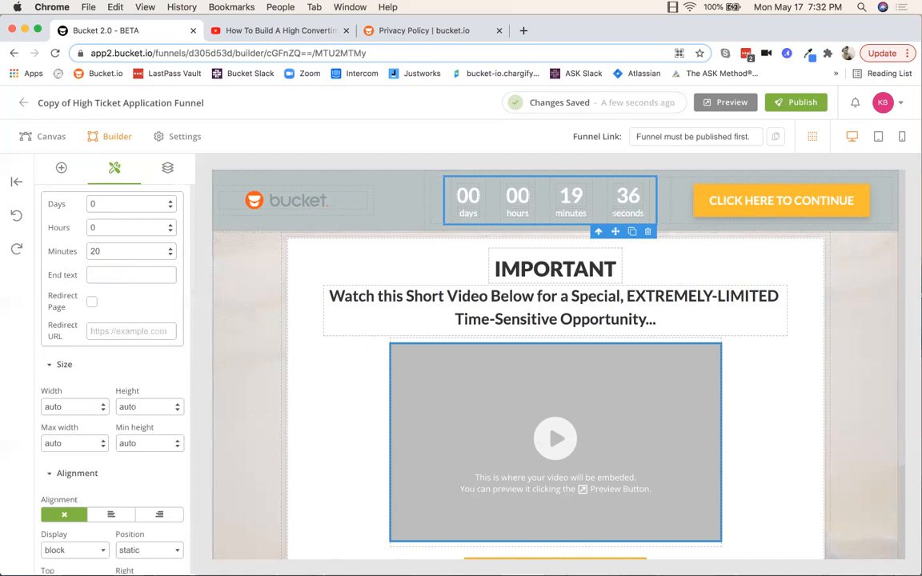
{"action": "type", "text": "Expired!"}
{"action": "left_click_drag", "start_coordinate": [138, 274], "coordinate": [92, 274]}
{"action": "left_click", "coordinate": [114, 309]}
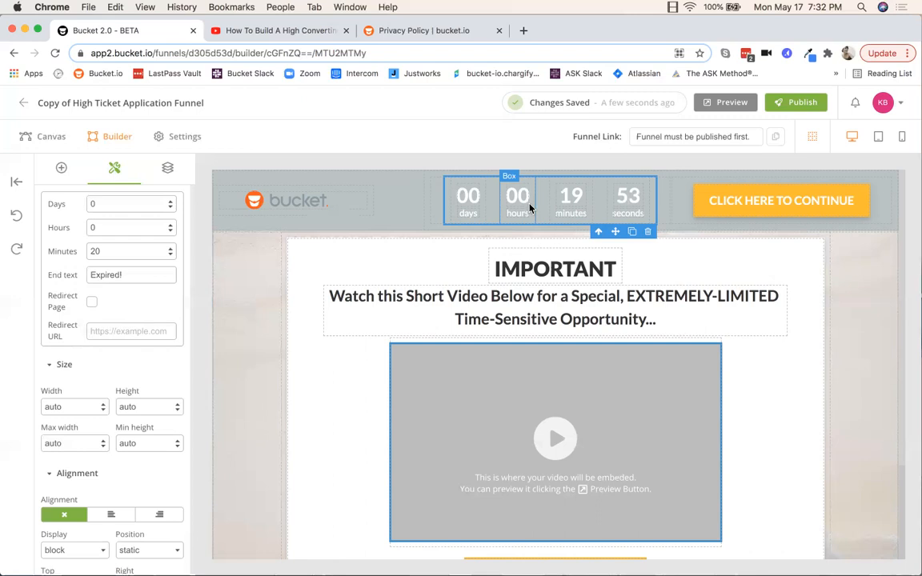
{"action": "left_click", "coordinate": [92, 304]}
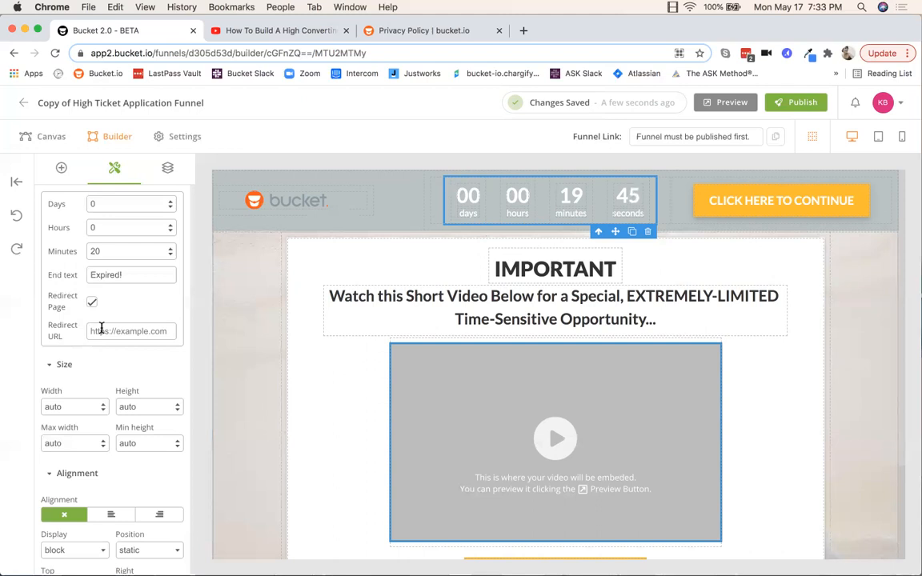
{"action": "left_click", "coordinate": [92, 305]}
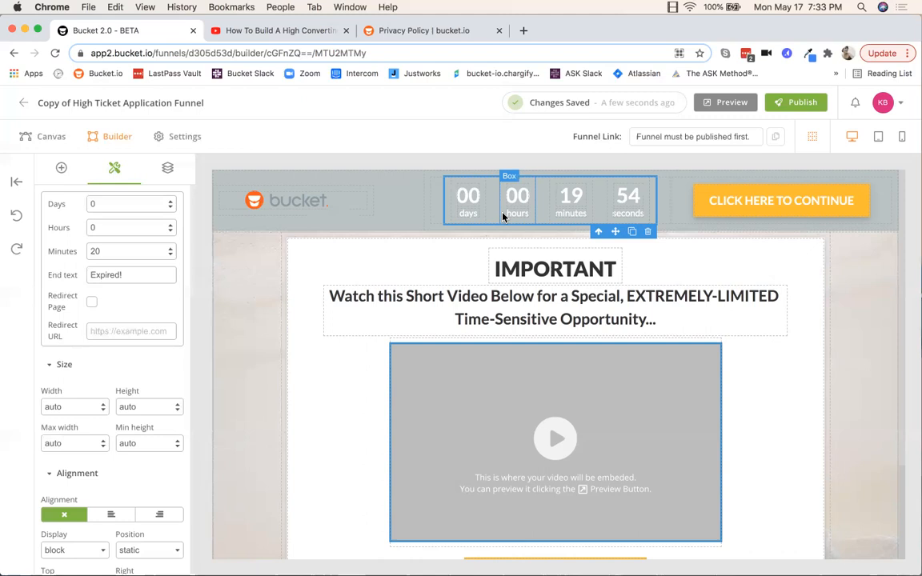
{"action": "left_click", "coordinate": [696, 214]}
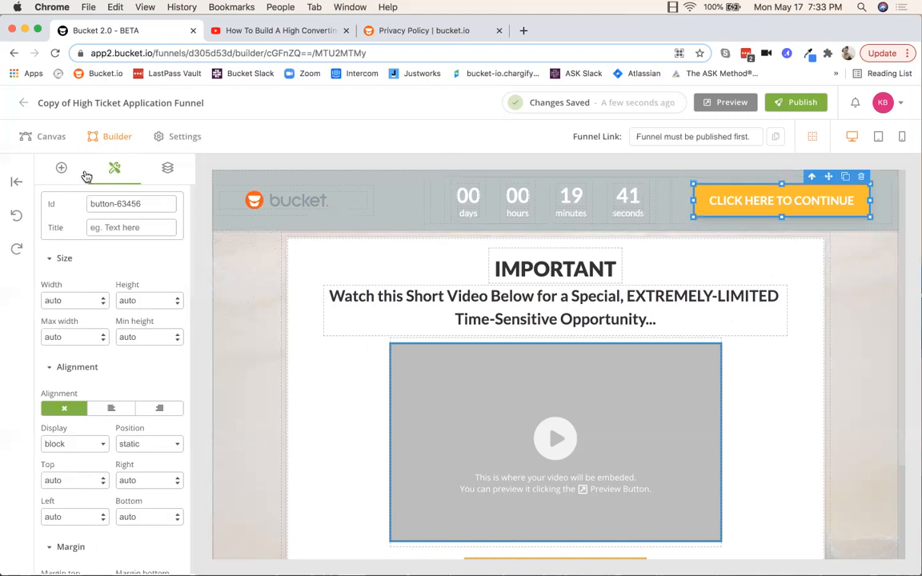
Step: Add an empty background-image layer to the CLICK HERE TO CONTINUE button and show its orange Background Color
{"action": "scroll", "coordinate": [125, 240], "scroll_direction": "down", "scroll_amount": 15}
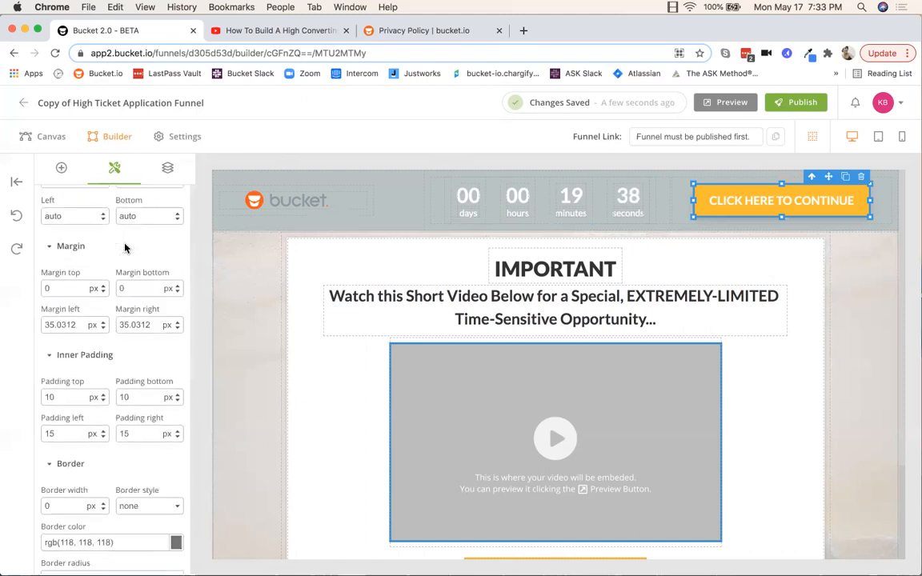
{"action": "scroll", "coordinate": [124, 240], "scroll_direction": "down", "scroll_amount": 5}
{"action": "scroll", "coordinate": [124, 246], "scroll_direction": "up", "scroll_amount": 5}
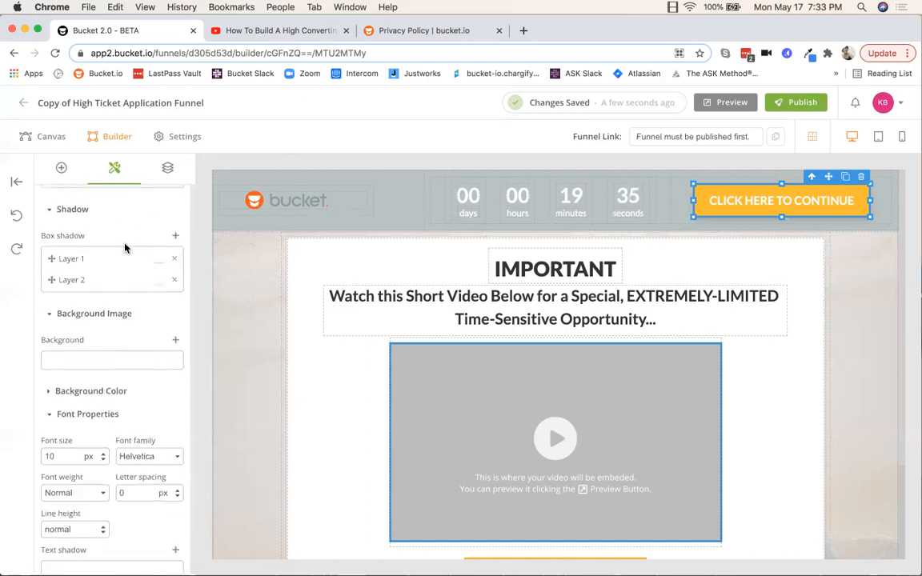
{"action": "left_click", "coordinate": [175, 350]}
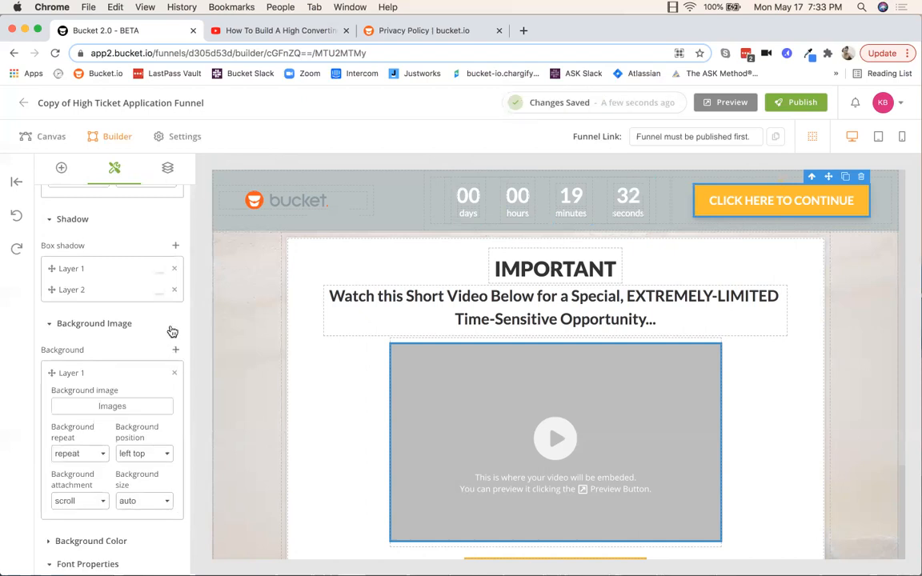
{"action": "scroll", "coordinate": [170, 332], "scroll_direction": "down", "scroll_amount": 1}
{"action": "left_click", "coordinate": [705, 207]}
{"action": "scroll", "coordinate": [120, 313], "scroll_direction": "up", "scroll_amount": 3}
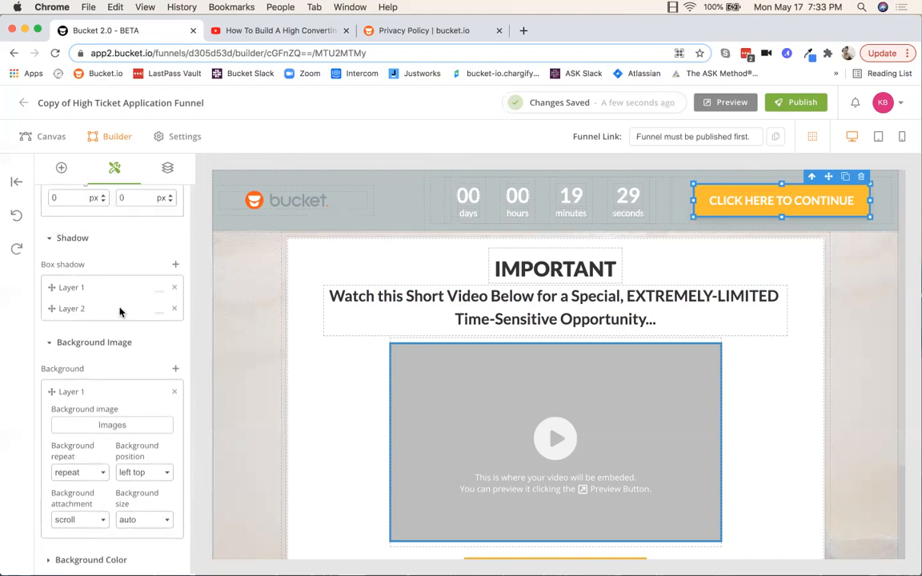
{"action": "scroll", "coordinate": [120, 313], "scroll_direction": "down", "scroll_amount": 12}
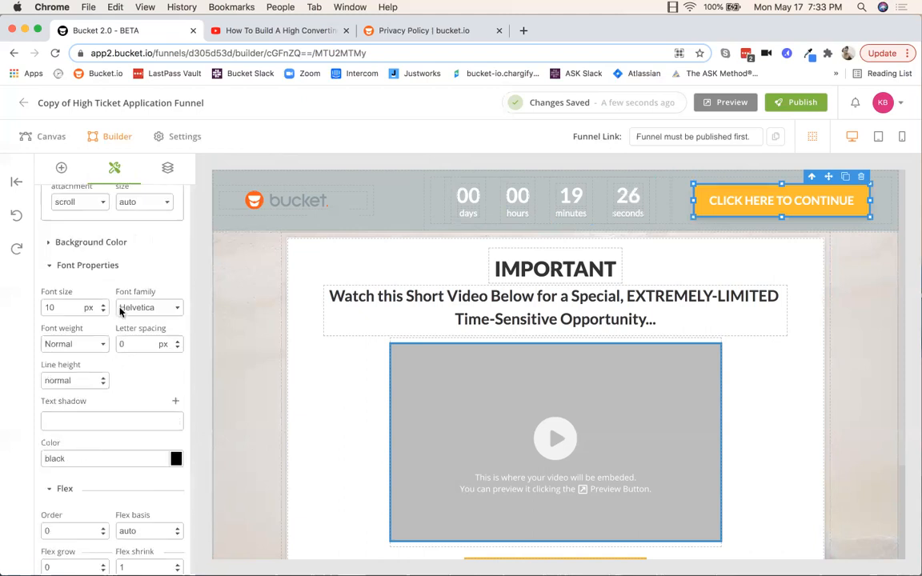
{"action": "scroll", "coordinate": [139, 342], "scroll_direction": "up", "scroll_amount": 1}
{"action": "scroll", "coordinate": [121, 234], "scroll_direction": "up", "scroll_amount": 4}
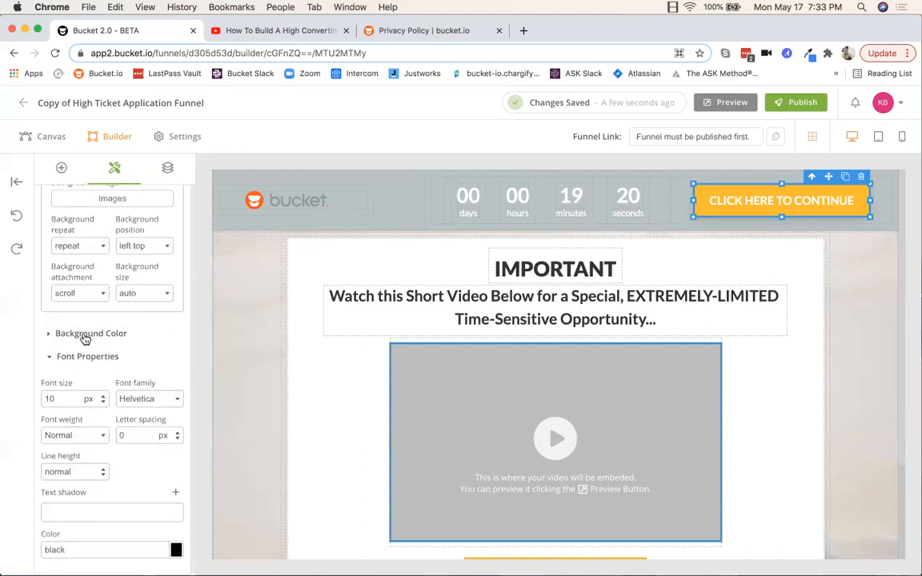
{"action": "left_click", "coordinate": [85, 334]}
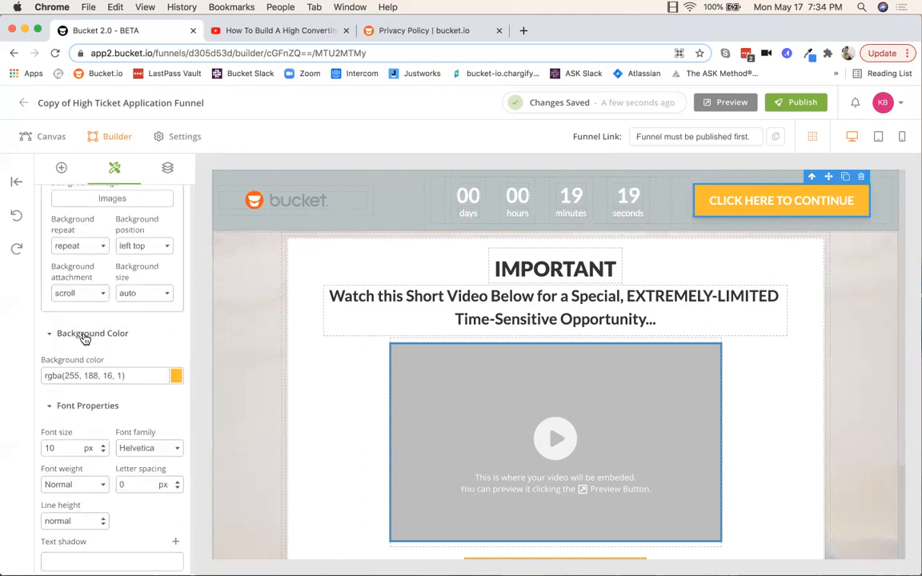
{"action": "left_click", "coordinate": [176, 377]}
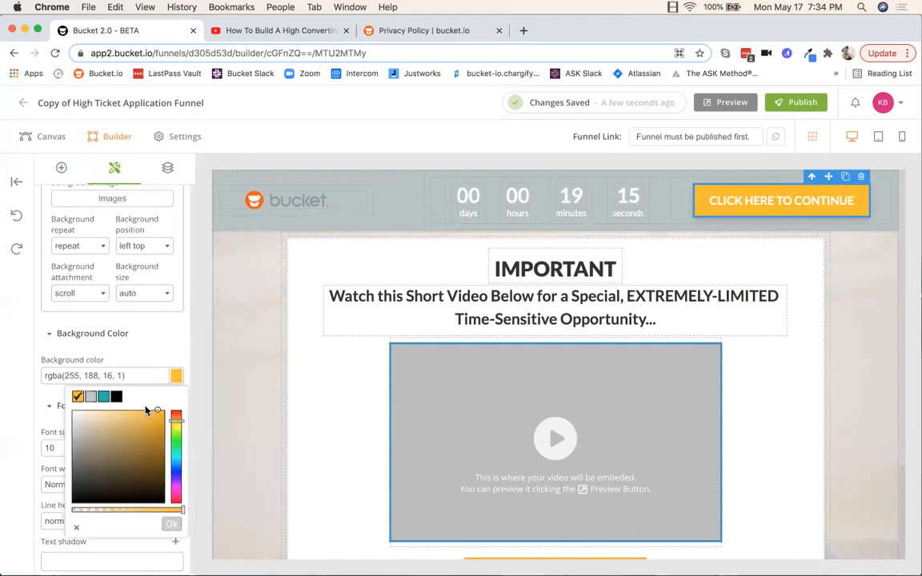
{"action": "left_click", "coordinate": [103, 397]}
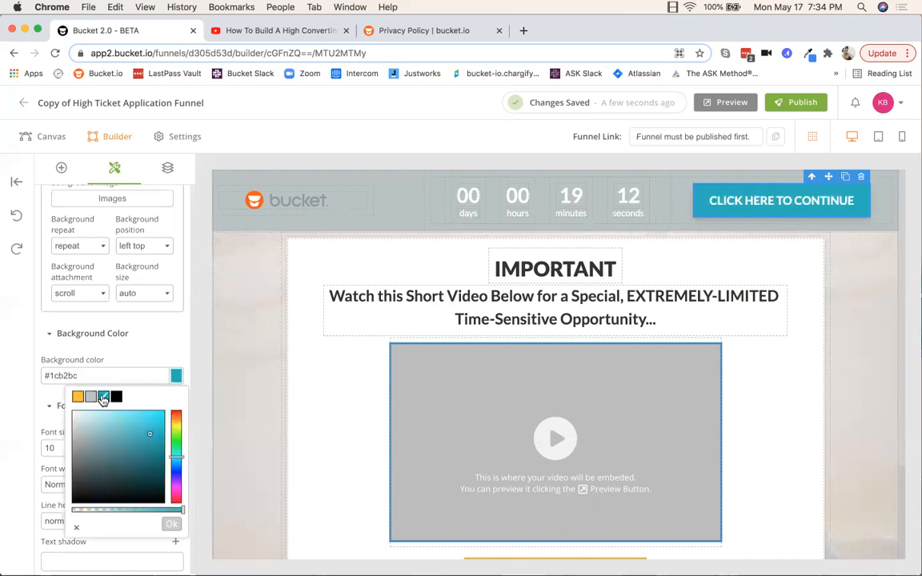
{"action": "left_click", "coordinate": [171, 524]}
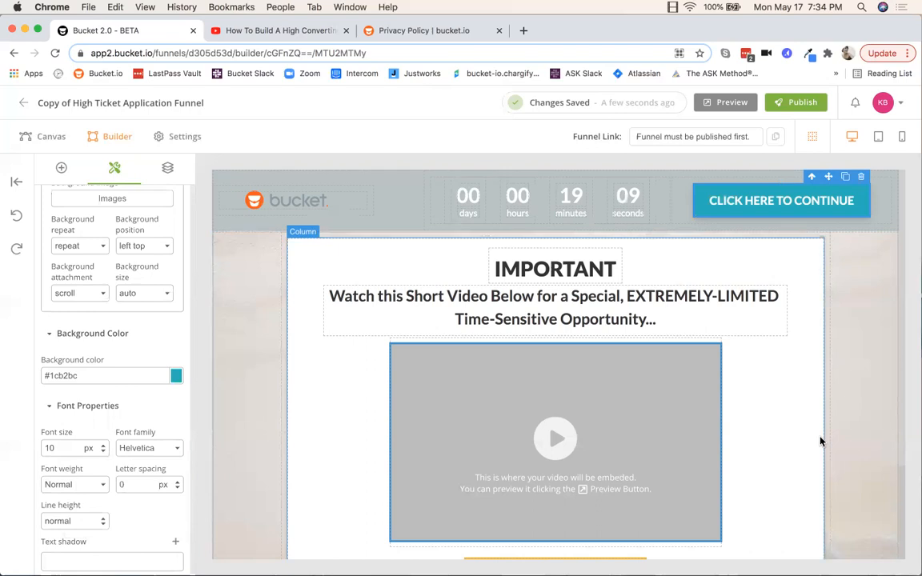
{"action": "scroll", "coordinate": [847, 429], "scroll_direction": "down", "scroll_amount": 3}
{"action": "scroll", "coordinate": [847, 429], "scroll_direction": "up", "scroll_amount": 2}
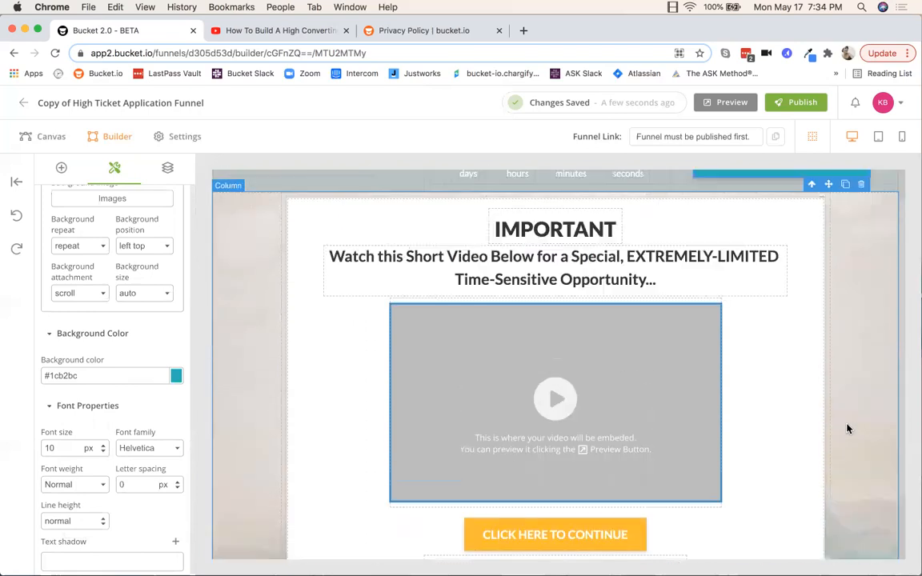
{"action": "scroll", "coordinate": [848, 429], "scroll_direction": "up", "scroll_amount": 1}
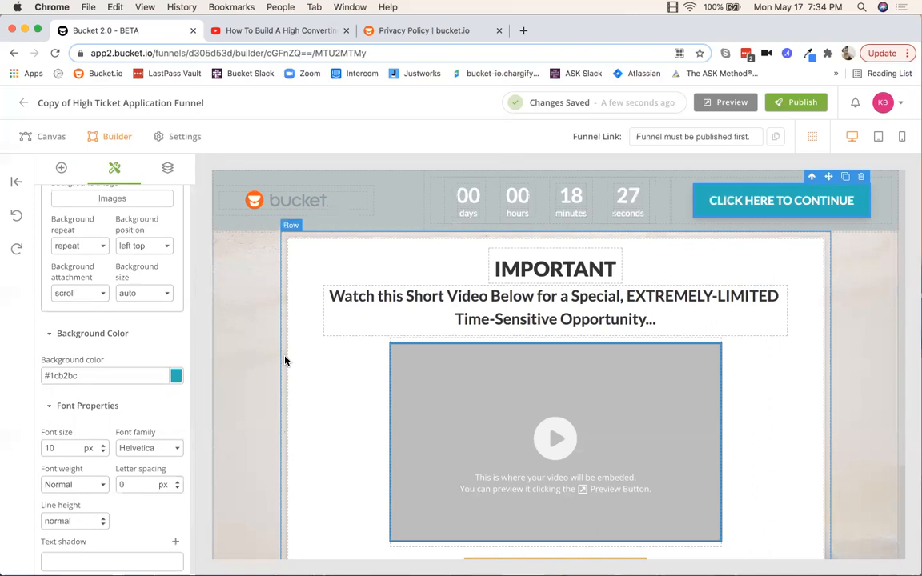
{"action": "left_click", "coordinate": [550, 272]}
{"action": "left_click_drag", "start_coordinate": [617, 269], "coordinate": [492, 269]}
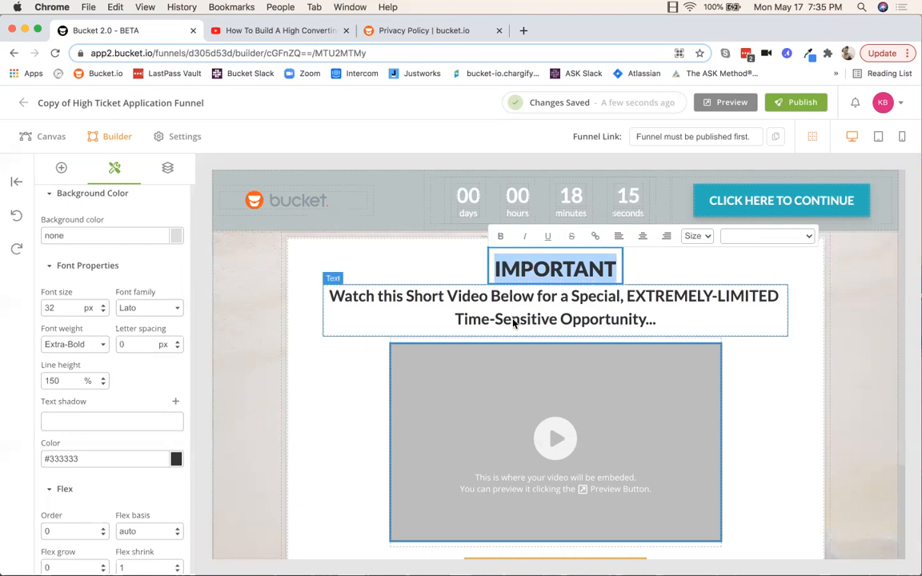
{"action": "left_click", "coordinate": [466, 290]}
{"action": "left_click", "coordinate": [663, 320]}
{"action": "left_click_drag", "start_coordinate": [662, 320], "coordinate": [538, 301]}
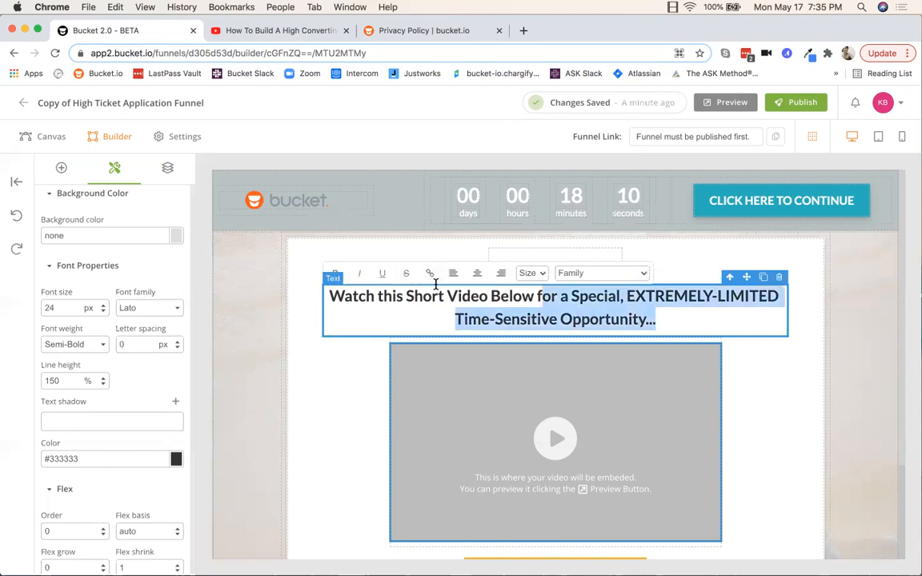
{"action": "left_click", "coordinate": [766, 407]}
{"action": "scroll", "coordinate": [768, 406], "scroll_direction": "down", "scroll_amount": 2}
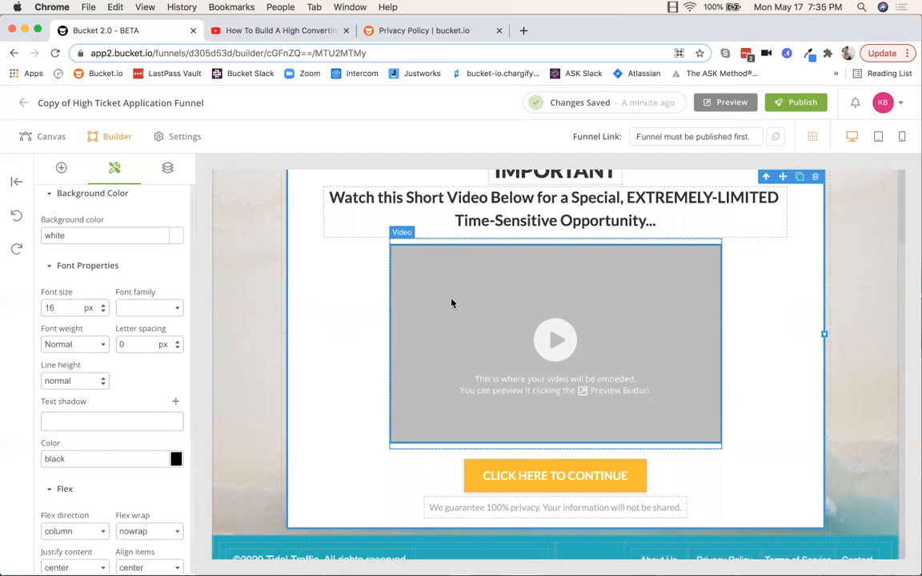
{"action": "scroll", "coordinate": [615, 368], "scroll_direction": "down", "scroll_amount": 2}
Step: Open the video block's Wistia embed settings, then go back to choosing a hosting platform
{"action": "left_click", "coordinate": [413, 317]}
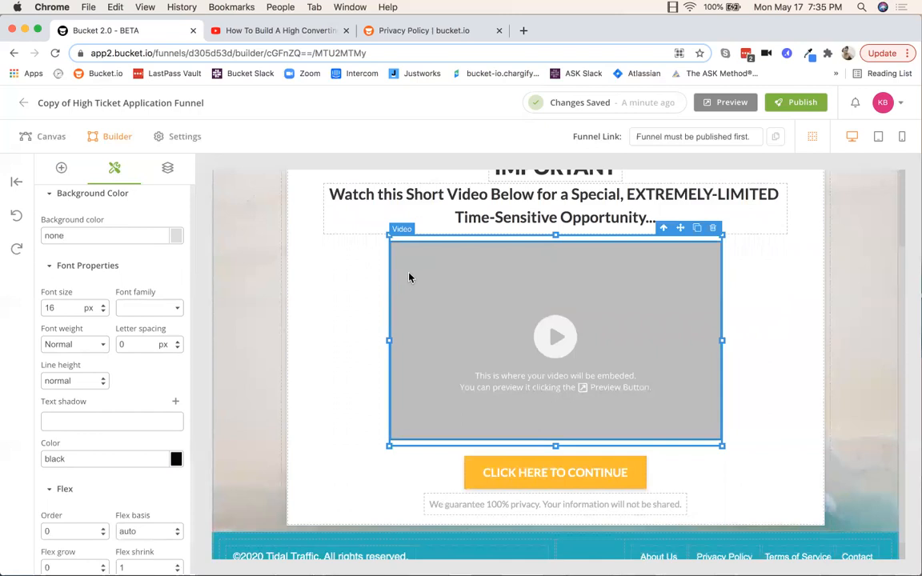
{"action": "scroll", "coordinate": [152, 236], "scroll_direction": "up", "scroll_amount": 15}
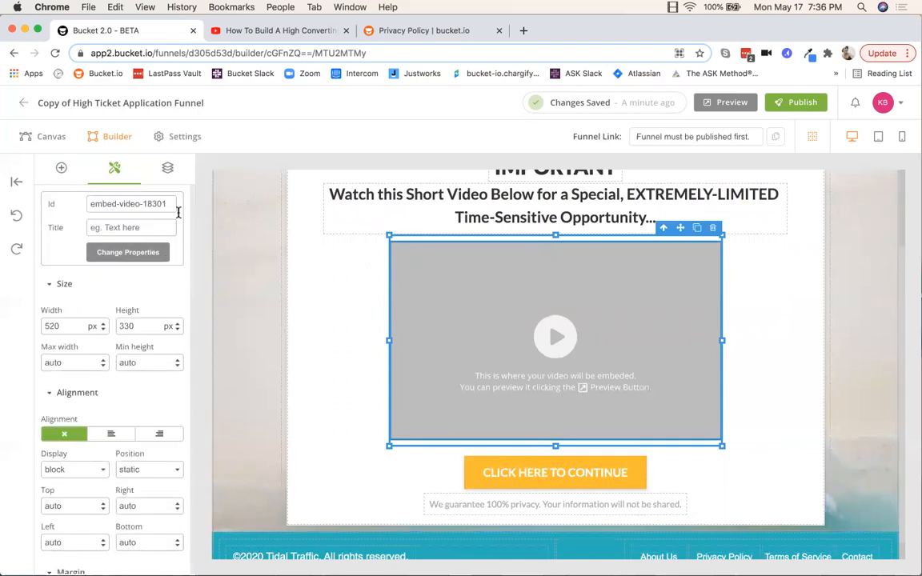
{"action": "left_click", "coordinate": [129, 253]}
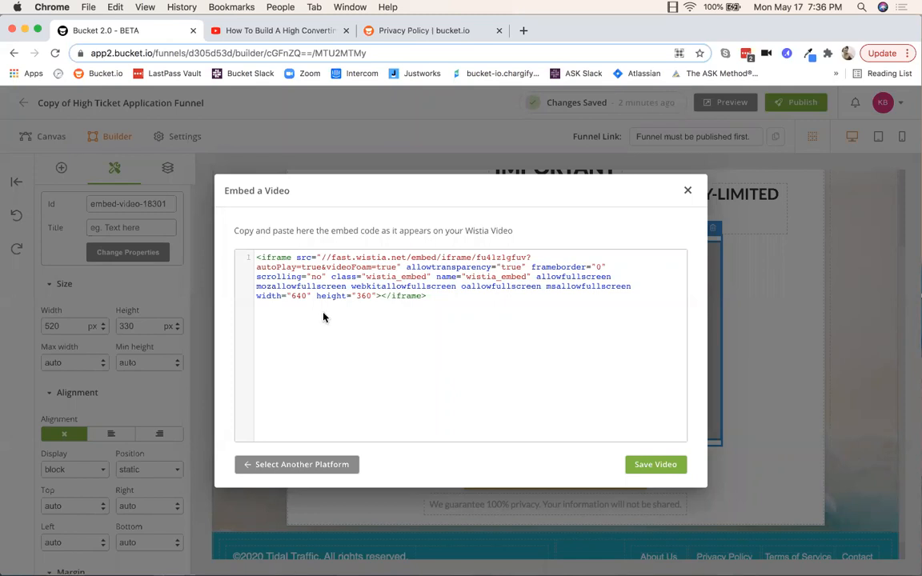
{"action": "left_click_drag", "start_coordinate": [256, 258], "coordinate": [477, 325]}
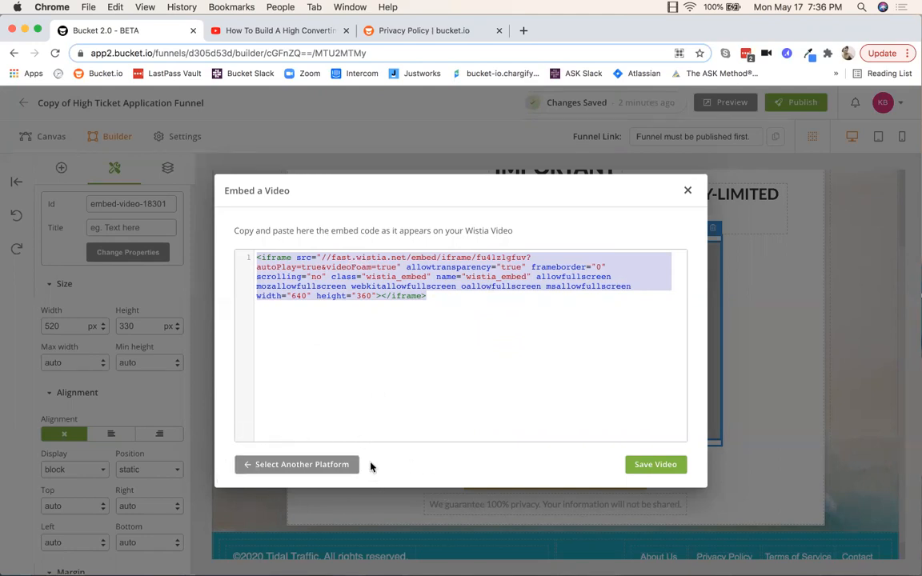
{"action": "left_click", "coordinate": [293, 466]}
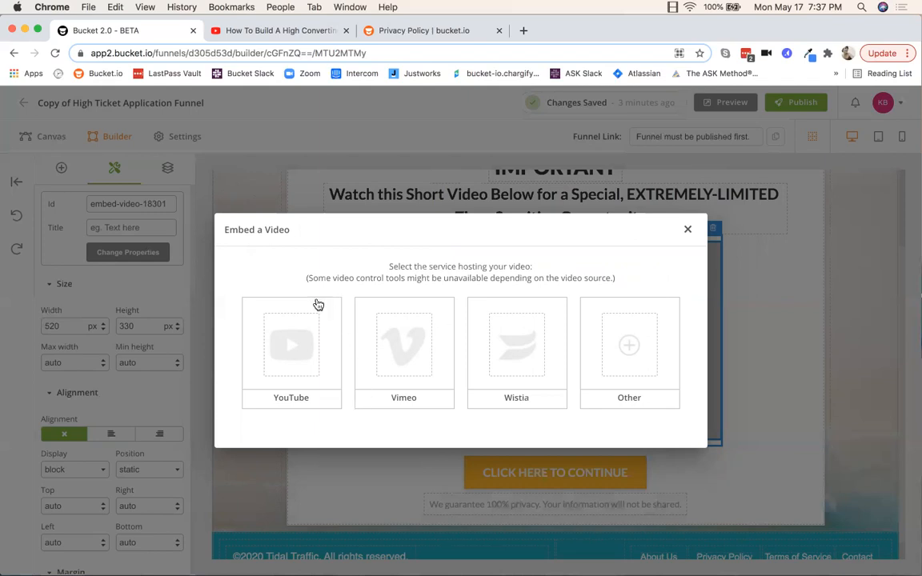
Step: Choose YouTube as the video host and clear the old video ID
{"action": "left_click", "coordinate": [289, 400]}
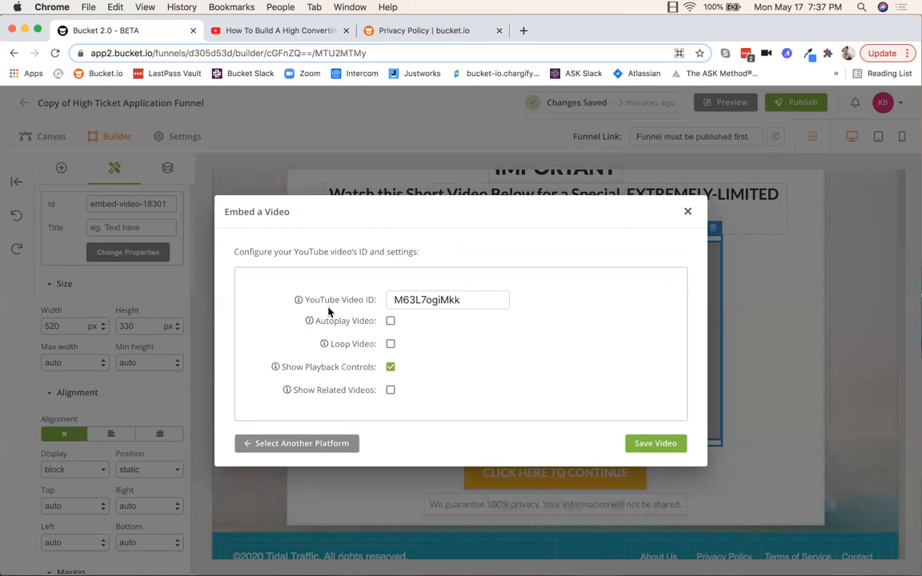
{"action": "left_click_drag", "start_coordinate": [462, 300], "coordinate": [358, 300]}
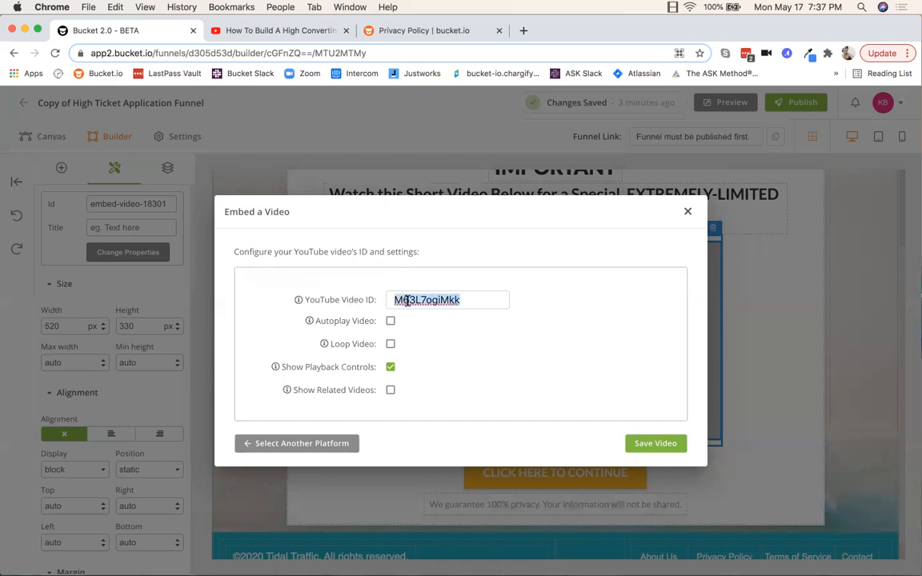
{"action": "key", "text": "BackSpace"}
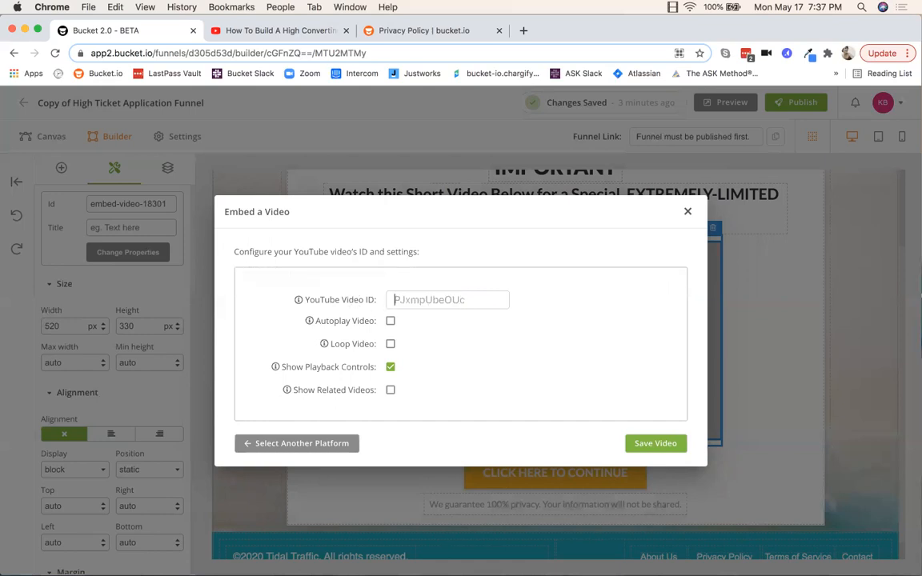
Step: Copy the tutorial video's ID from the YouTube tab's address bar and return to the builder
{"action": "left_click", "coordinate": [246, 32]}
{"action": "double_click", "coordinate": [259, 53]}
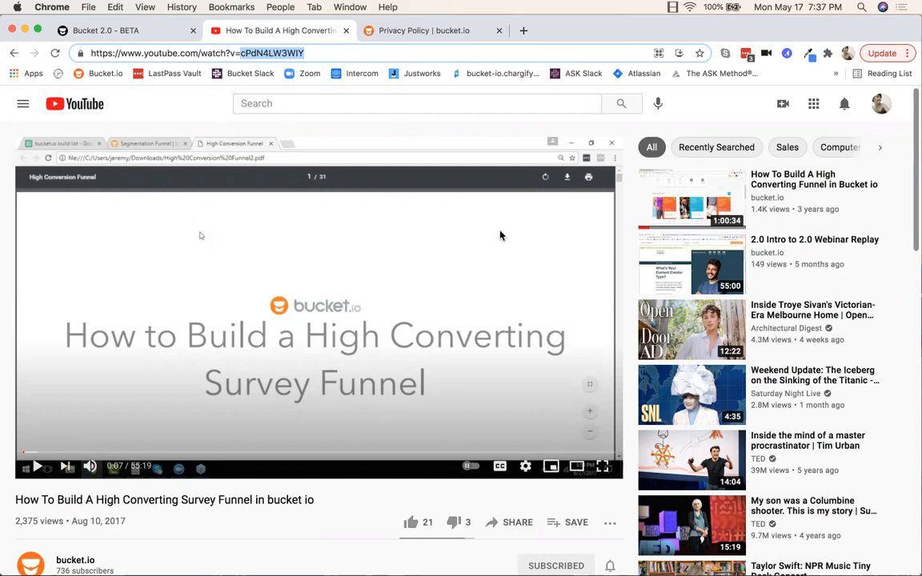
{"action": "right_click", "coordinate": [272, 53]}
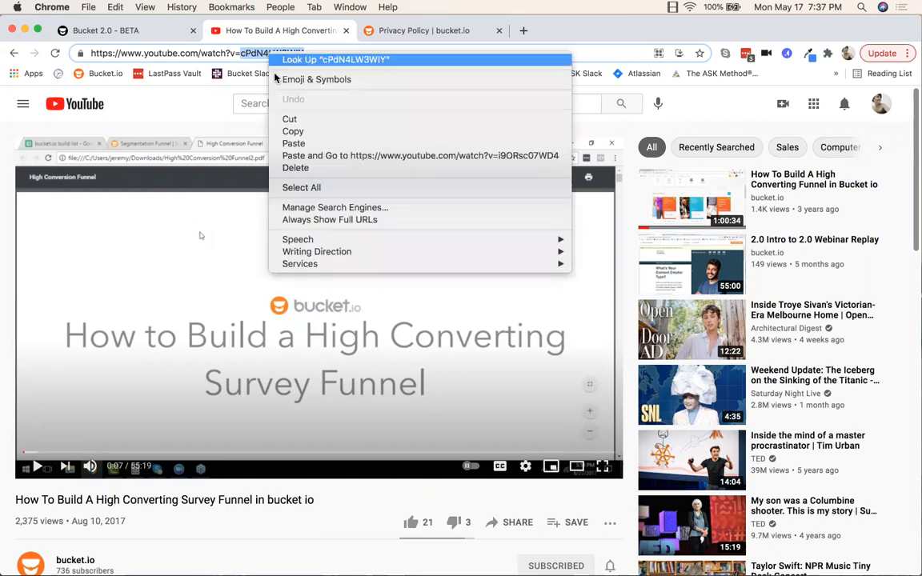
{"action": "left_click", "coordinate": [292, 130]}
{"action": "left_click", "coordinate": [151, 34]}
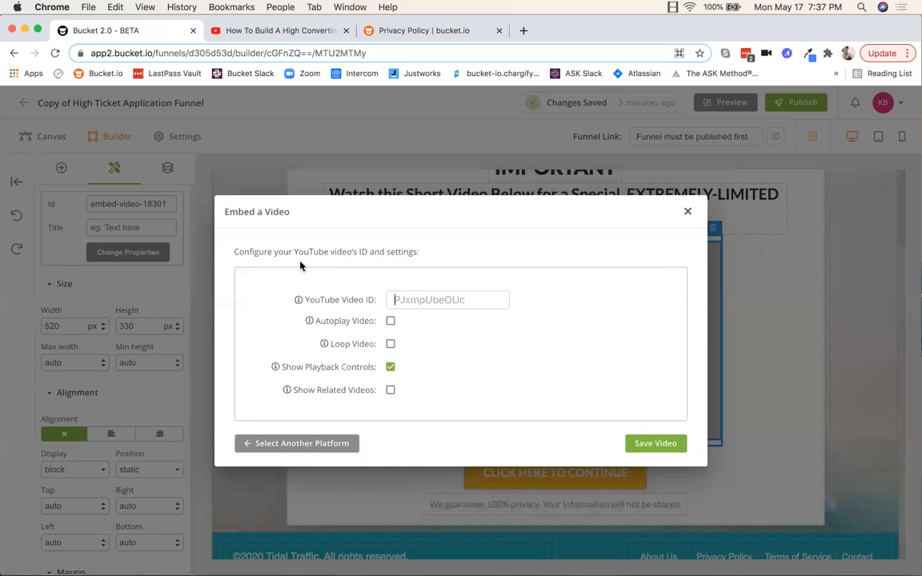
Step: Paste video ID cPdN4LW3WIY, enable Autoplay Video, and save the YouTube embed
{"action": "right_click", "coordinate": [403, 301]}
{"action": "left_click", "coordinate": [428, 388]}
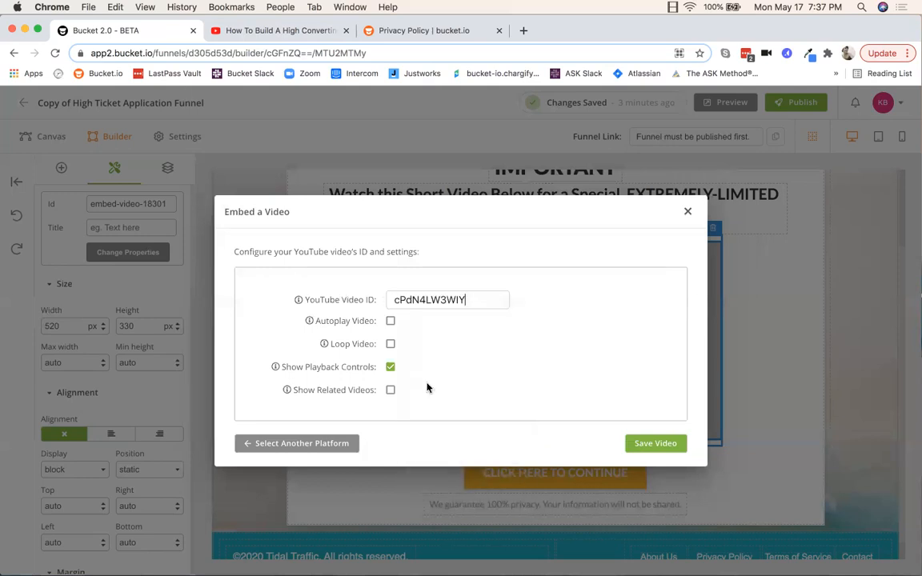
{"action": "left_click", "coordinate": [390, 321]}
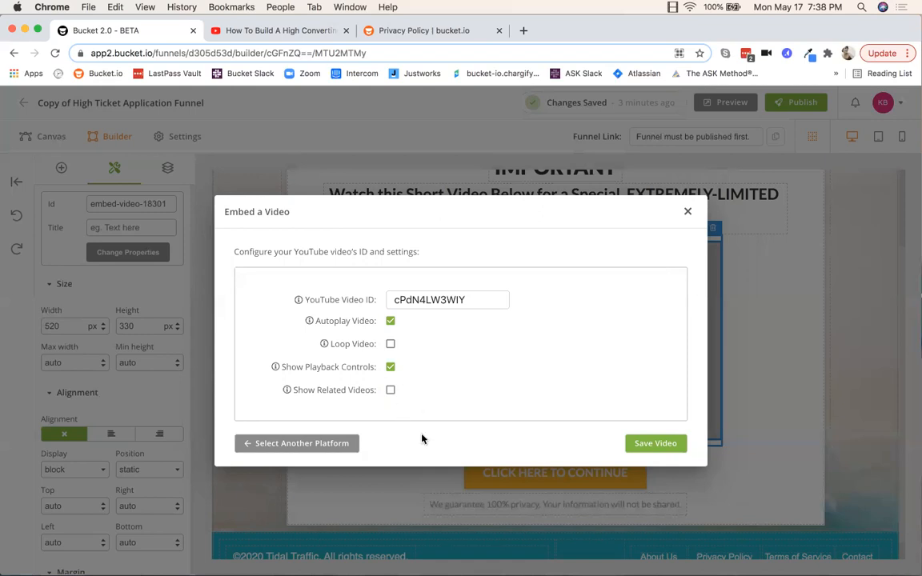
{"action": "left_click", "coordinate": [649, 445]}
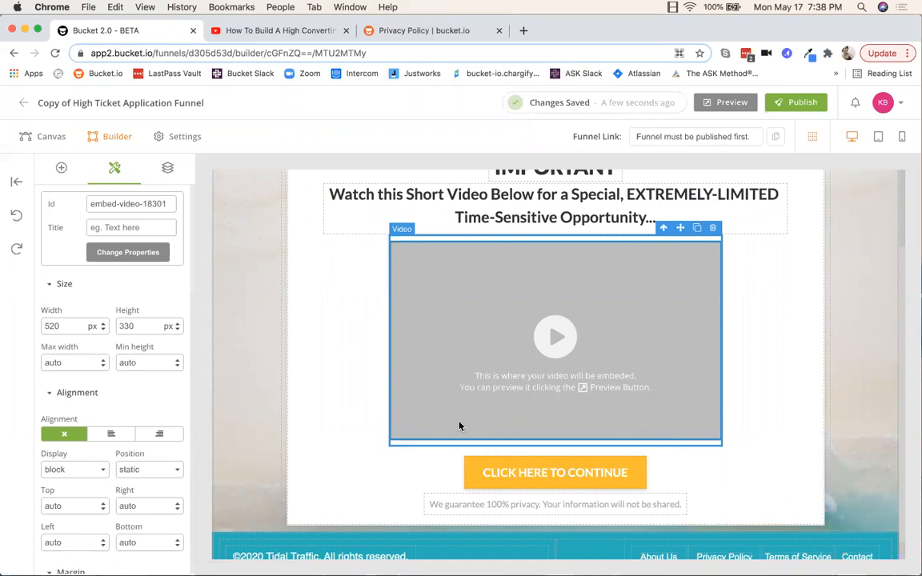
{"action": "scroll", "coordinate": [740, 416], "scroll_direction": "down", "scroll_amount": 1}
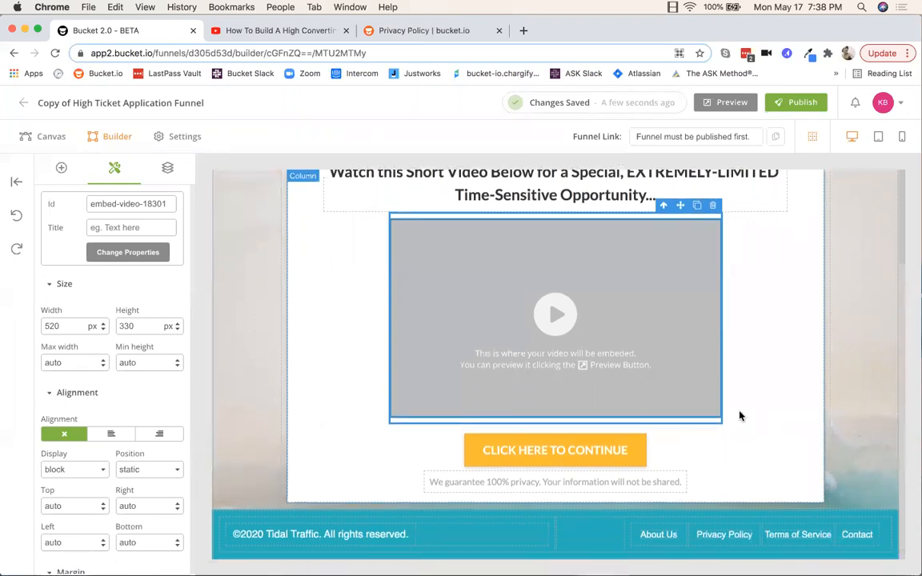
{"action": "left_click", "coordinate": [471, 457]}
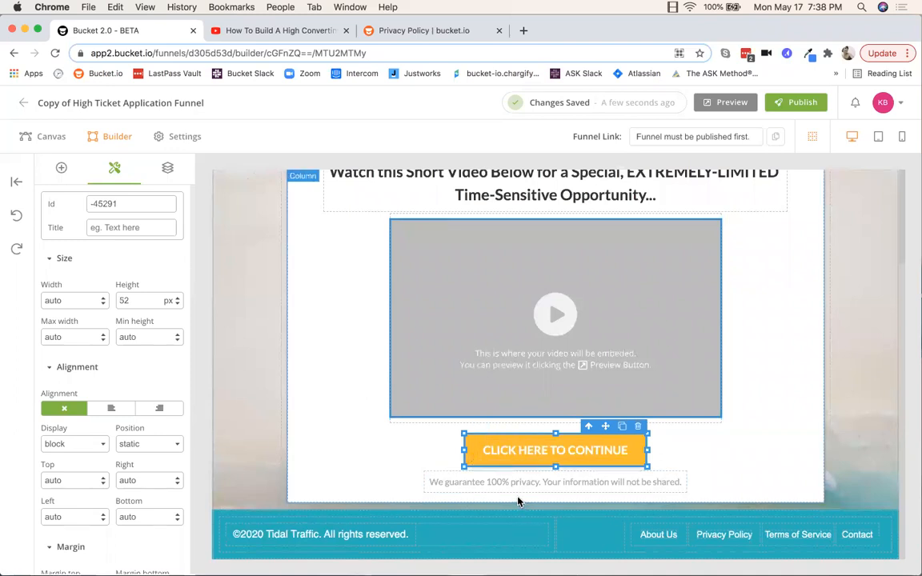
{"action": "left_click", "coordinate": [215, 559]}
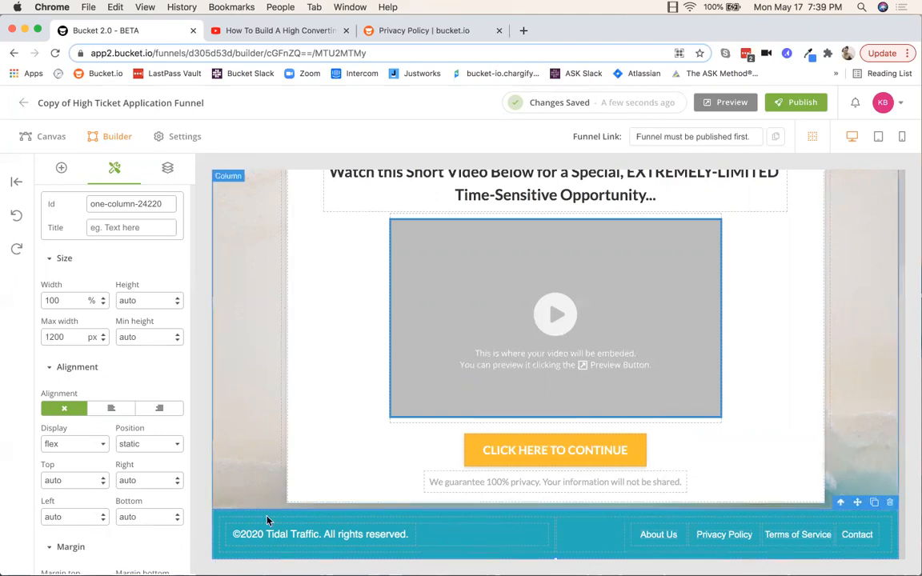
Step: Replace Tidal Traffic with bucket.io in the footer copyright text
{"action": "left_click", "coordinate": [289, 533]}
{"action": "double_click", "coordinate": [317, 534]}
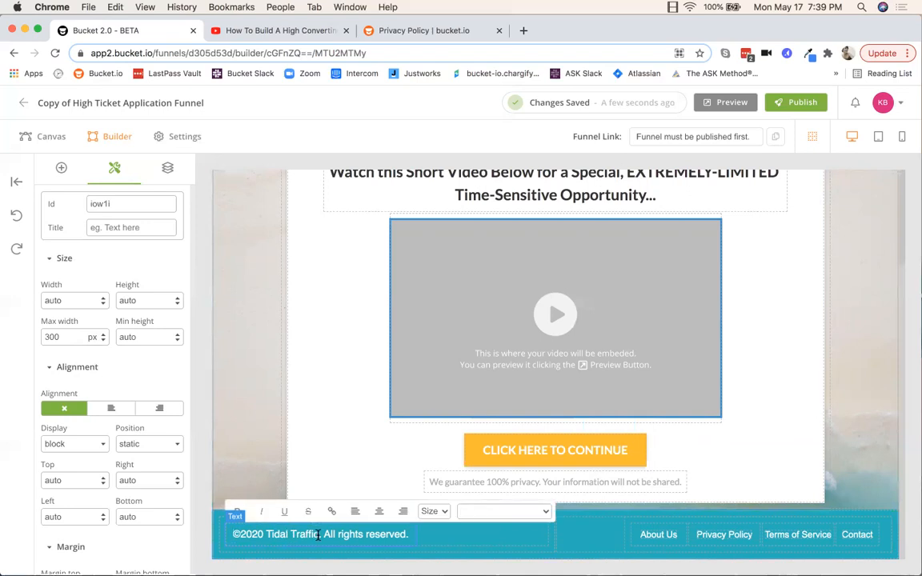
{"action": "key", "text": "BackSpace"}
{"action": "key", "text": "BackSpace"}
{"action": "key", "text": "BackSpace"}
{"action": "key", "text": "BackSpace"}
{"action": "key", "text": "BackSpace"}
{"action": "key", "text": "BackSpace"}
{"action": "key", "text": "BackSpace"}
{"action": "key", "text": "BackSpace"}
{"action": "key", "text": "BackSpace"}
{"action": "key", "text": "BackSpace"}
{"action": "key", "text": "BackSpace"}
{"action": "key", "text": "BackSpace"}
{"action": "key", "text": "BackSpace"}
{"action": "type", "text": "bucket.io"}
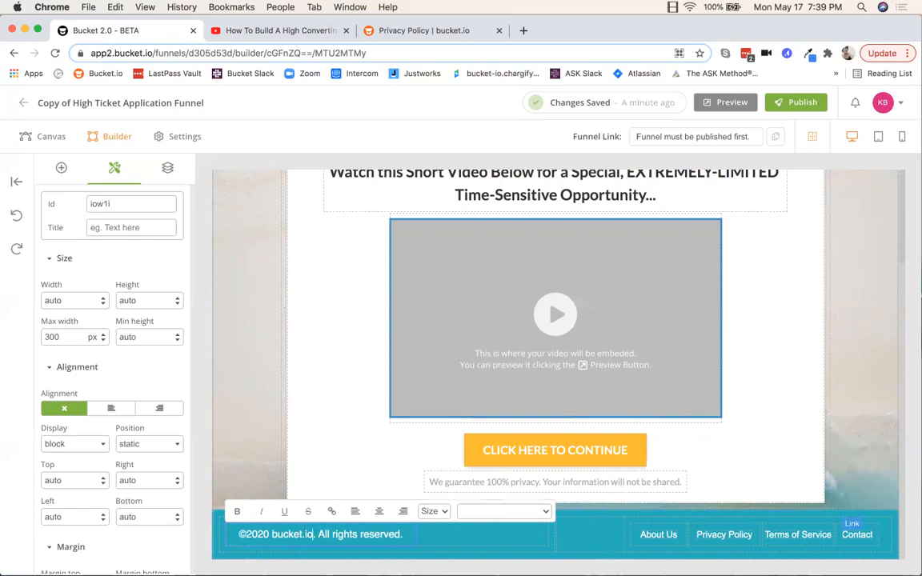
{"action": "left_click", "coordinate": [658, 535]}
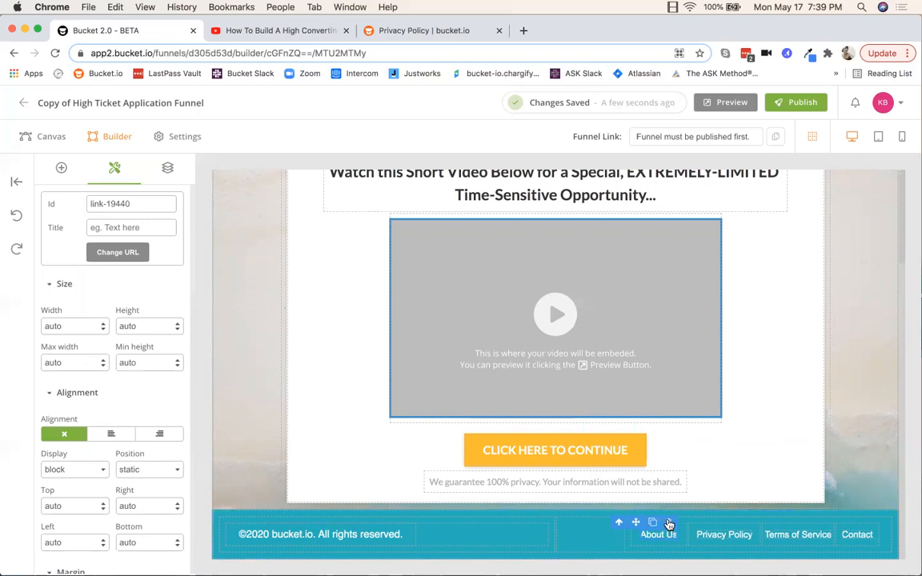
{"action": "left_click", "coordinate": [669, 523]}
{"action": "left_click", "coordinate": [17, 217]}
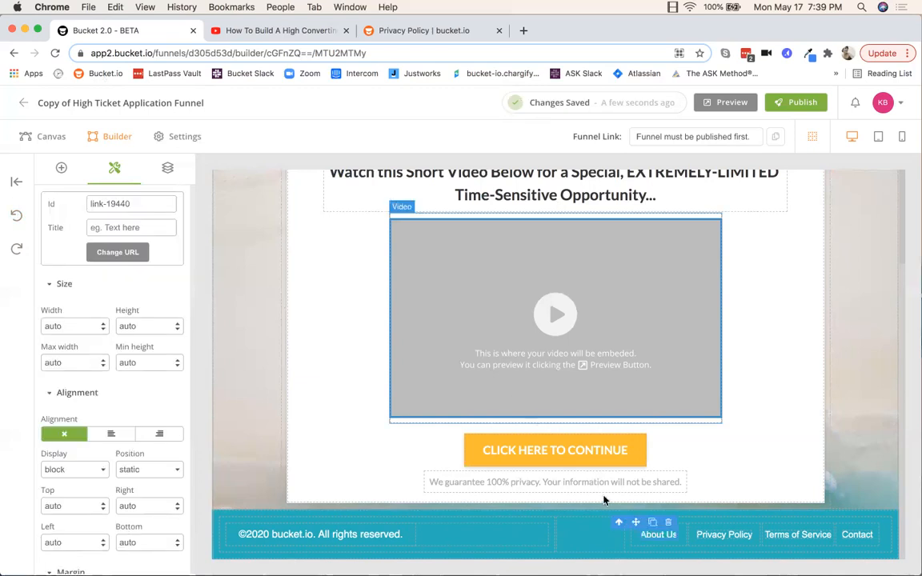
{"action": "left_click", "coordinate": [670, 524]}
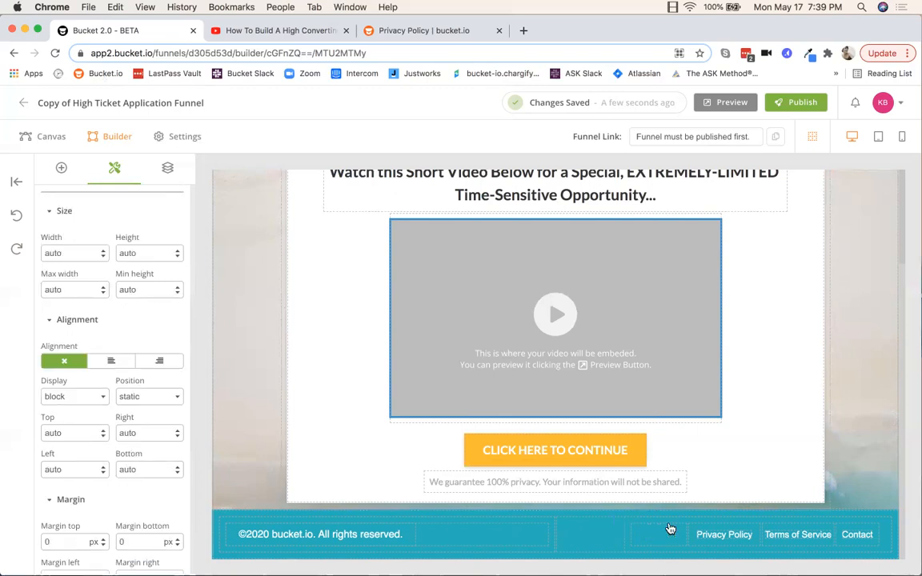
{"action": "left_click", "coordinate": [18, 218]}
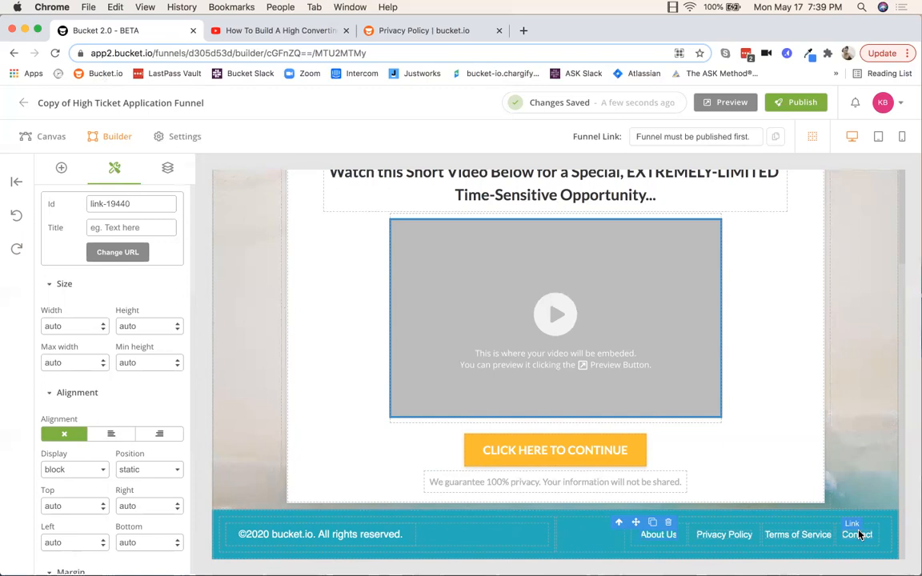
Step: Title the footer privacy link 'Privacy Policy' and bring up its Change URL options
{"action": "left_click", "coordinate": [718, 538]}
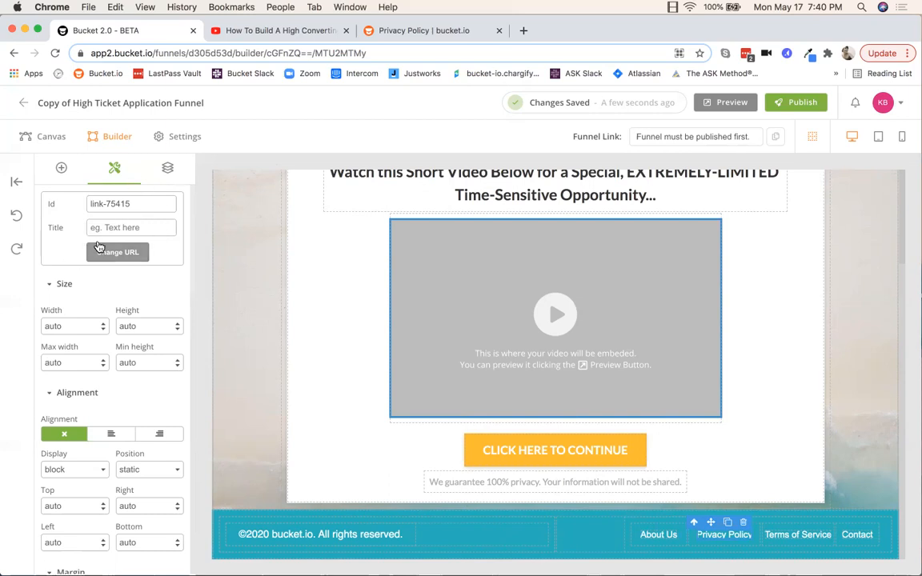
{"action": "left_click", "coordinate": [104, 228]}
{"action": "type", "text": "Privacy"}
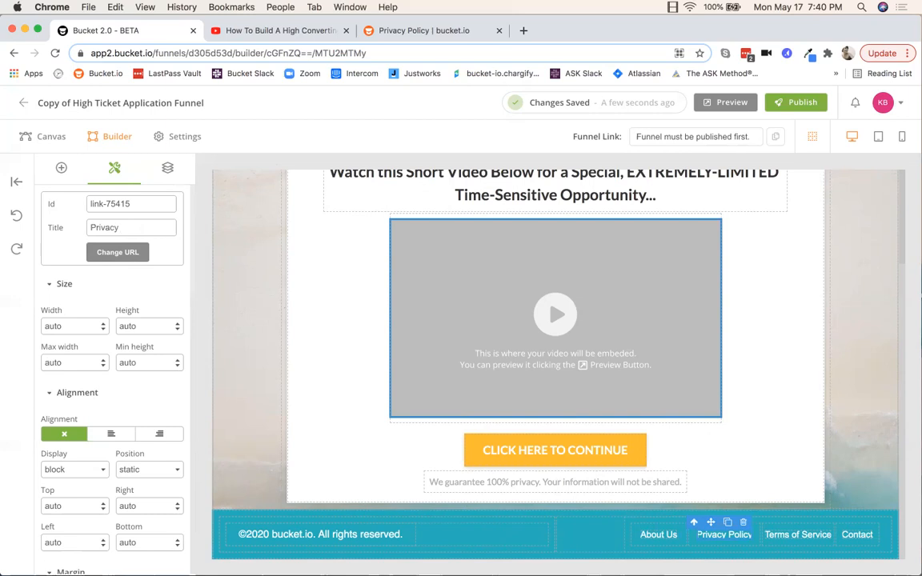
{"action": "type", "text": " Policy"}
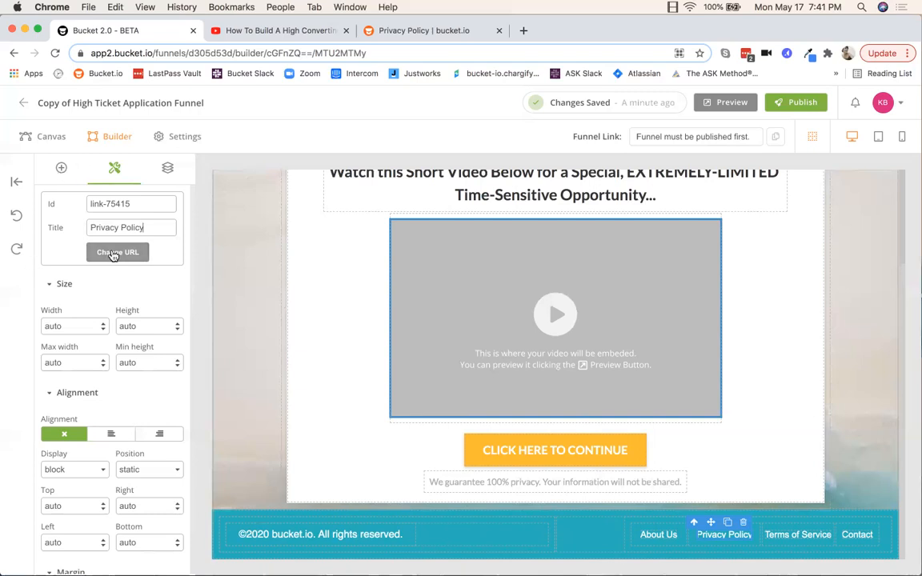
{"action": "left_click", "coordinate": [117, 252]}
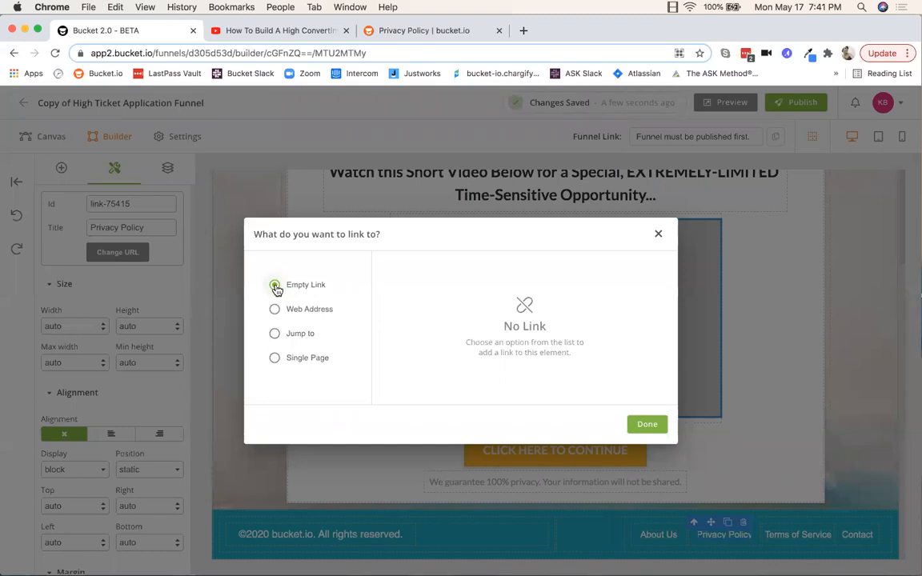
{"action": "left_click", "coordinate": [274, 310]}
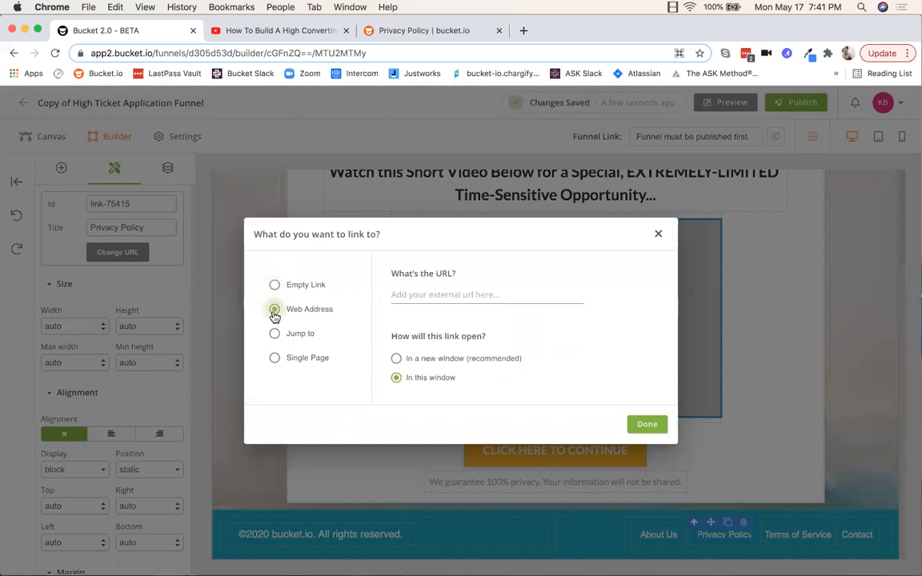
{"action": "left_click", "coordinate": [414, 36]}
{"action": "left_click", "coordinate": [179, 51]}
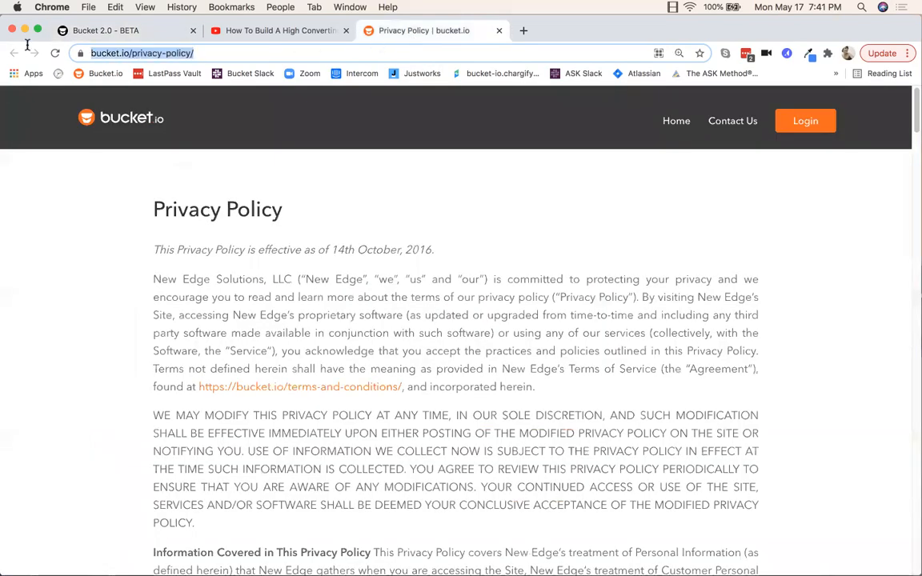
{"action": "right_click", "coordinate": [113, 56]}
{"action": "left_click", "coordinate": [136, 130]}
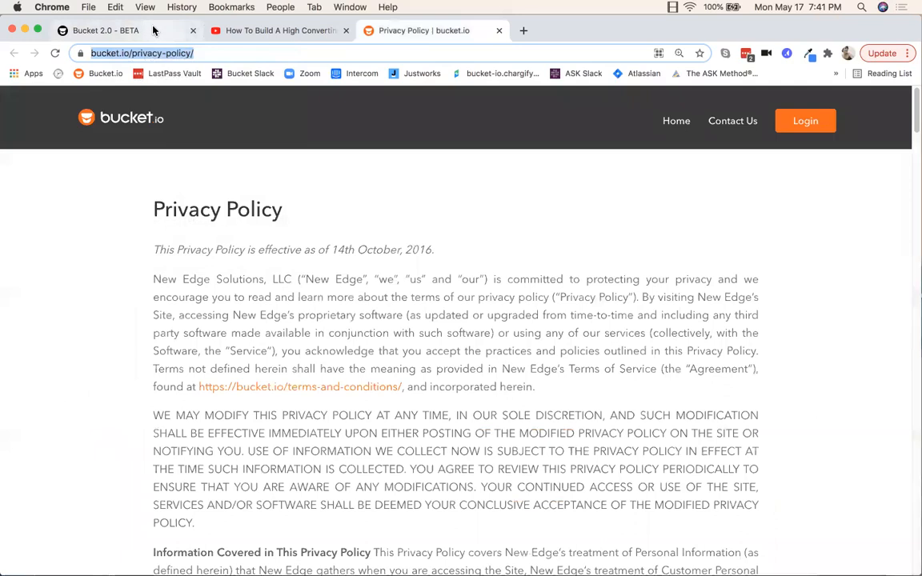
{"action": "left_click", "coordinate": [128, 30]}
{"action": "right_click", "coordinate": [398, 294]}
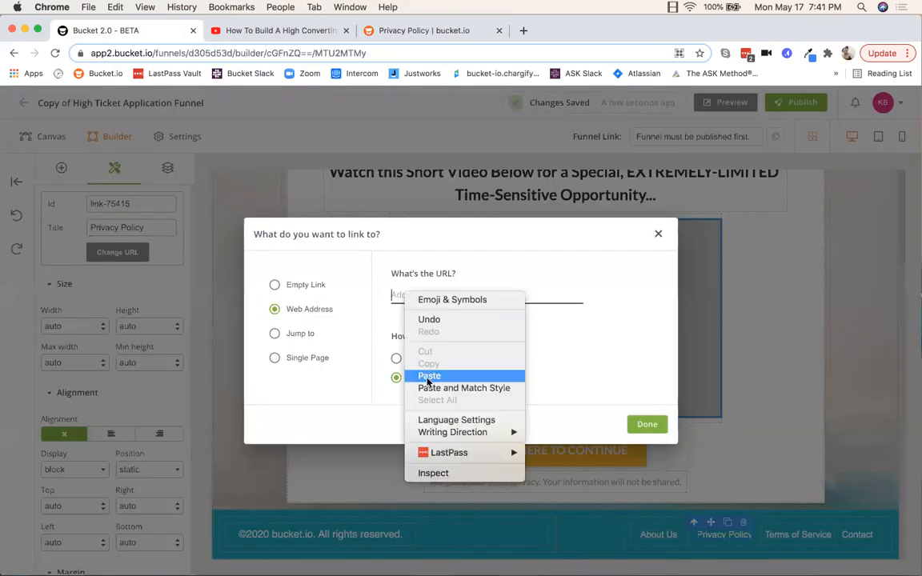
{"action": "left_click", "coordinate": [426, 374]}
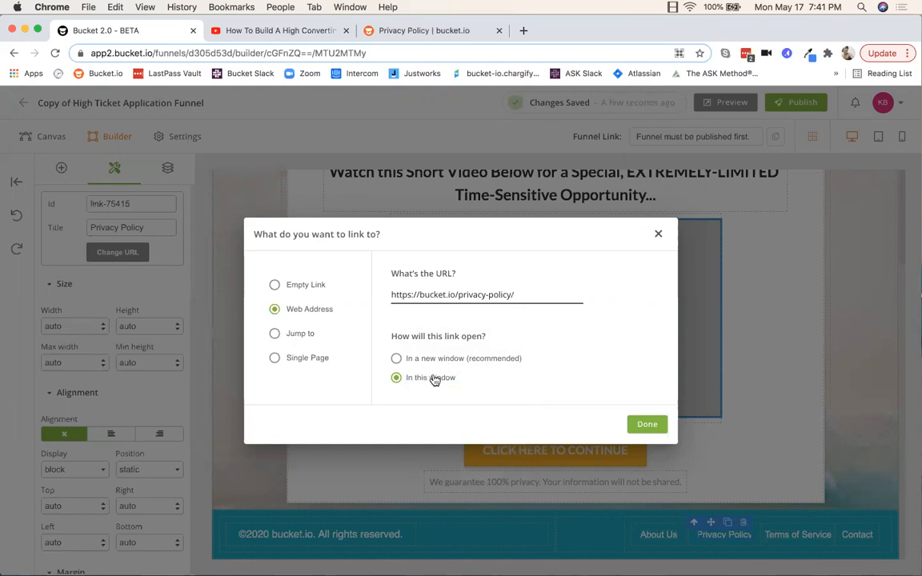
Step: Make the link open in a new window, keep the web address, and confirm with Done
{"action": "left_click", "coordinate": [396, 359]}
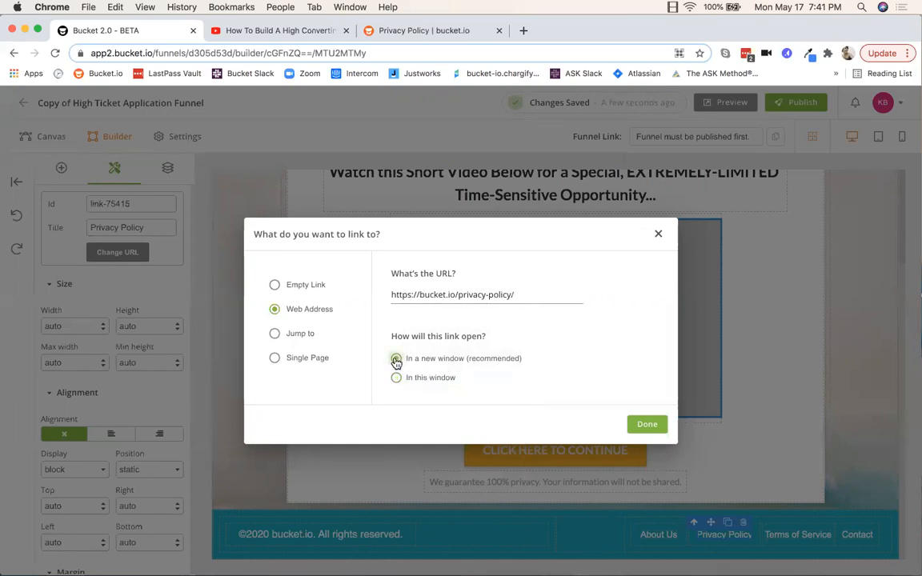
{"action": "left_click", "coordinate": [275, 360]}
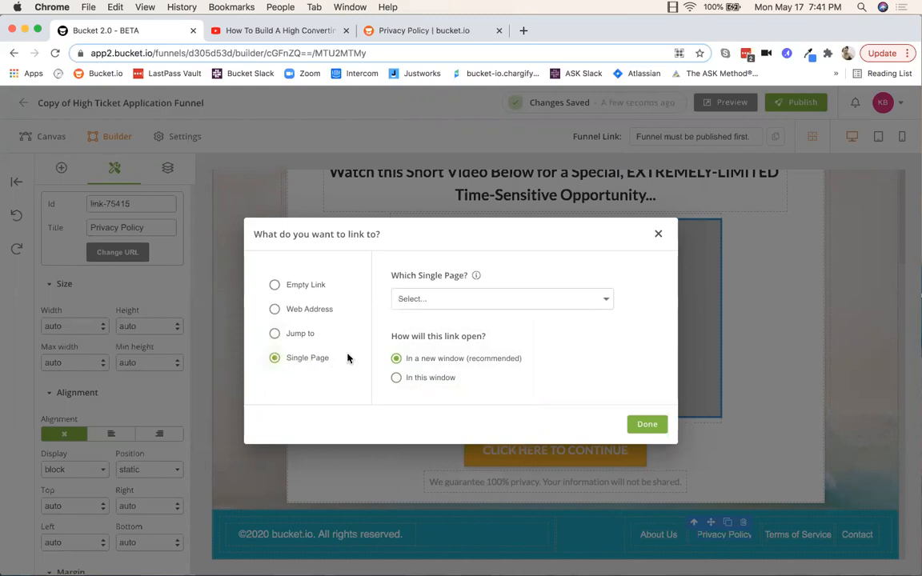
{"action": "left_click", "coordinate": [605, 299]}
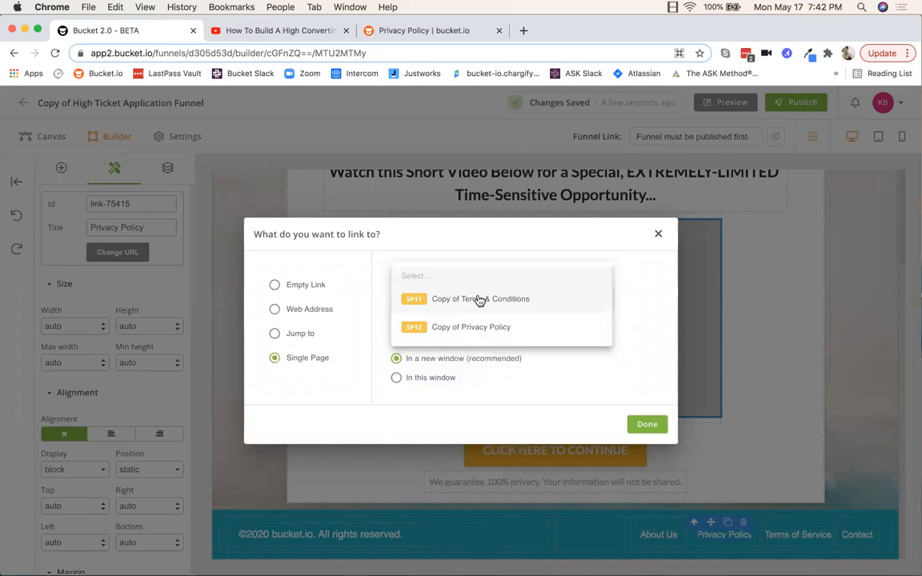
{"action": "left_click", "coordinate": [512, 242]}
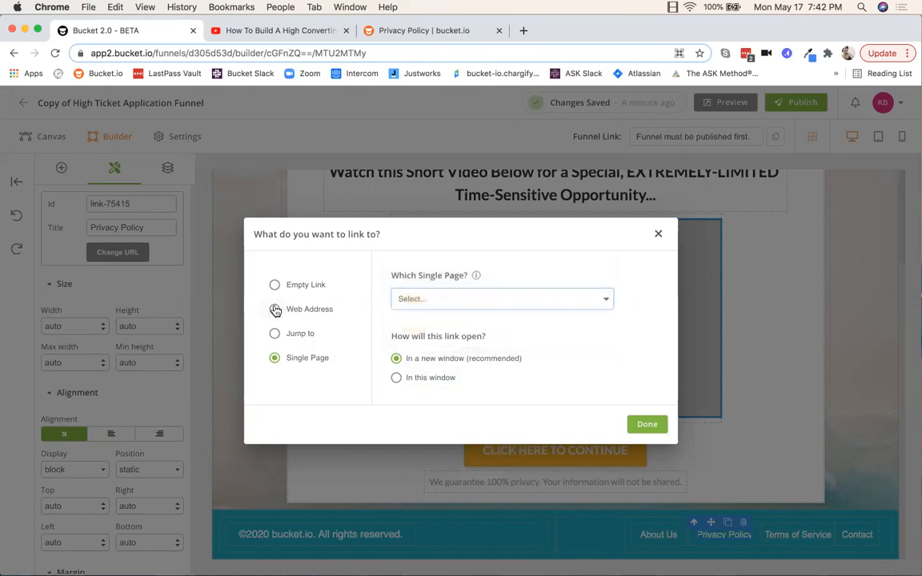
{"action": "left_click", "coordinate": [275, 310]}
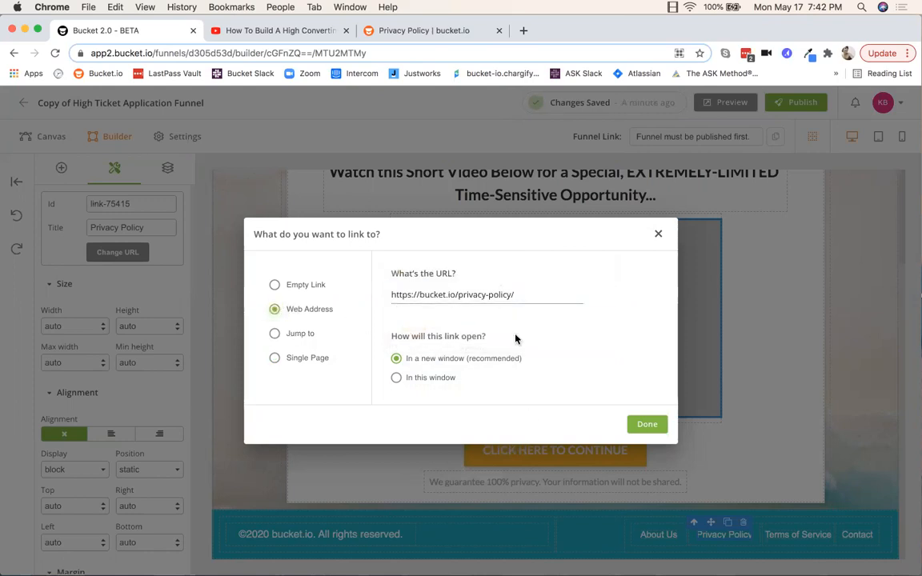
{"action": "left_click", "coordinate": [648, 426]}
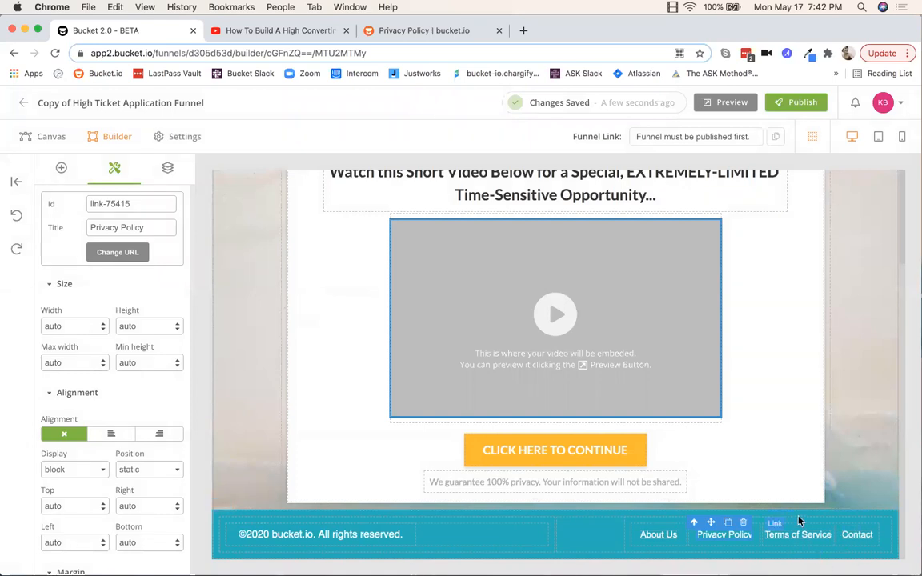
Step: Delete the About Us link from the footer
{"action": "left_click", "coordinate": [787, 537]}
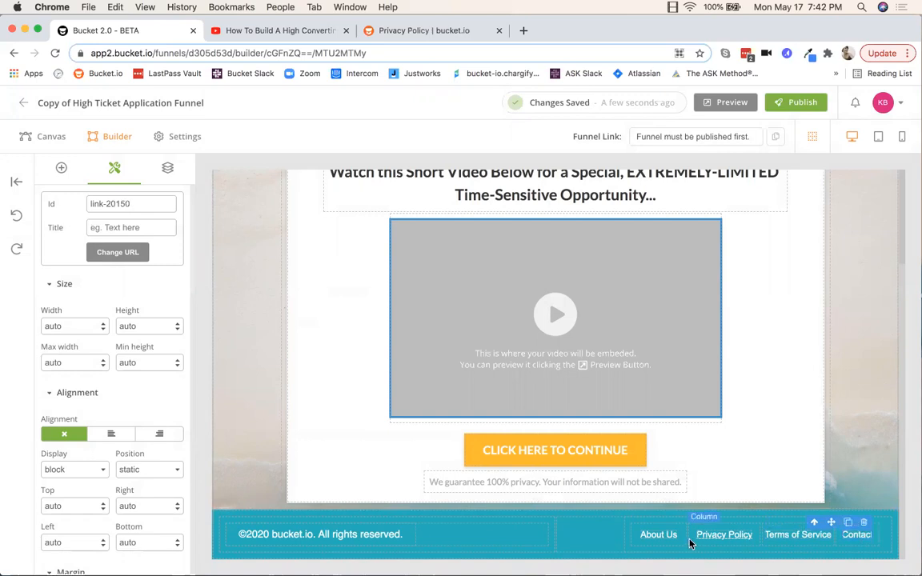
{"action": "left_click", "coordinate": [669, 523]}
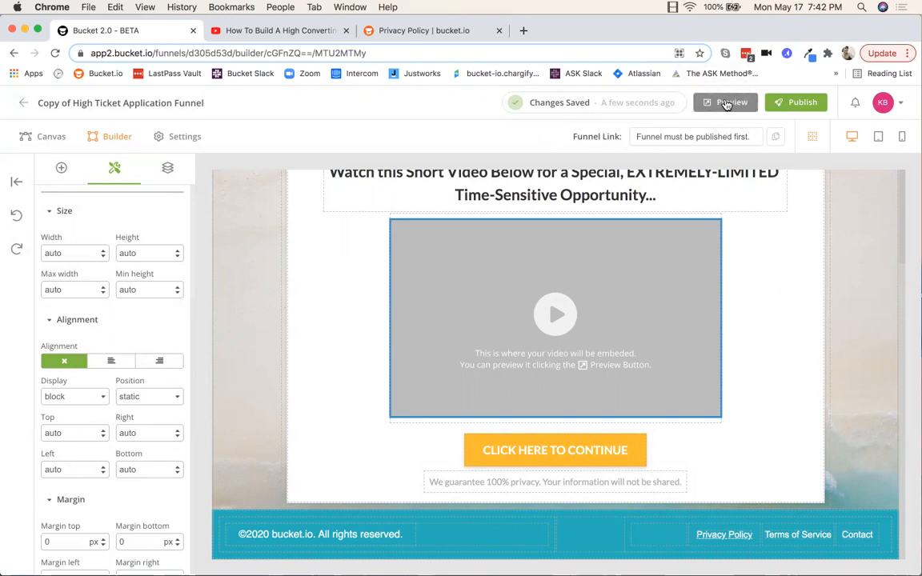
{"action": "left_click", "coordinate": [726, 104]}
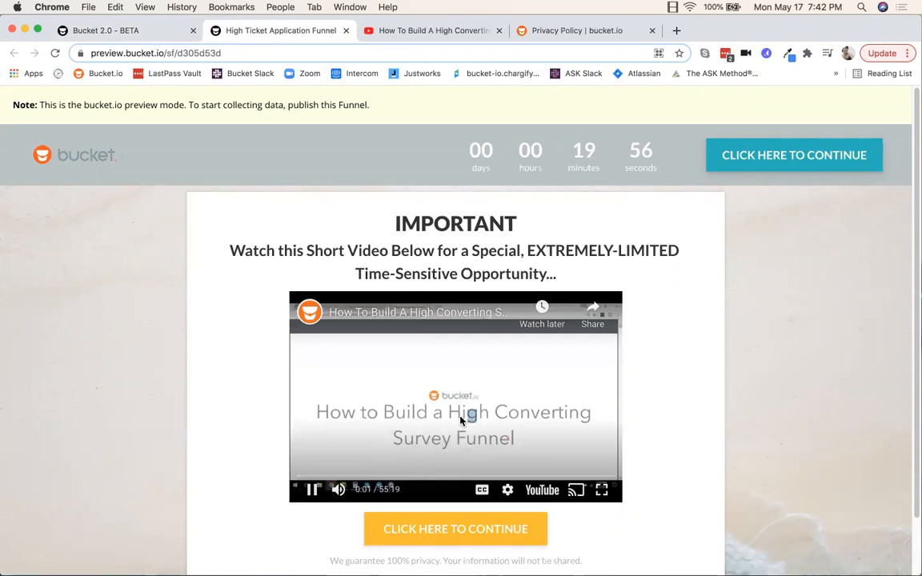
{"action": "scroll", "coordinate": [461, 420], "scroll_direction": "down", "scroll_amount": 2}
{"action": "scroll", "coordinate": [319, 156], "scroll_direction": "up", "scroll_amount": 2}
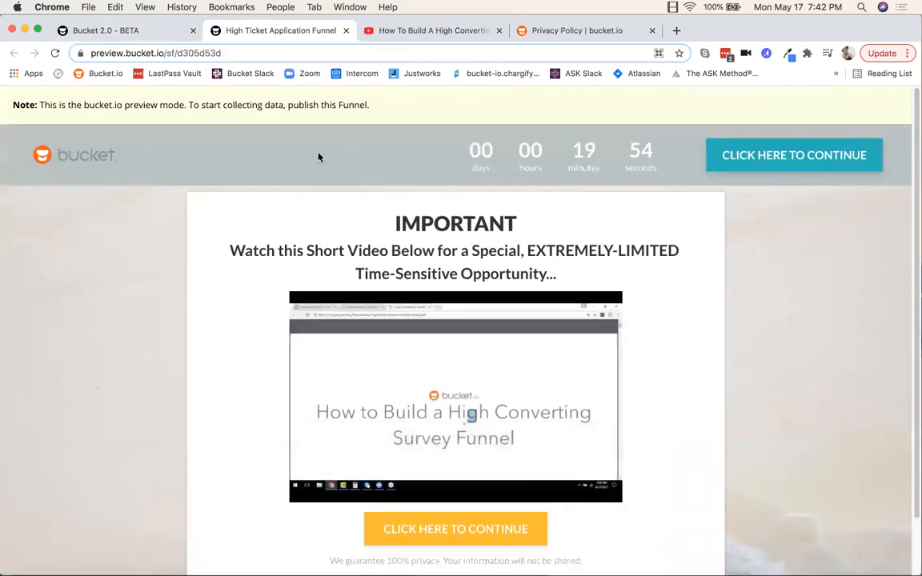
{"action": "left_click", "coordinate": [346, 30]}
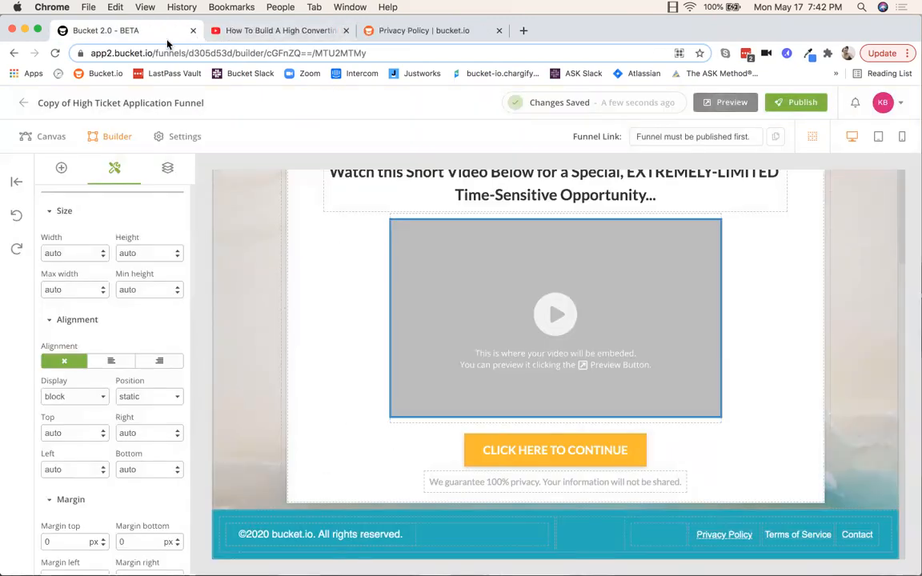
{"action": "scroll", "coordinate": [584, 308], "scroll_direction": "up", "scroll_amount": 3}
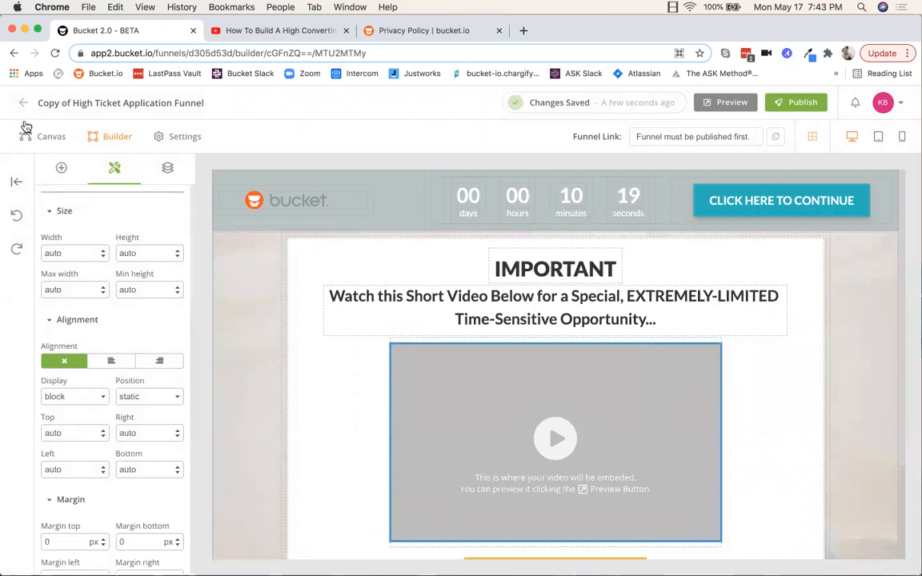
Step: In the Canvas flow view, locate the Lead Capture node and open it for editing
{"action": "left_click", "coordinate": [46, 139]}
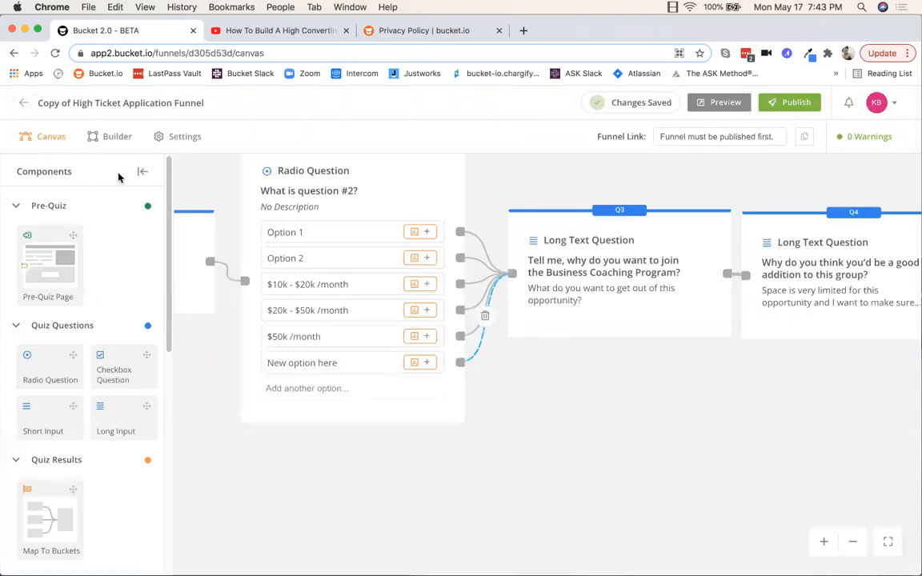
{"action": "left_click", "coordinate": [144, 175]}
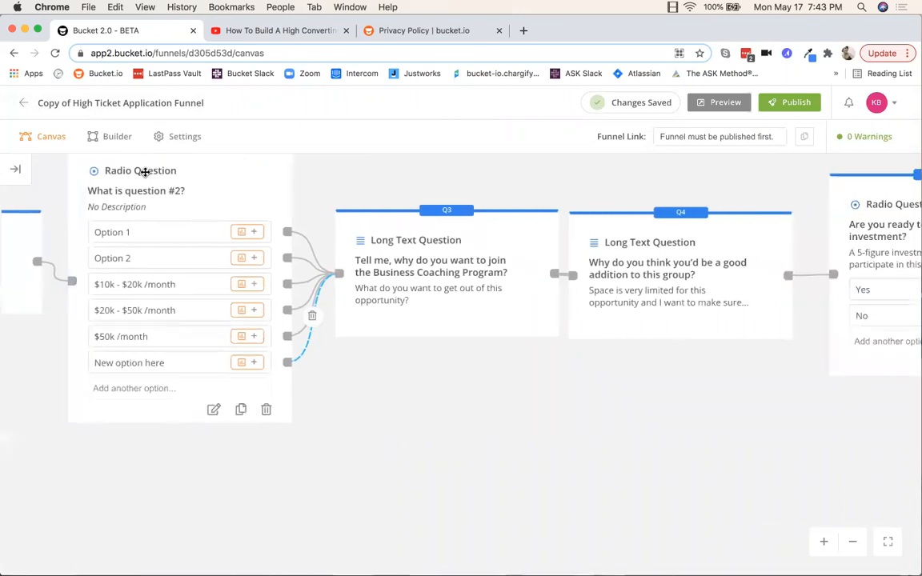
{"action": "left_click", "coordinate": [885, 544]}
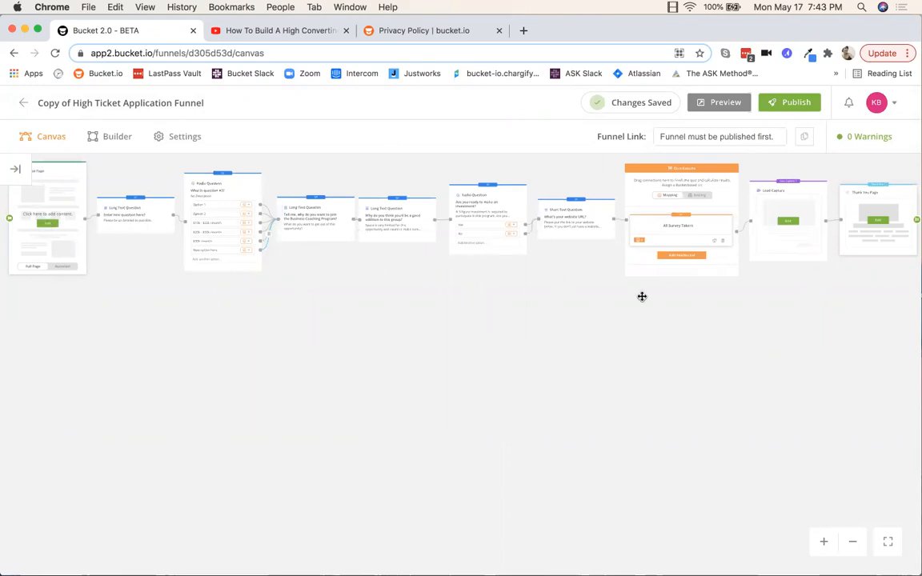
{"action": "left_click_drag", "start_coordinate": [736, 373], "coordinate": [520, 396]}
{"action": "scroll", "coordinate": [520, 396], "scroll_direction": "up", "scroll_amount": 5}
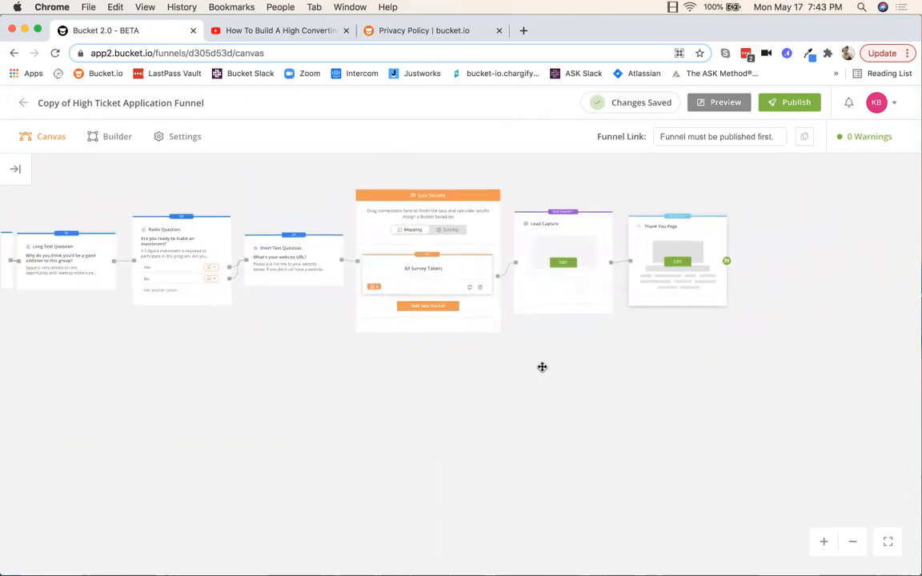
{"action": "left_click_drag", "start_coordinate": [573, 462], "coordinate": [603, 512]}
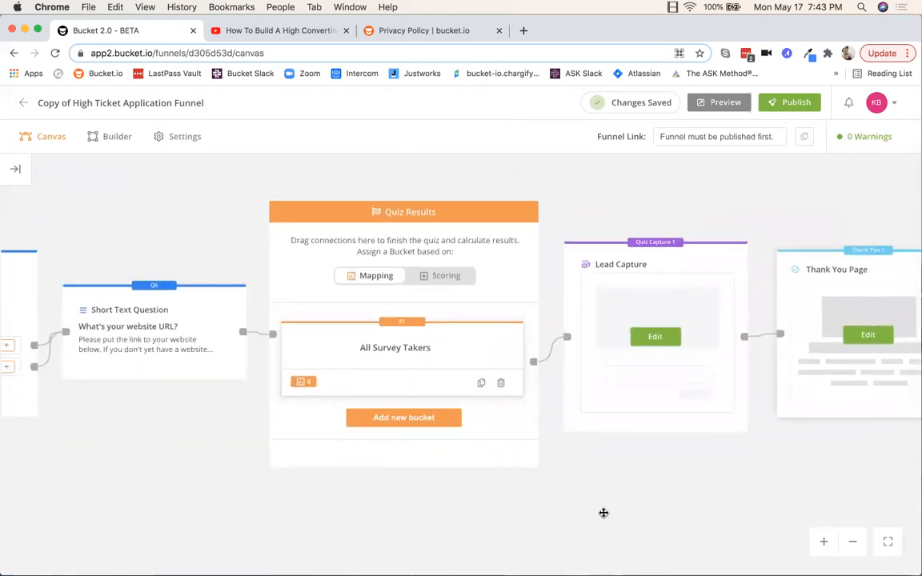
{"action": "mouse_move", "coordinate": [416, 349]}
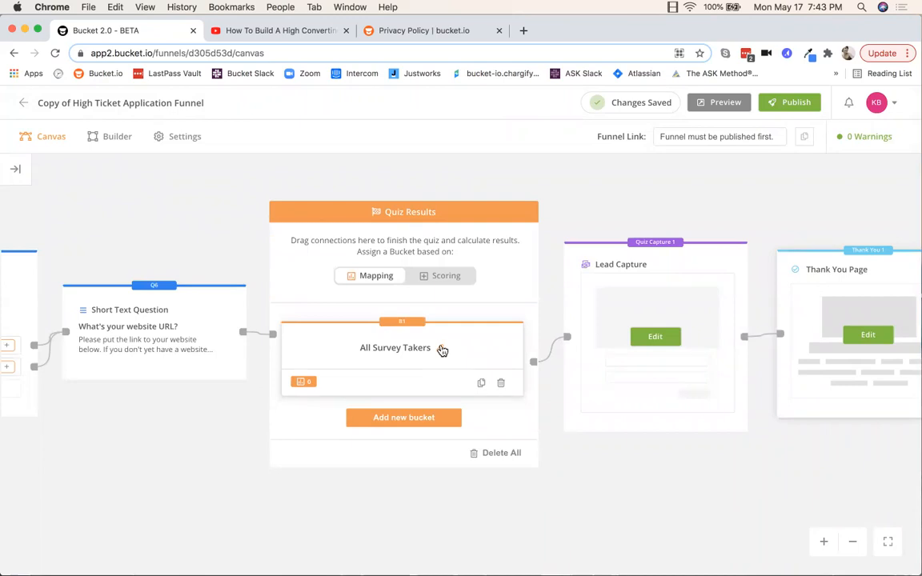
{"action": "left_click_drag", "start_coordinate": [726, 459], "coordinate": [570, 434]}
{"action": "scroll", "coordinate": [571, 435], "scroll_direction": "up", "scroll_amount": 2}
{"action": "scroll", "coordinate": [620, 476], "scroll_direction": "up", "scroll_amount": 2}
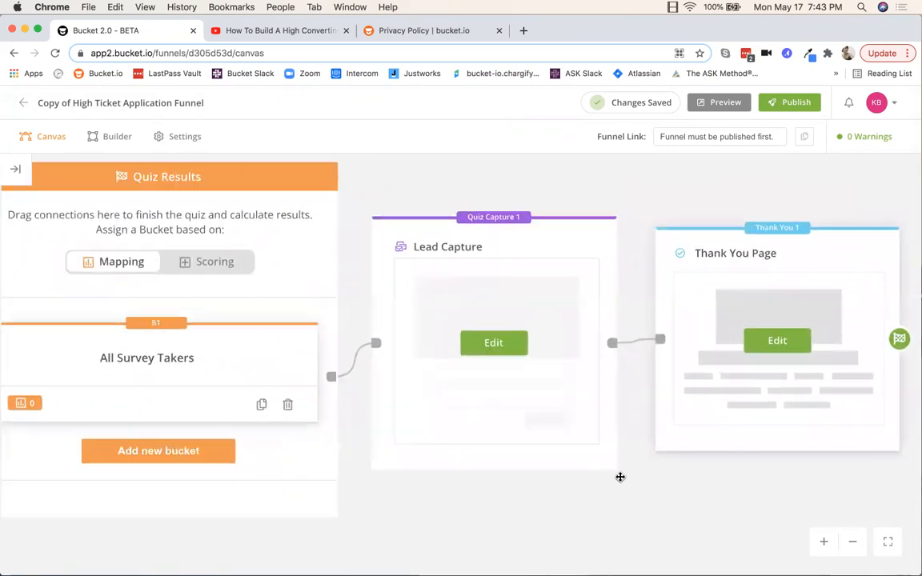
{"action": "left_click", "coordinate": [485, 336]}
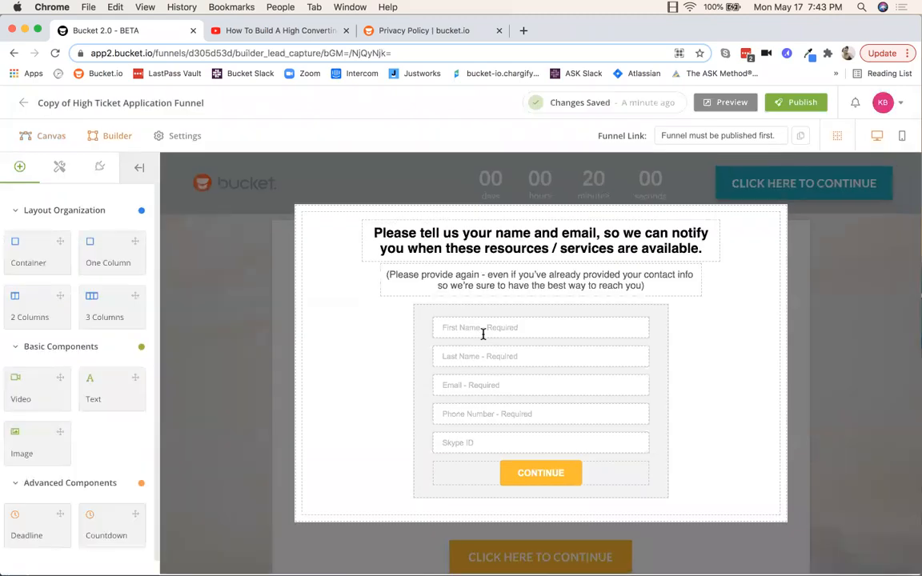
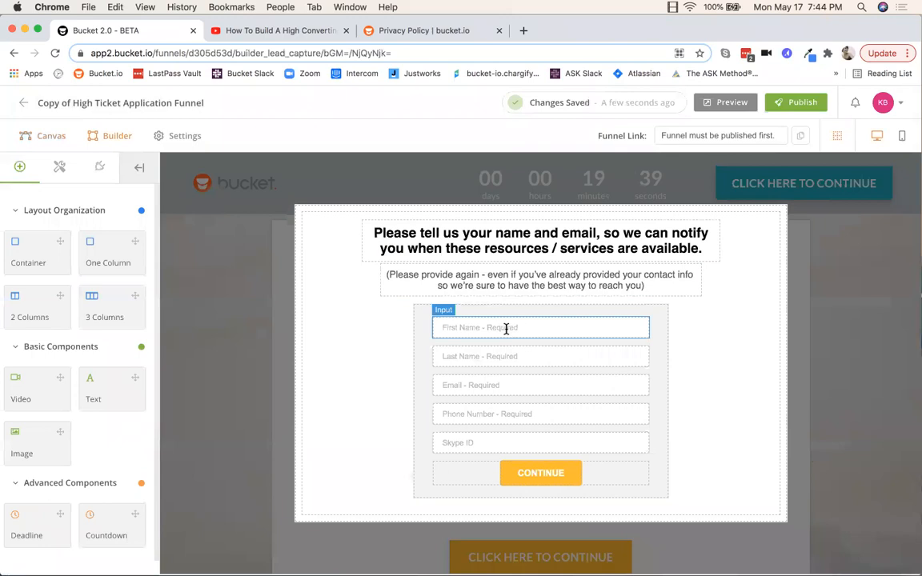
Step: Select the lead capture form's fields and container, ending on the CONTINUE button
{"action": "left_click", "coordinate": [506, 328]}
{"action": "left_click", "coordinate": [706, 333]}
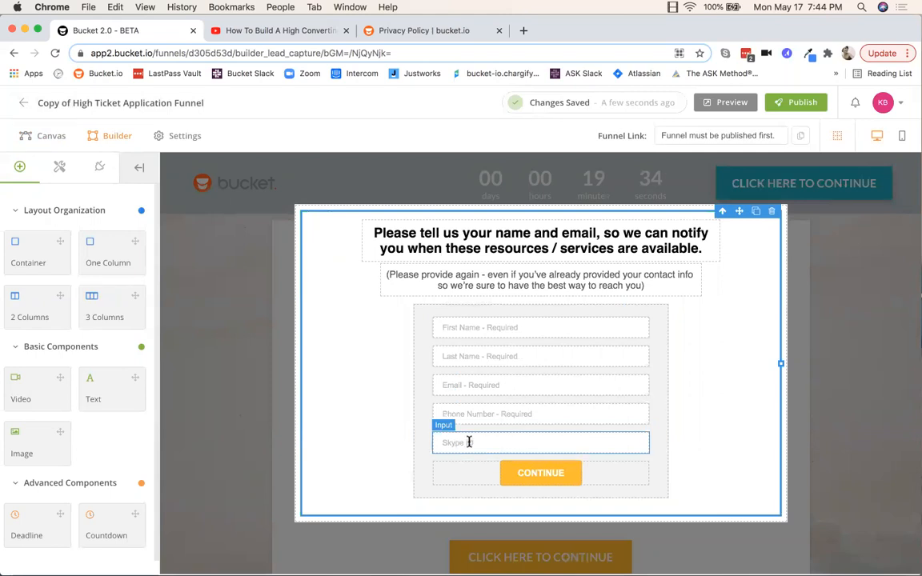
{"action": "left_click", "coordinate": [542, 414]}
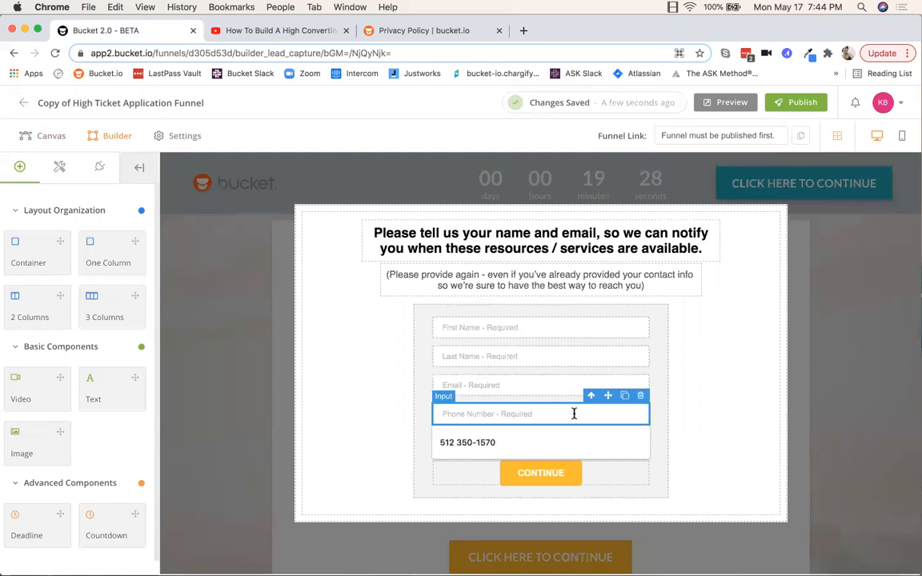
{"action": "left_click", "coordinate": [725, 397]}
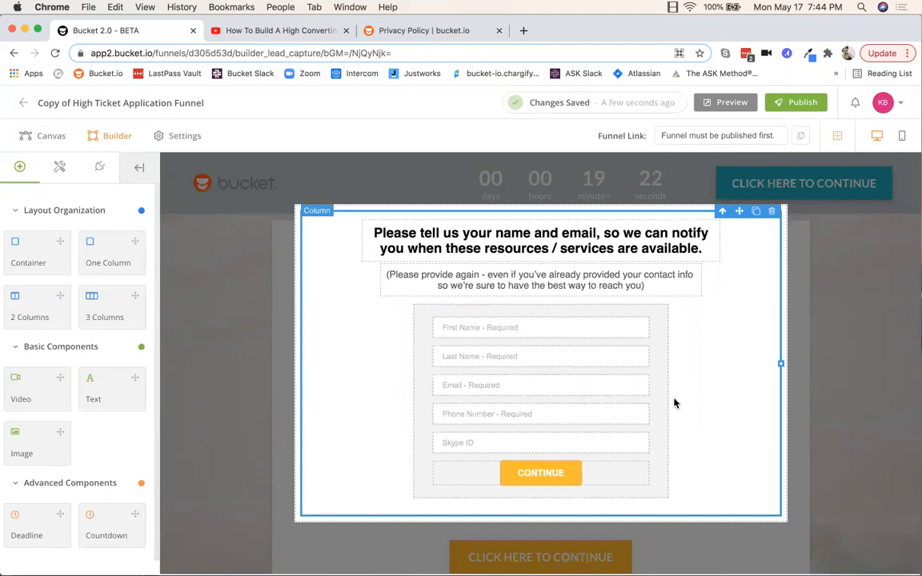
{"action": "left_click", "coordinate": [510, 481]}
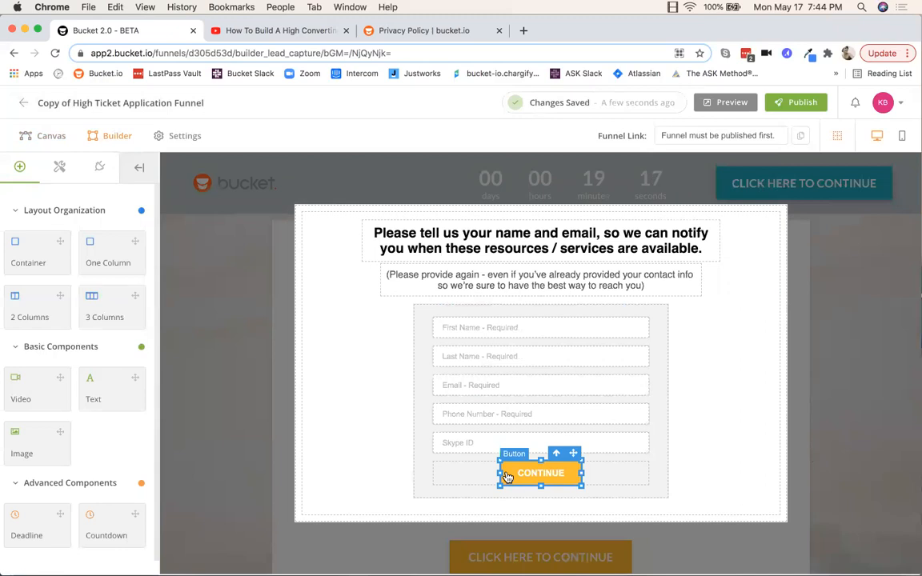
Step: Change the CONTINUE button's background colour from orange to blue #10adff
{"action": "left_click", "coordinate": [61, 168]}
{"action": "scroll", "coordinate": [104, 323], "scroll_direction": "down", "scroll_amount": 10}
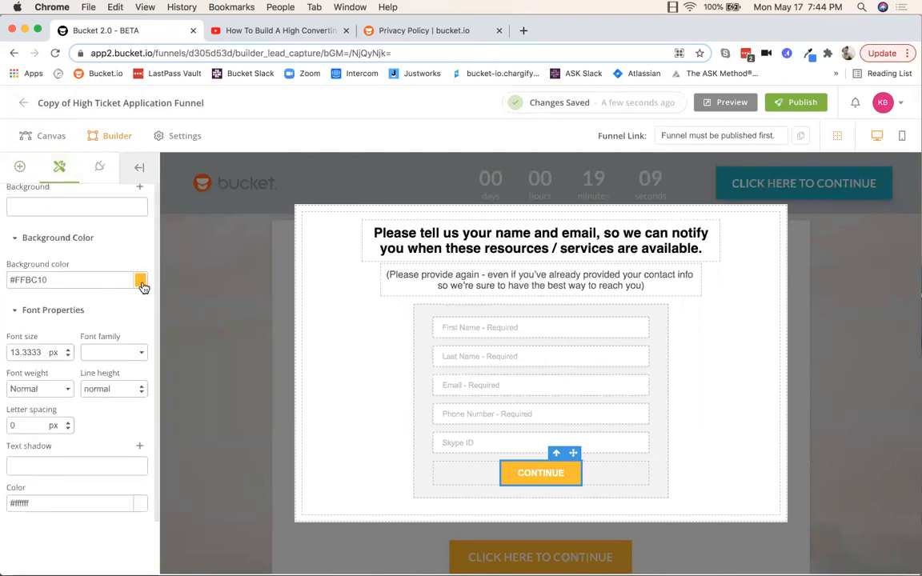
{"action": "left_click", "coordinate": [140, 282]}
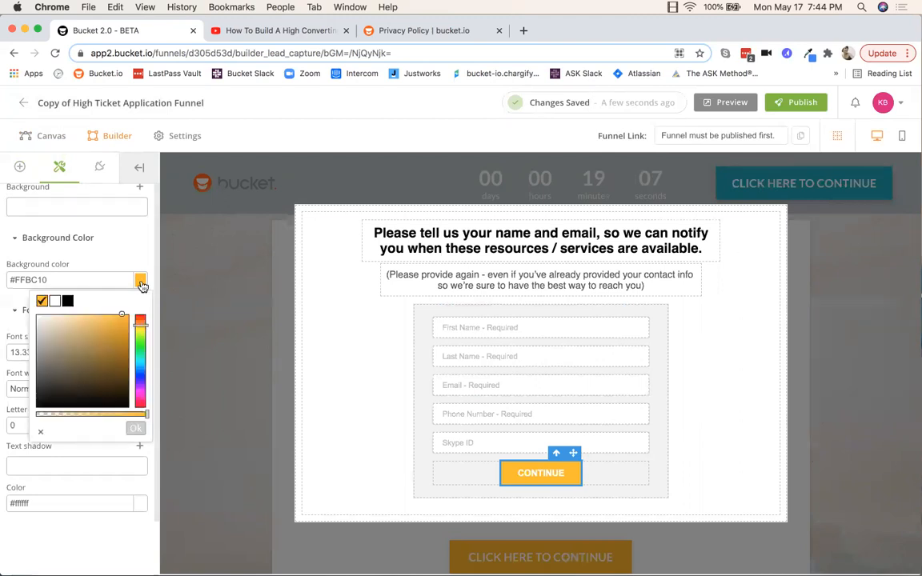
{"action": "left_click", "coordinate": [139, 366]}
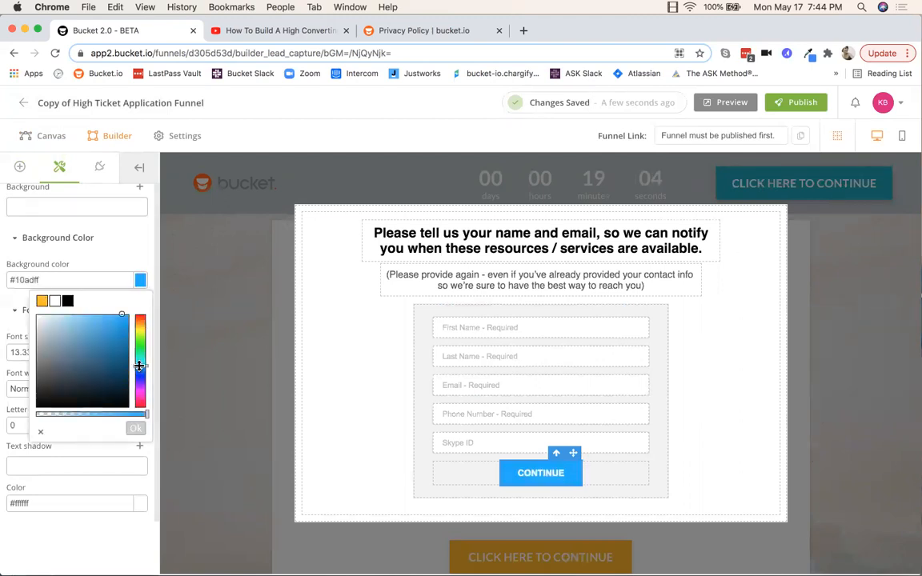
{"action": "left_click", "coordinate": [127, 237]}
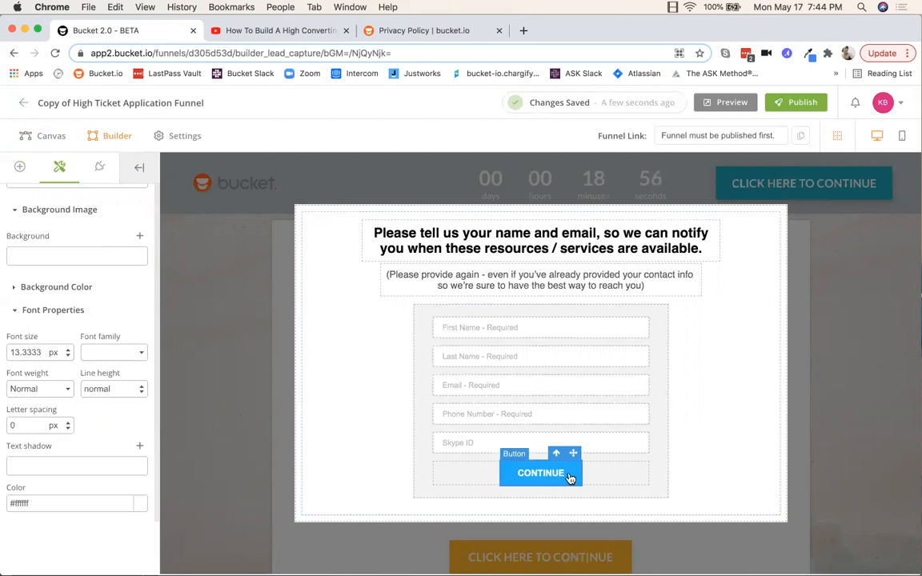
{"action": "left_click", "coordinate": [716, 441]}
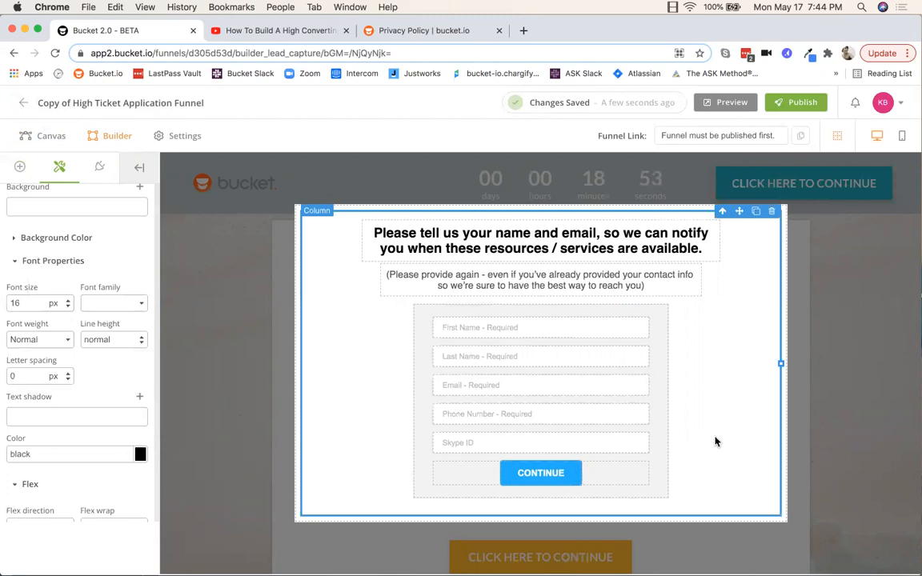
Step: In the Canvas flow view, pan to the Thank You Page node and open it for editing
{"action": "left_click", "coordinate": [50, 137]}
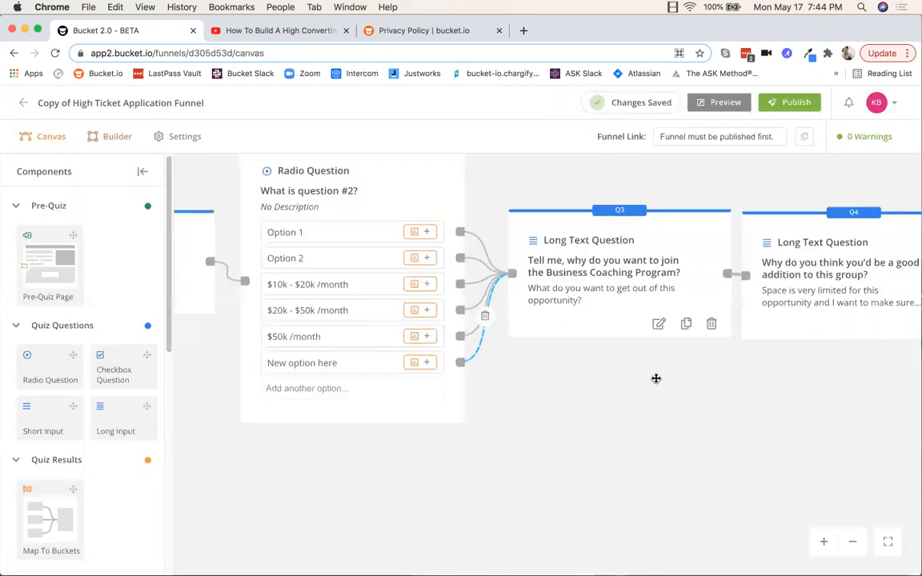
{"action": "left_click_drag", "start_coordinate": [757, 407], "coordinate": [286, 411]}
{"action": "left_click_drag", "start_coordinate": [706, 422], "coordinate": [371, 426]}
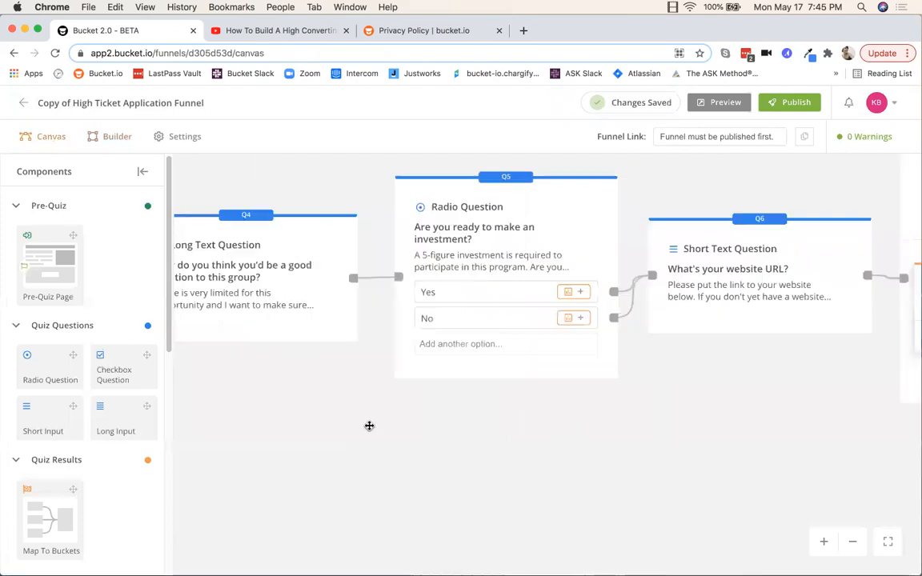
{"action": "left_click_drag", "start_coordinate": [771, 475], "coordinate": [362, 458]}
{"action": "left_click_drag", "start_coordinate": [751, 413], "coordinate": [519, 469]}
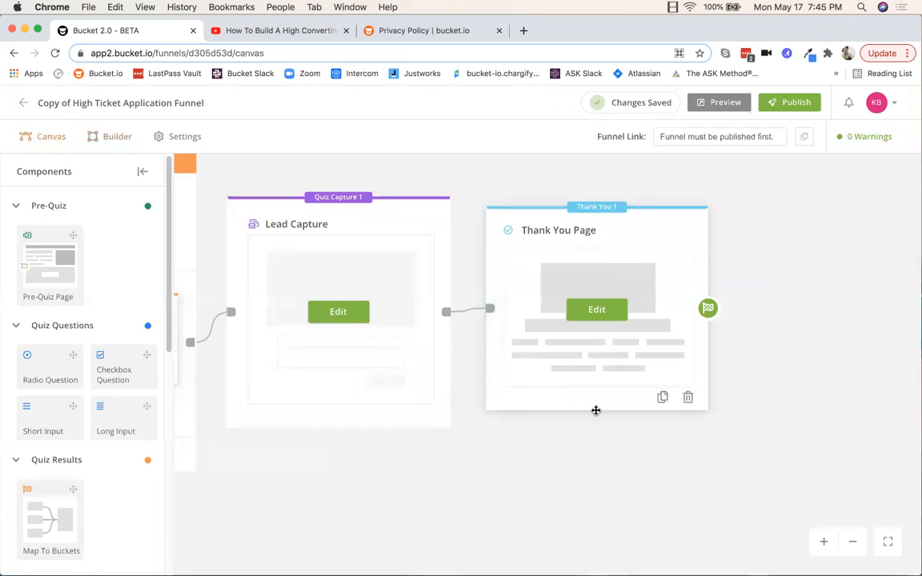
{"action": "left_click", "coordinate": [597, 310]}
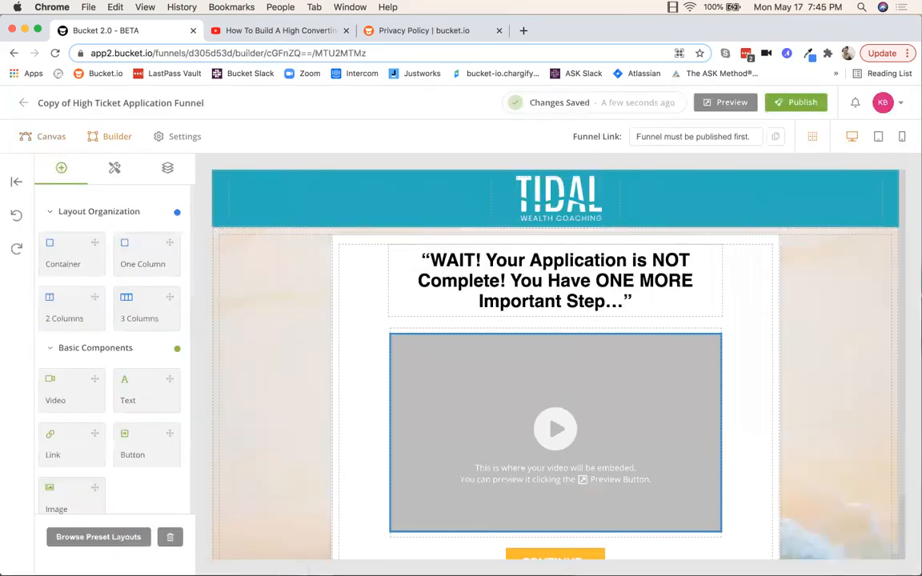
Step: Swap the TIDAL header image for the bucket.io logo and shrink it to a small banner
{"action": "double_click", "coordinate": [554, 206]}
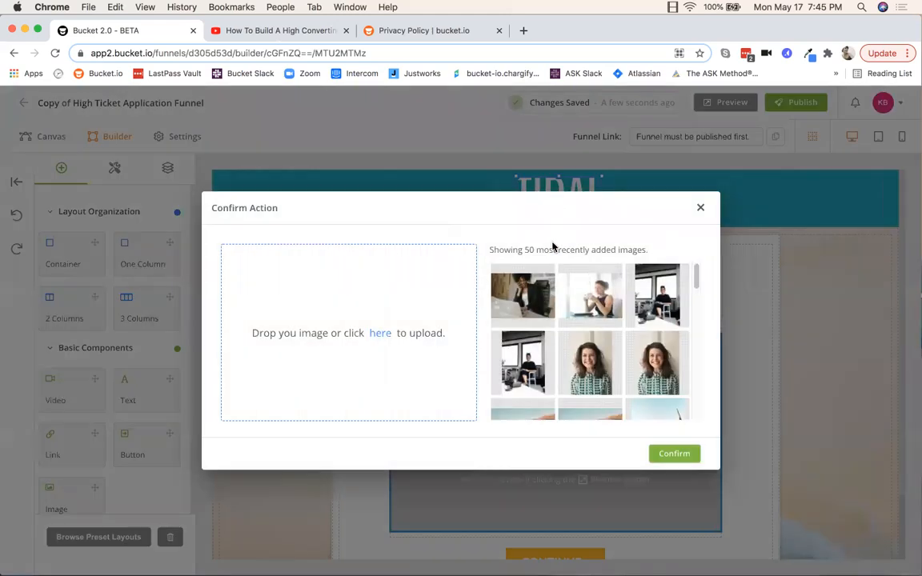
{"action": "scroll", "coordinate": [546, 357], "scroll_direction": "down", "scroll_amount": 15}
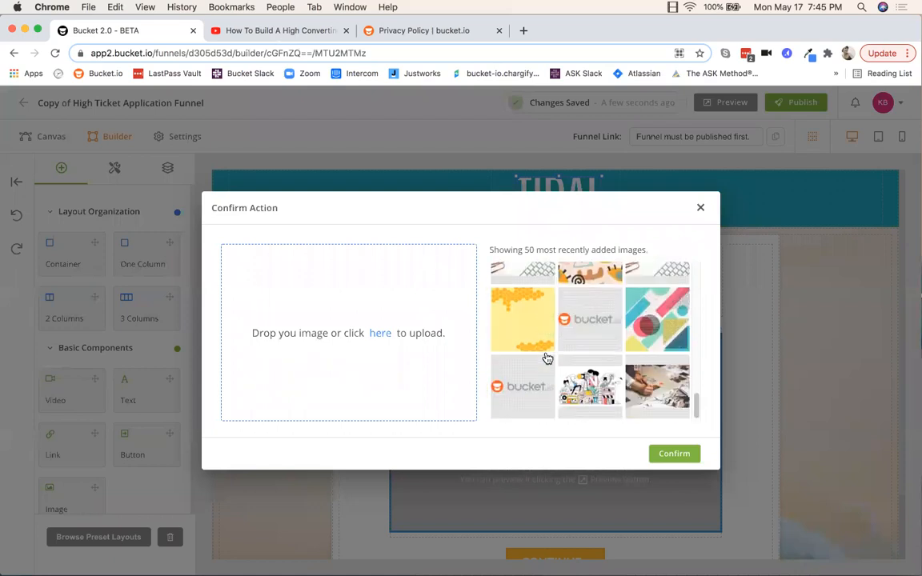
{"action": "left_click", "coordinate": [521, 377]}
{"action": "left_click", "coordinate": [674, 453]}
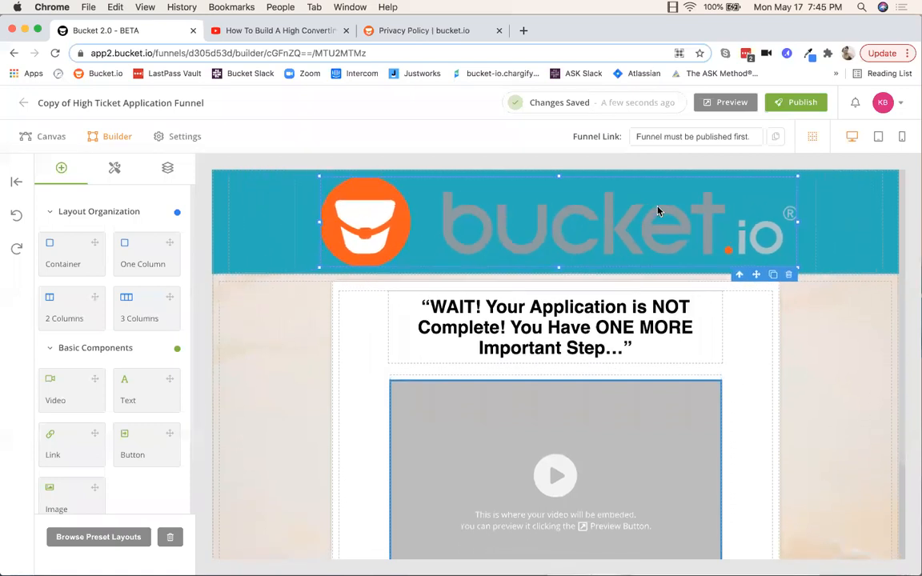
{"action": "left_click_drag", "start_coordinate": [778, 177], "coordinate": [596, 225]}
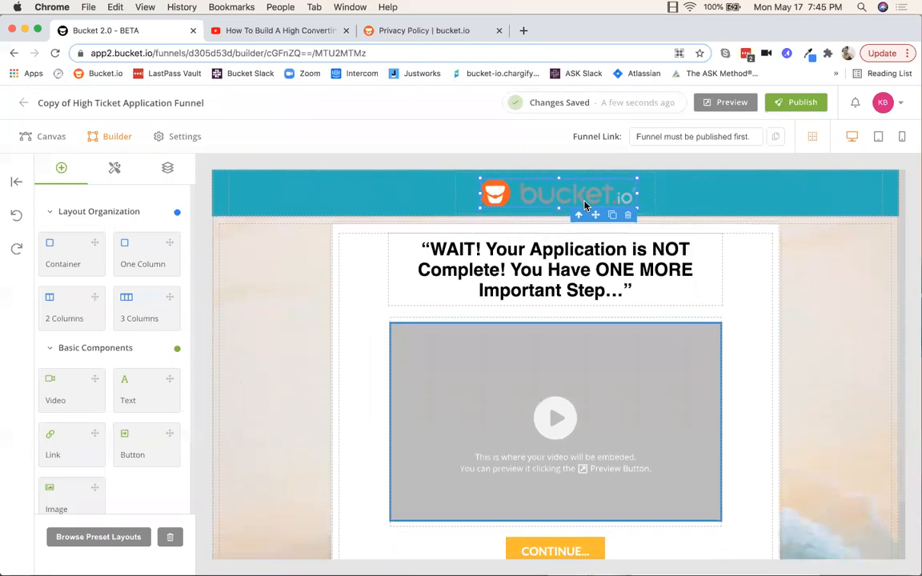
{"action": "left_click", "coordinate": [696, 186]}
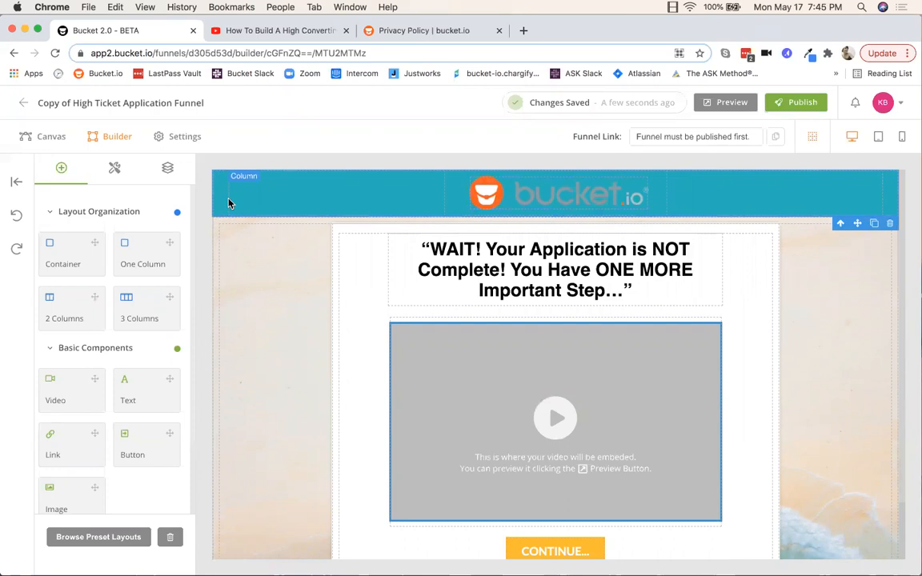
Step: Select the header row and clear its Background Color so it reads none
{"action": "left_click", "coordinate": [115, 166]}
{"action": "scroll", "coordinate": [120, 256], "scroll_direction": "down", "scroll_amount": 15}
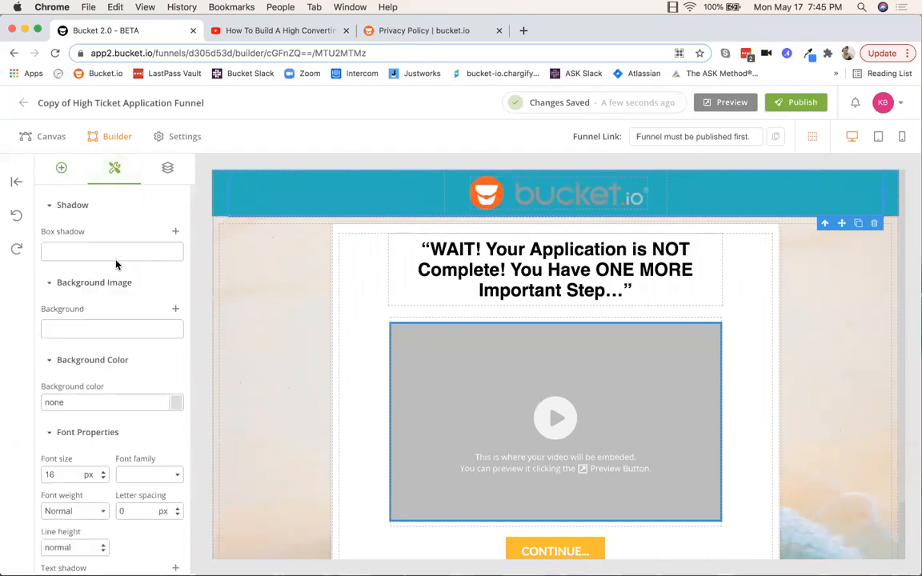
{"action": "scroll", "coordinate": [116, 264], "scroll_direction": "down", "scroll_amount": 2}
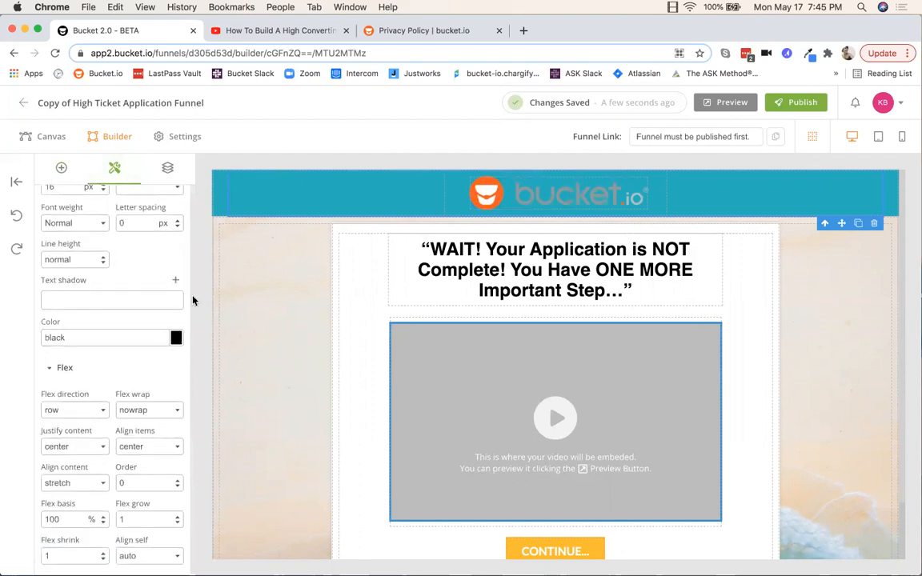
{"action": "left_click", "coordinate": [221, 205]}
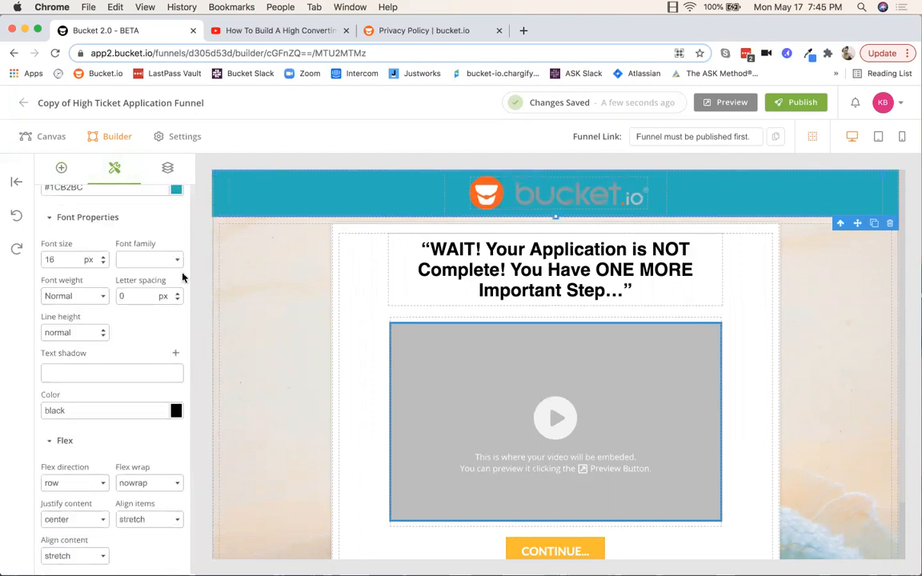
{"action": "scroll", "coordinate": [184, 277], "scroll_direction": "up", "scroll_amount": 4}
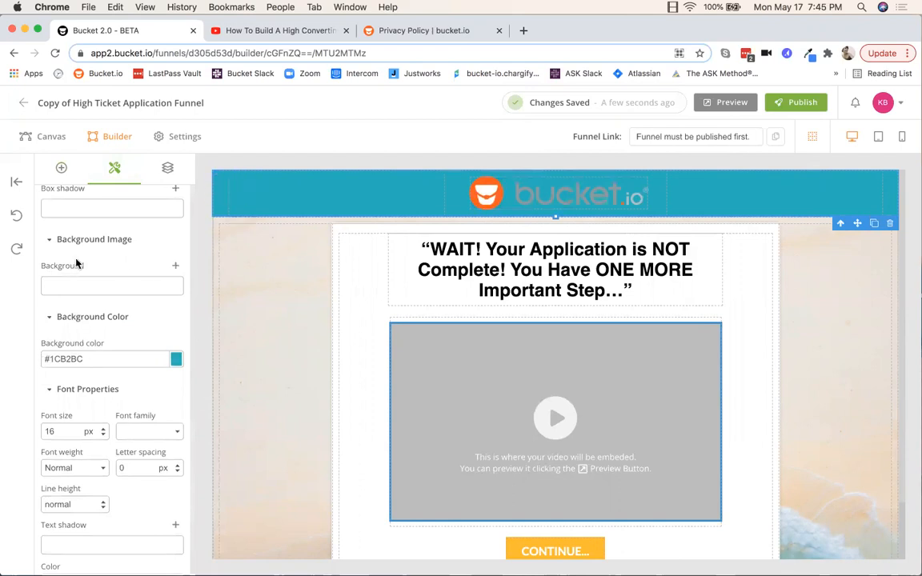
{"action": "left_click", "coordinate": [175, 362]}
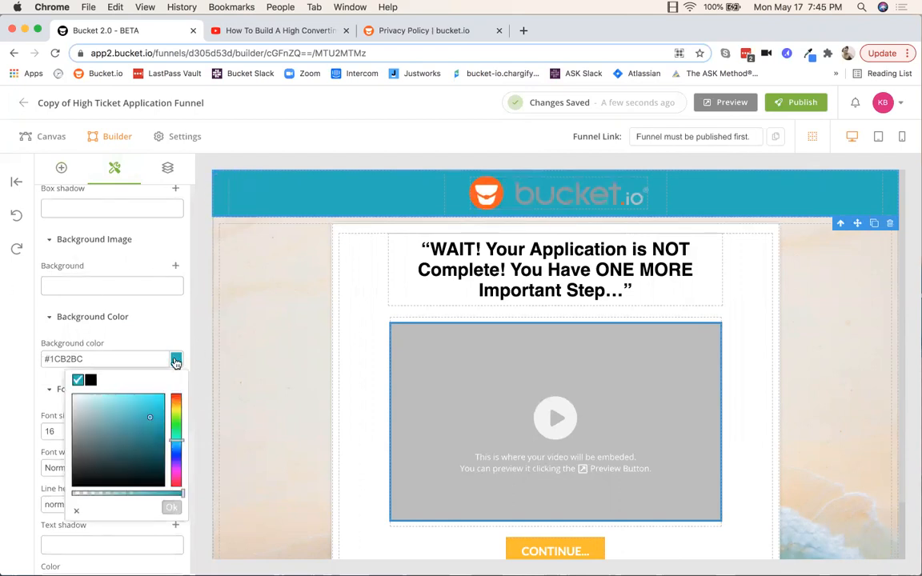
{"action": "left_click", "coordinate": [76, 419]}
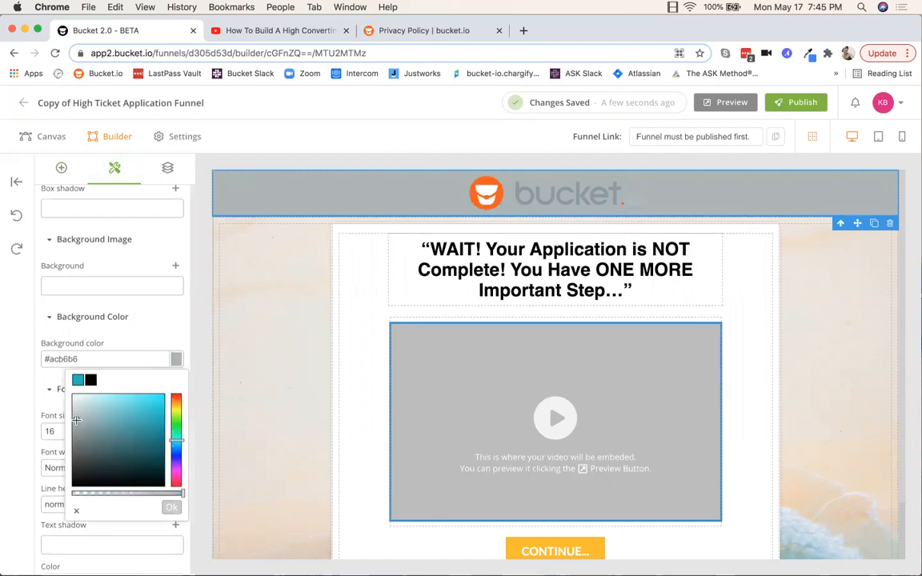
{"action": "left_click_drag", "start_coordinate": [75, 422], "coordinate": [74, 428]}
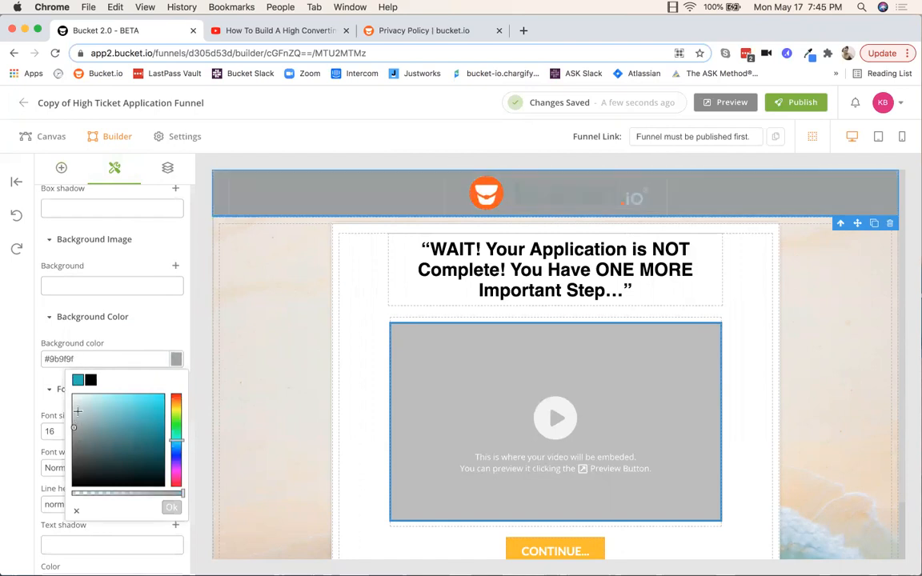
{"action": "left_click", "coordinate": [76, 511]}
{"action": "left_click", "coordinate": [264, 321]}
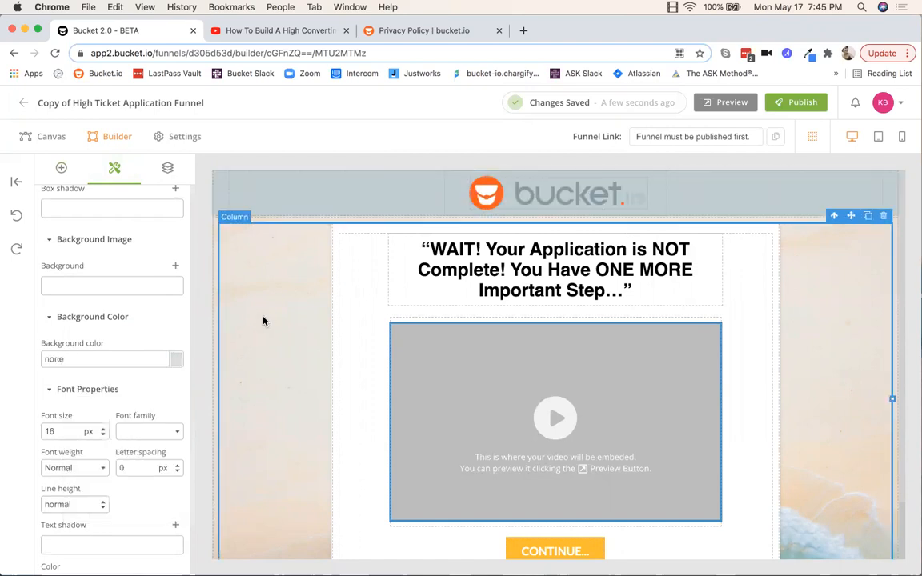
Step: Check the headline text, then select the video block below it
{"action": "left_click", "coordinate": [572, 270]}
{"action": "left_click", "coordinate": [573, 272]}
{"action": "left_click_drag", "start_coordinate": [633, 292], "coordinate": [418, 248]}
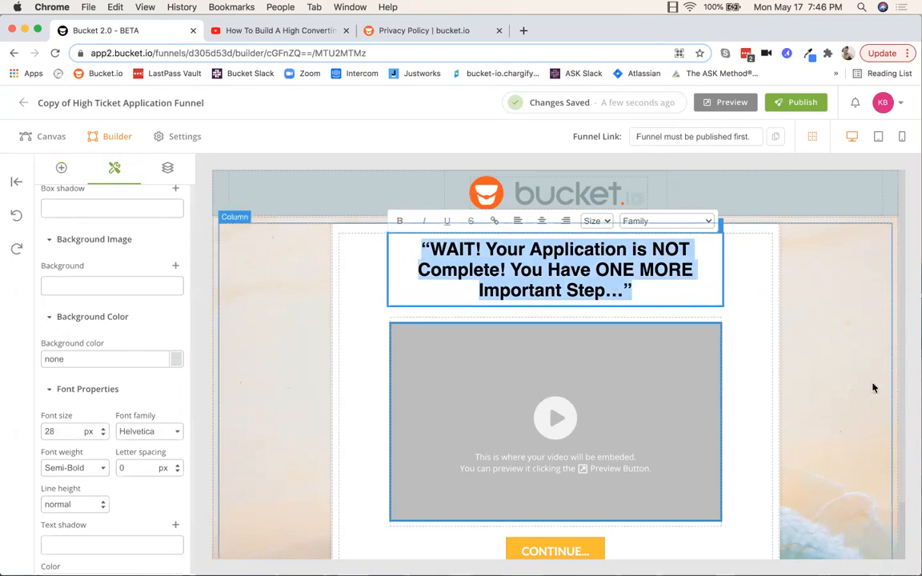
{"action": "left_click", "coordinate": [812, 351]}
{"action": "scroll", "coordinate": [812, 350], "scroll_direction": "down", "scroll_amount": 2}
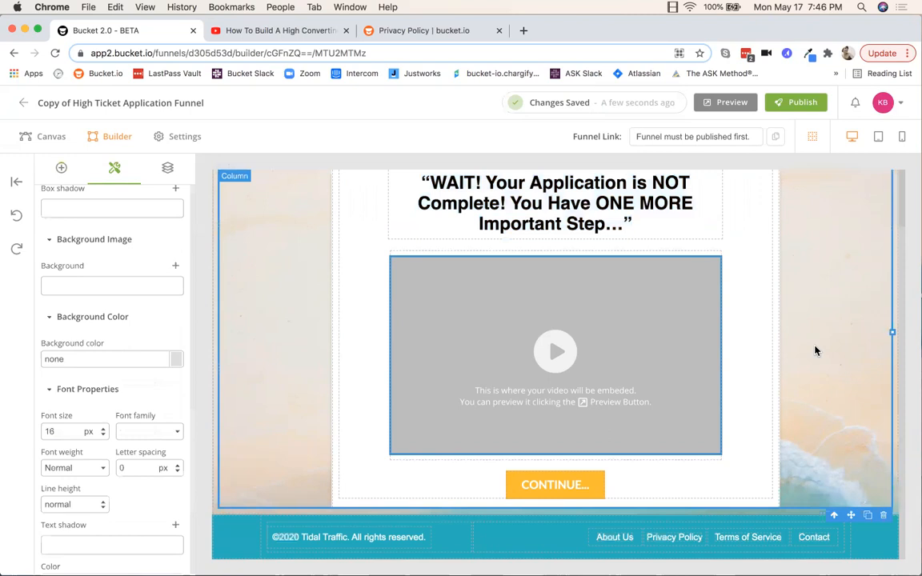
{"action": "left_click", "coordinate": [526, 314]}
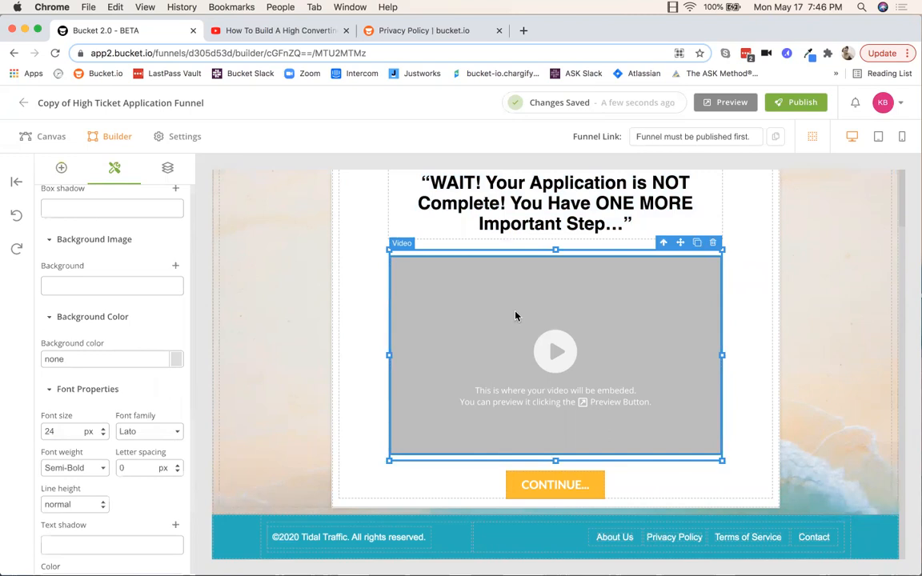
Step: Switch the video's platform from Wistia to YouTube and clear the old video ID
{"action": "scroll", "coordinate": [108, 254], "scroll_direction": "up", "scroll_amount": 5}
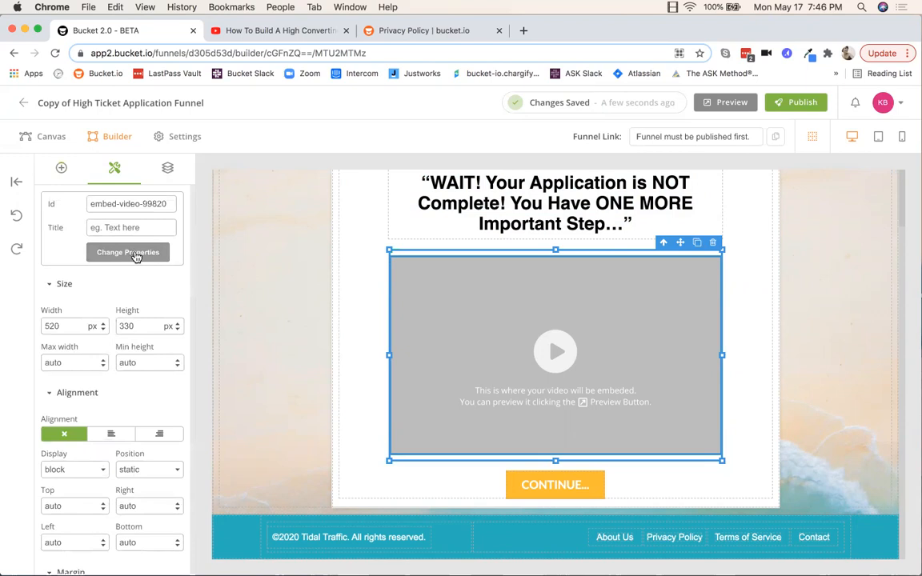
{"action": "left_click", "coordinate": [129, 253]}
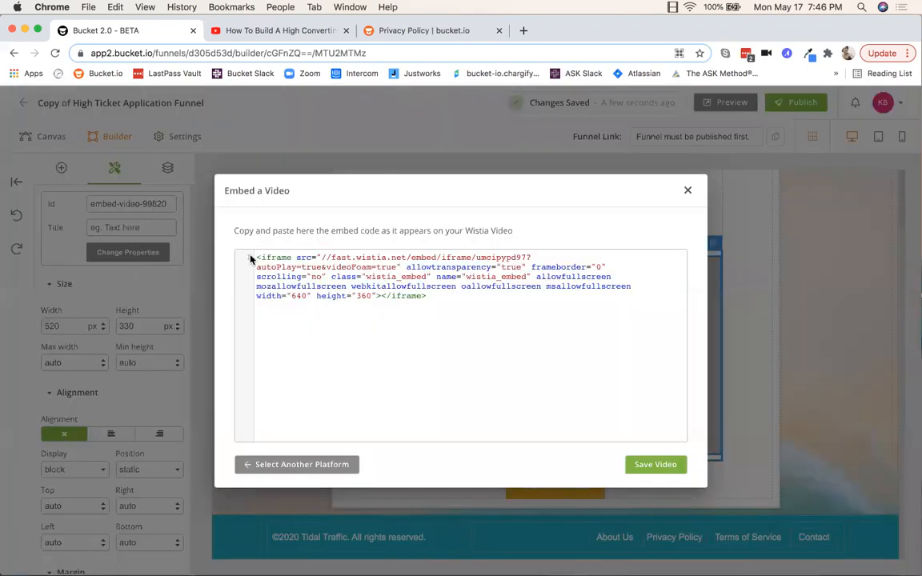
{"action": "left_click_drag", "start_coordinate": [257, 257], "coordinate": [582, 331]}
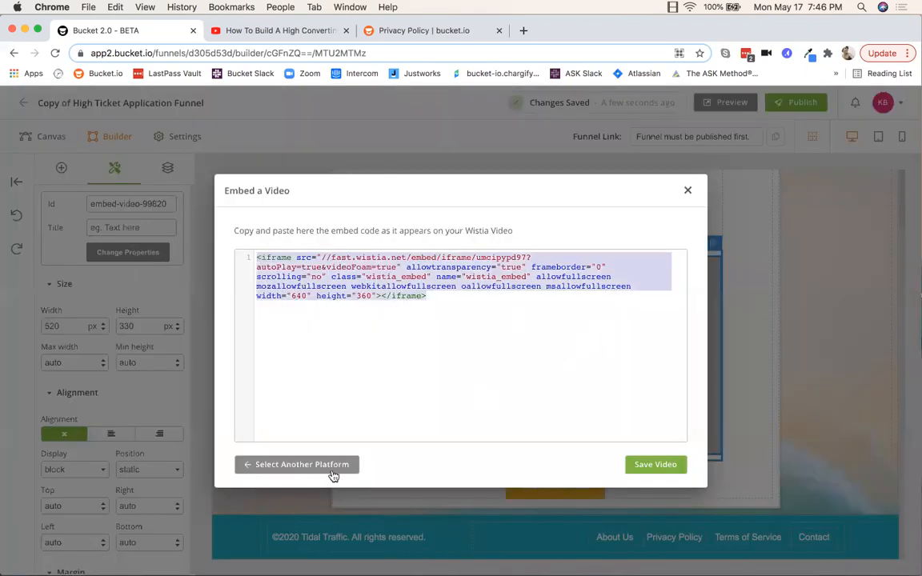
{"action": "left_click", "coordinate": [298, 465]}
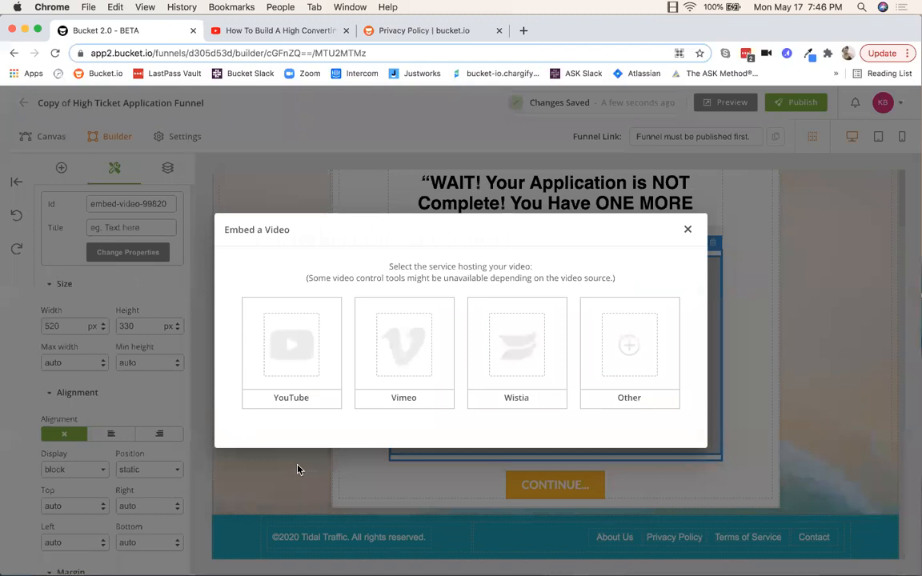
{"action": "left_click", "coordinate": [301, 367]}
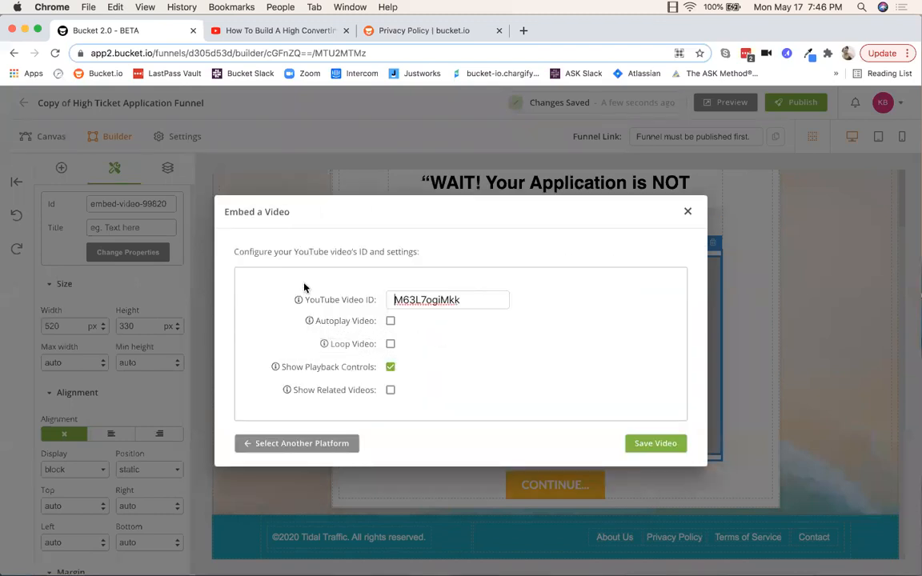
{"action": "left_click_drag", "start_coordinate": [468, 302], "coordinate": [268, 284]}
{"action": "key", "text": "BackSpace"}
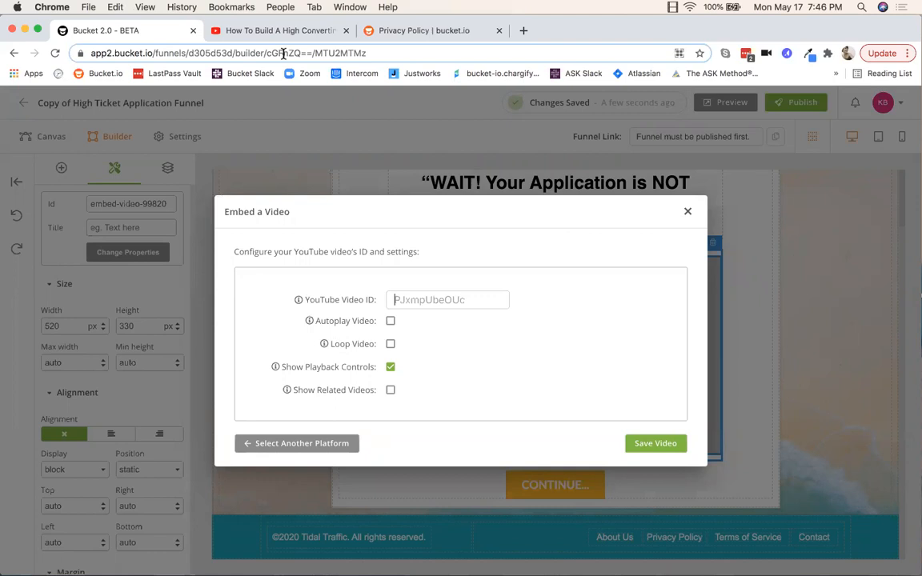
Step: Paste YouTube video ID cPdN4LW3WIY from the YouTube tab and save the video
{"action": "left_click", "coordinate": [268, 31]}
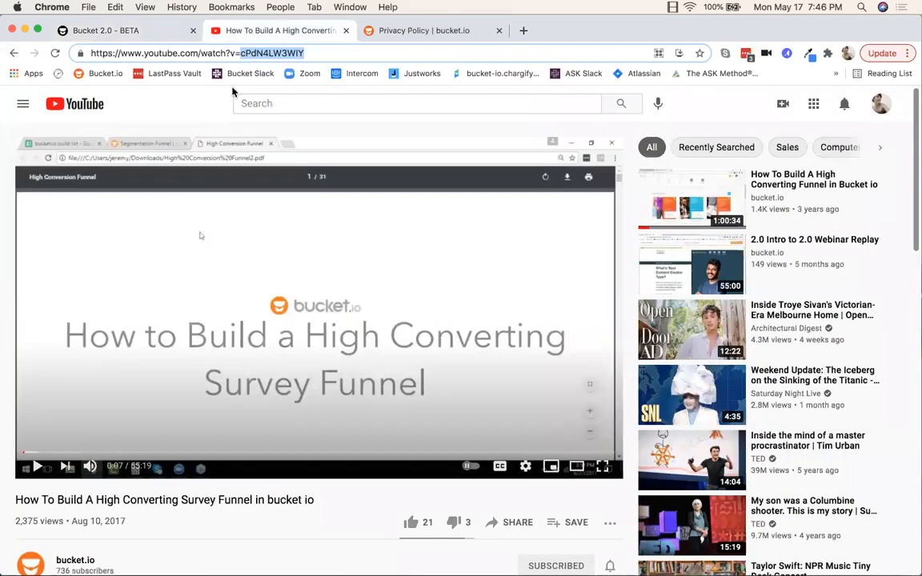
{"action": "right_click", "coordinate": [257, 53]}
{"action": "left_click", "coordinate": [293, 133]}
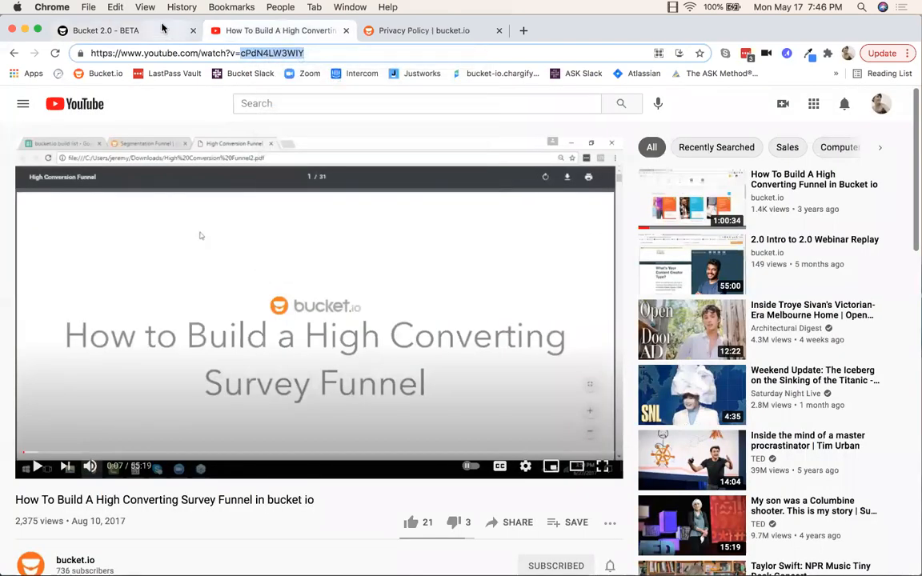
{"action": "left_click", "coordinate": [148, 28]}
{"action": "right_click", "coordinate": [420, 299]}
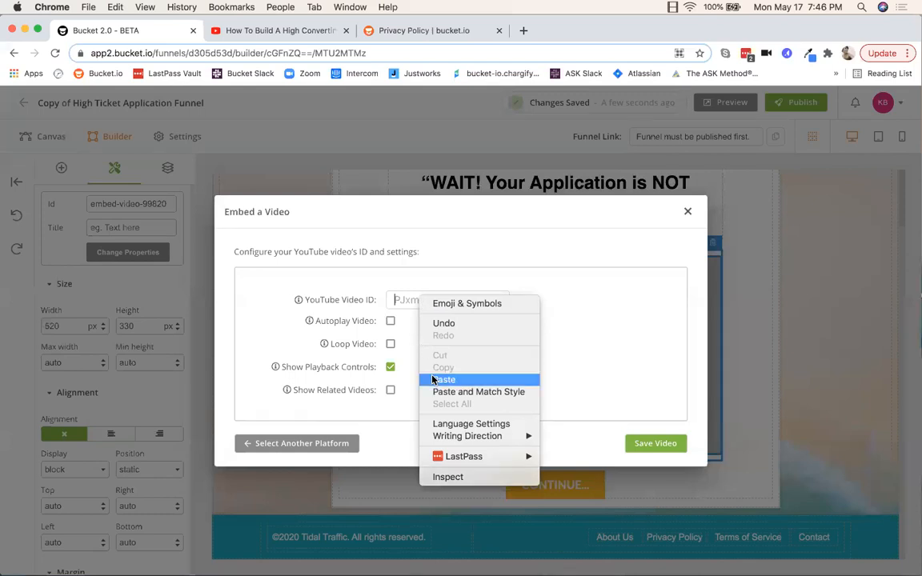
{"action": "left_click", "coordinate": [439, 379]}
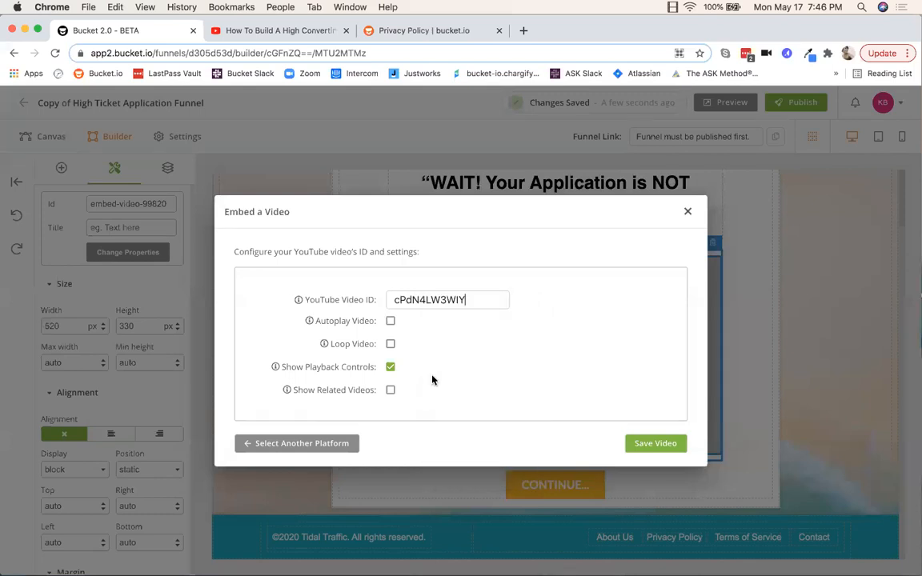
{"action": "left_click", "coordinate": [652, 446]}
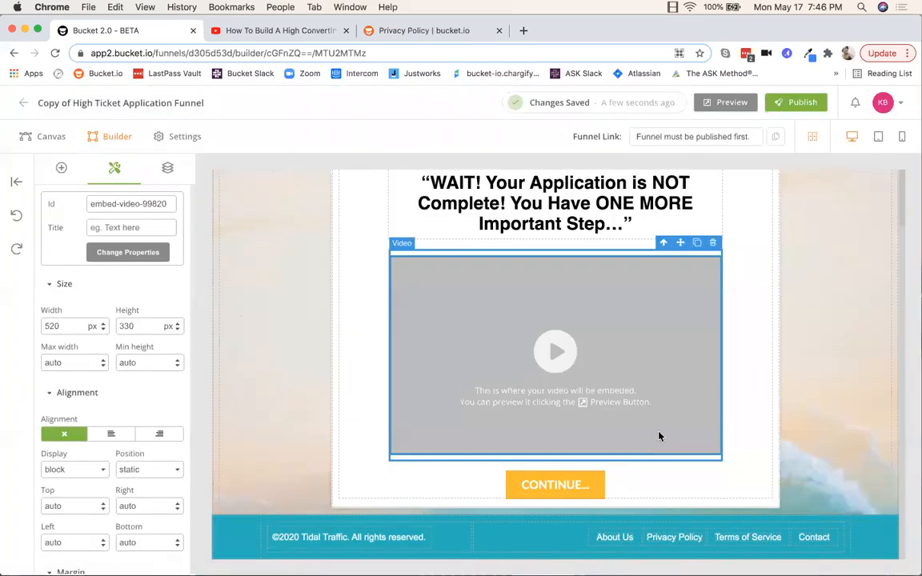
{"action": "left_click", "coordinate": [217, 543]}
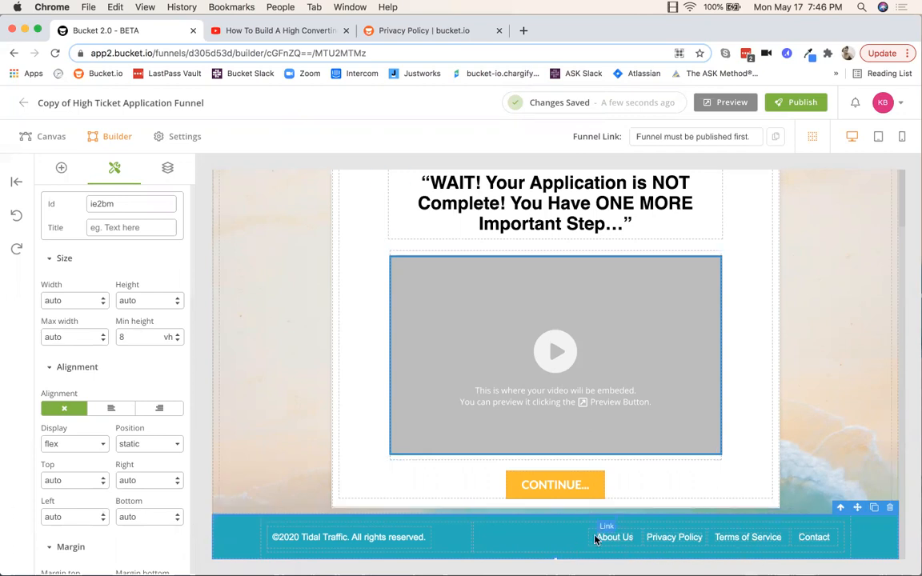
Step: Replace 'Tidal Traffic' with 'bucket.io' in the footer copyright text
{"action": "left_click", "coordinate": [336, 538]}
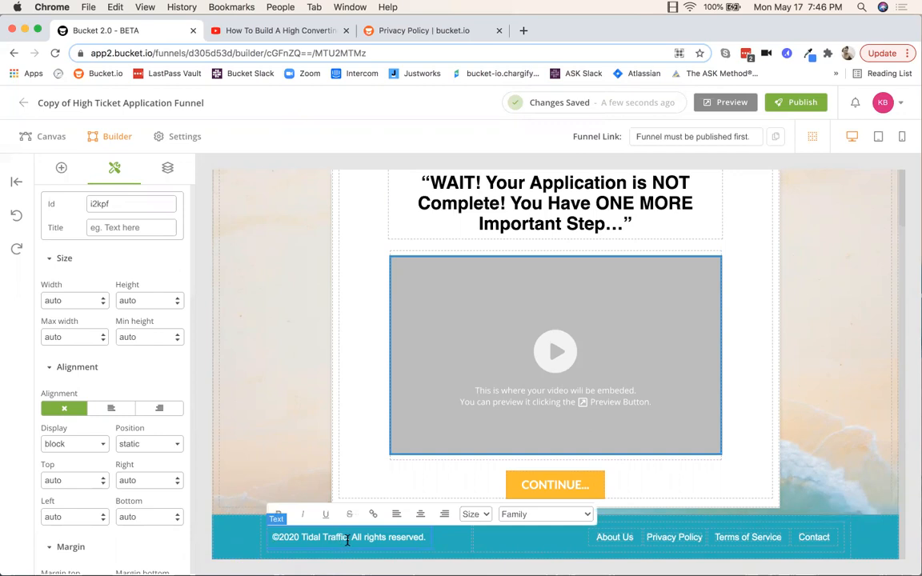
{"action": "left_click_drag", "start_coordinate": [346, 539], "coordinate": [302, 537]}
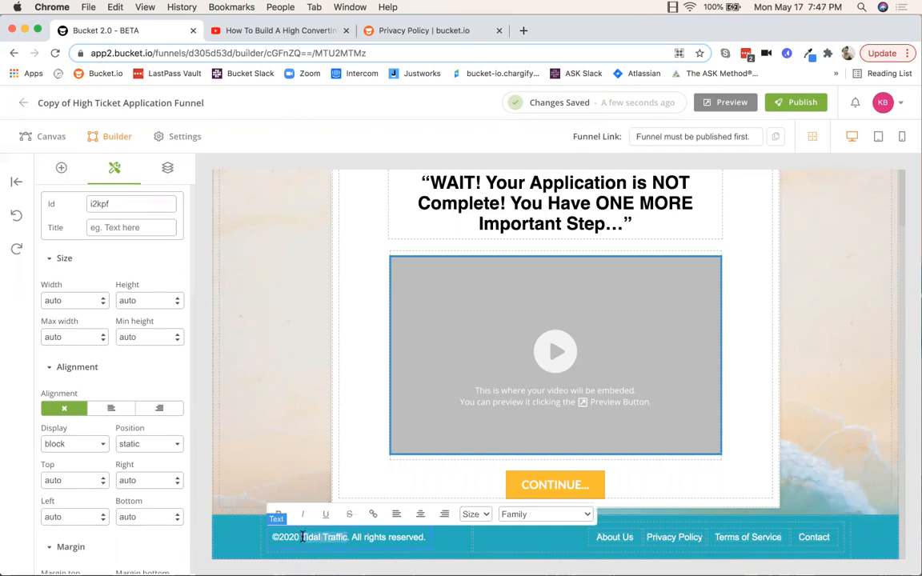
{"action": "type", "text": "bucket.io"}
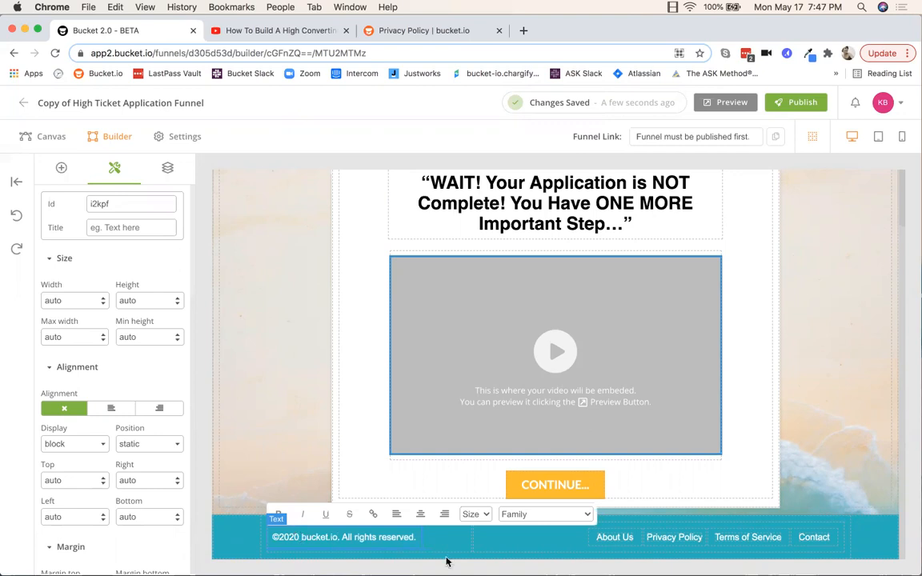
Step: Delete the About Us footer link and return to the Canvas view
{"action": "left_click", "coordinate": [605, 533]}
{"action": "left_click", "coordinate": [625, 526]}
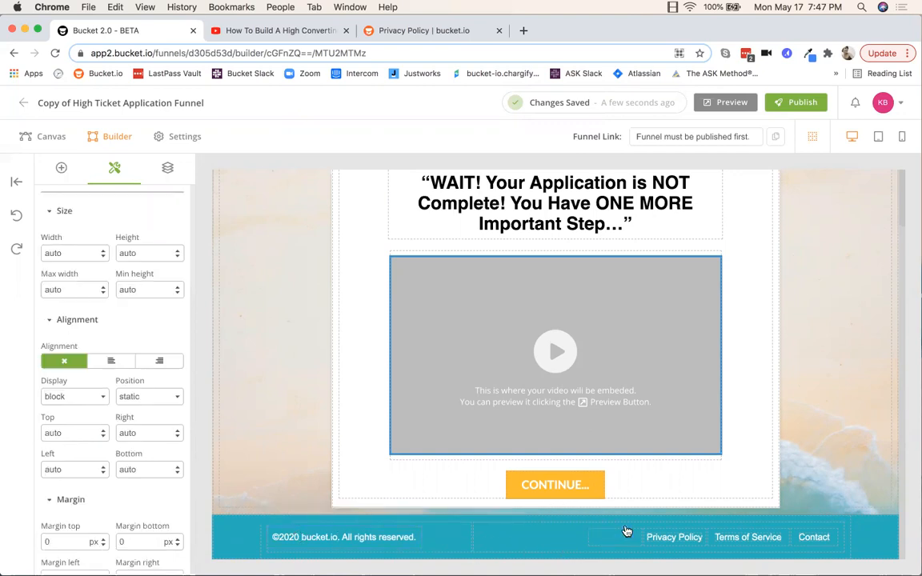
{"action": "left_click", "coordinate": [674, 538]}
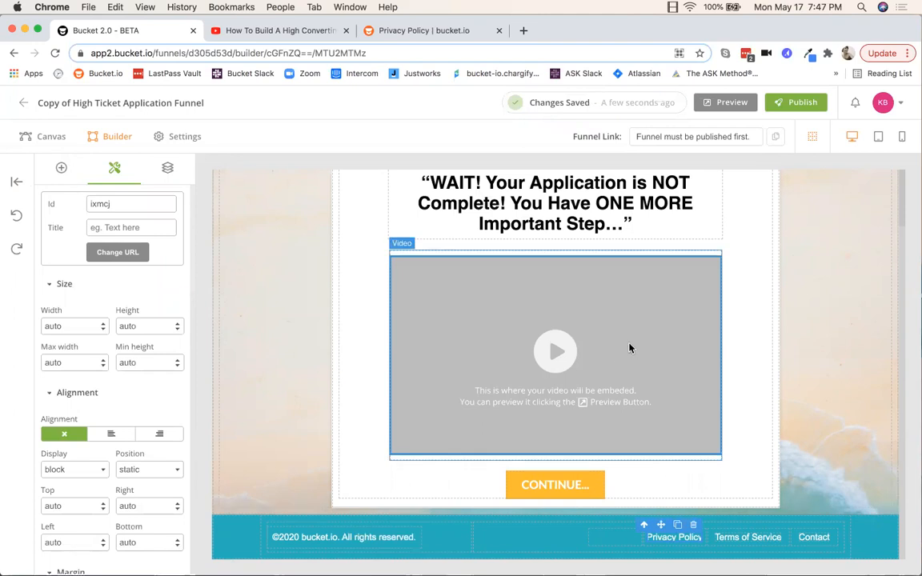
{"action": "left_click", "coordinate": [51, 137]}
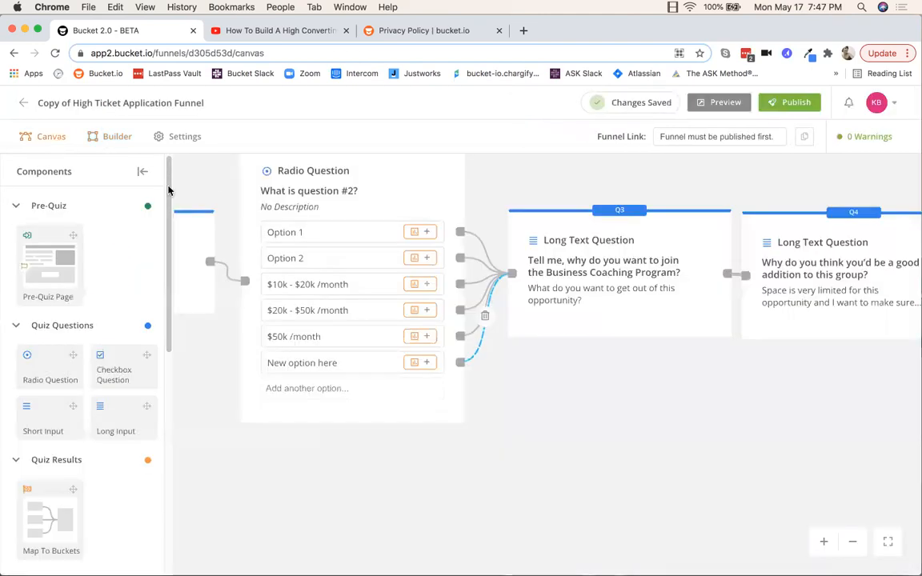
Step: Collapse the components list and fit the whole funnel flow on the canvas
{"action": "left_click", "coordinate": [144, 171]}
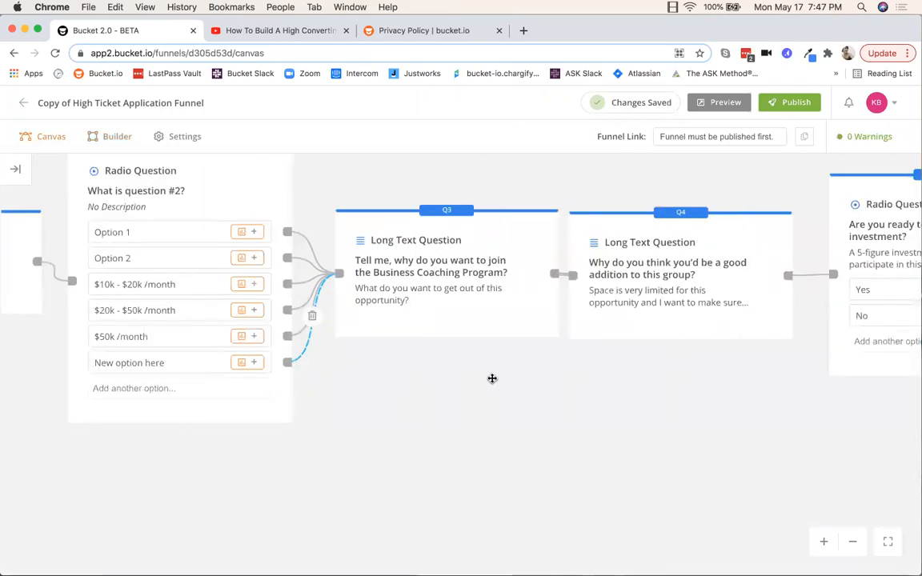
{"action": "left_click_drag", "start_coordinate": [564, 419], "coordinate": [530, 406]}
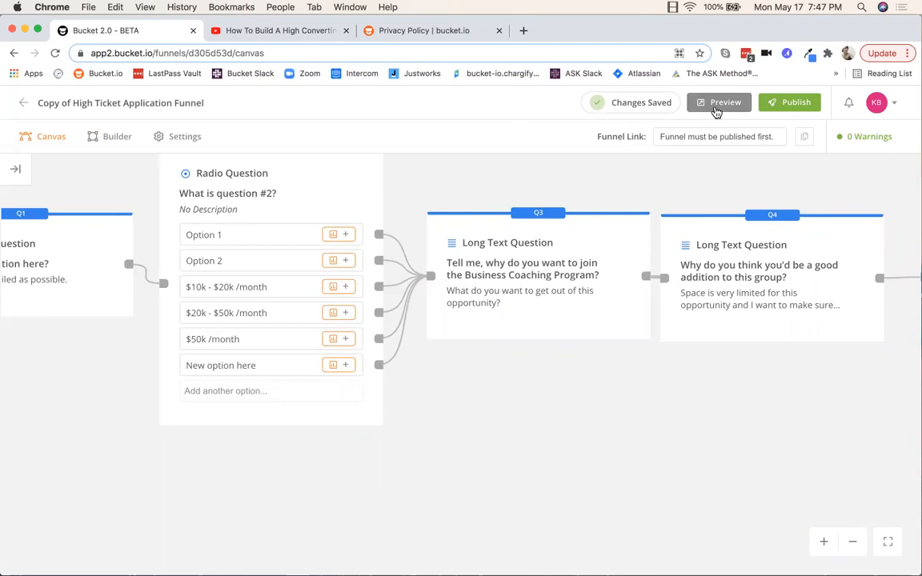
{"action": "left_click", "coordinate": [889, 544]}
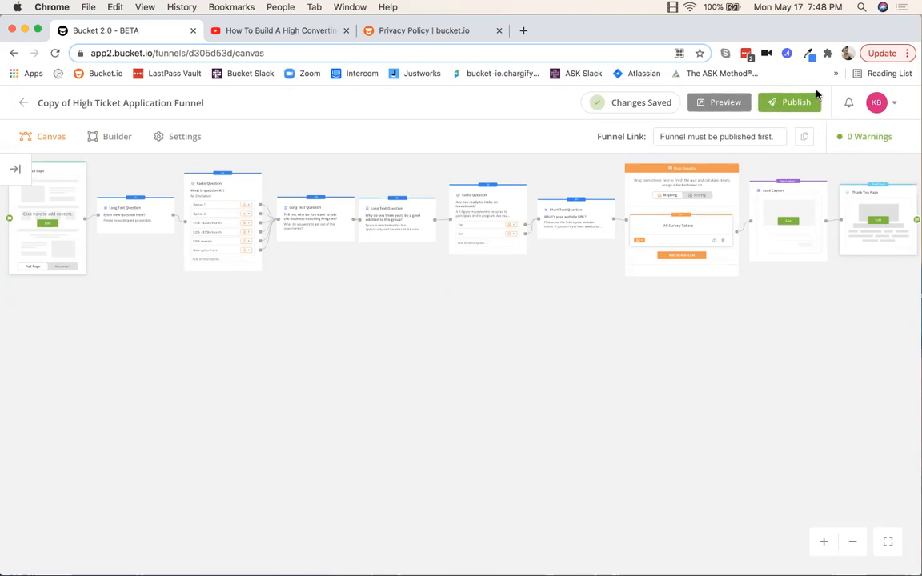
Step: Publish the funnel on go2.bucketforms.com, copy its live link, and close the confirmation
{"action": "left_click", "coordinate": [787, 104]}
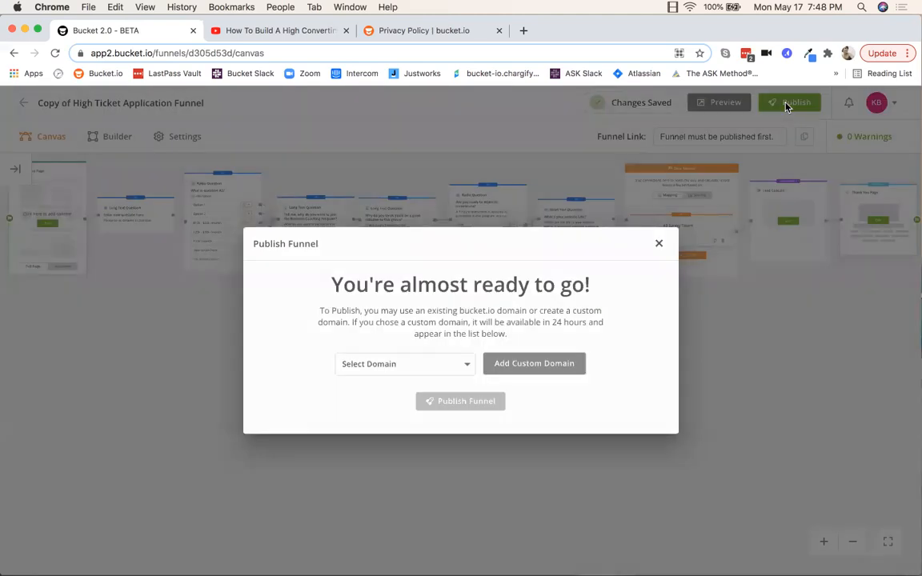
{"action": "left_click", "coordinate": [469, 365]}
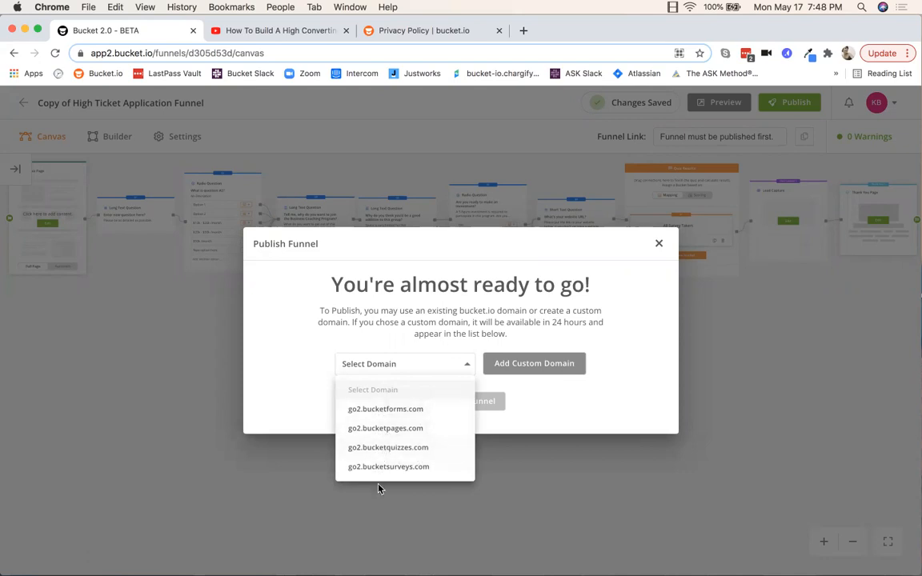
{"action": "left_click", "coordinate": [387, 411]}
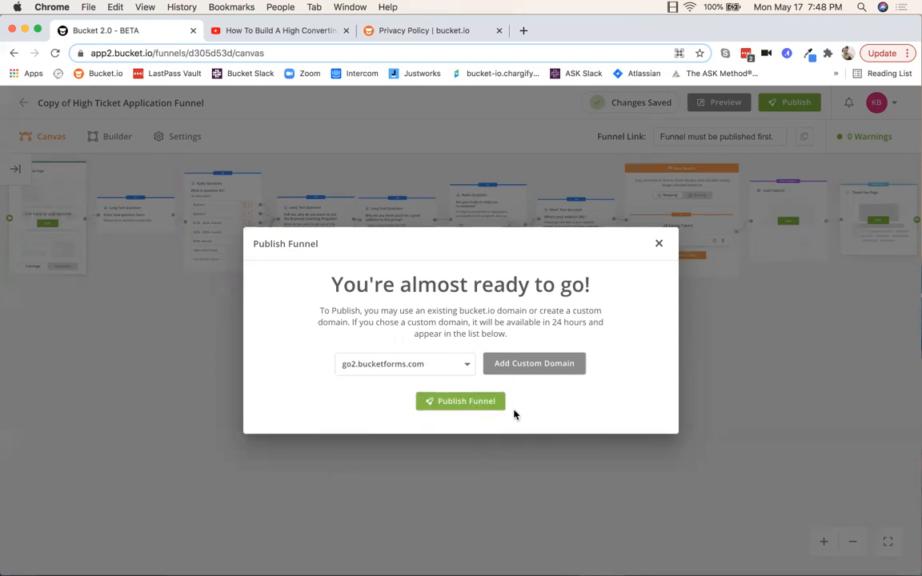
{"action": "left_click", "coordinate": [468, 403]}
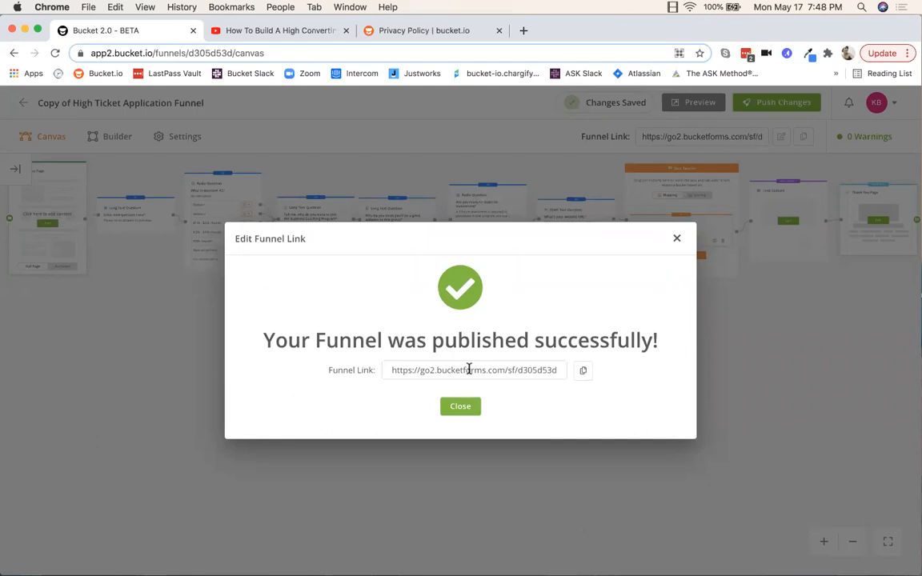
{"action": "left_click", "coordinate": [584, 374]}
{"action": "left_click", "coordinate": [676, 238]}
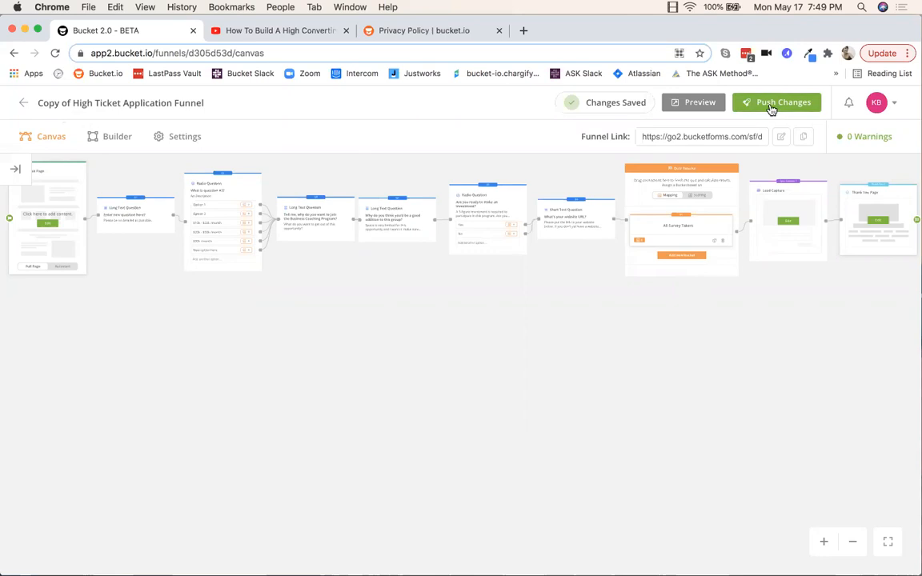
Step: From Your Funnels, open the live link of Copy of High Ticket Application Funnel
{"action": "left_click", "coordinate": [24, 103]}
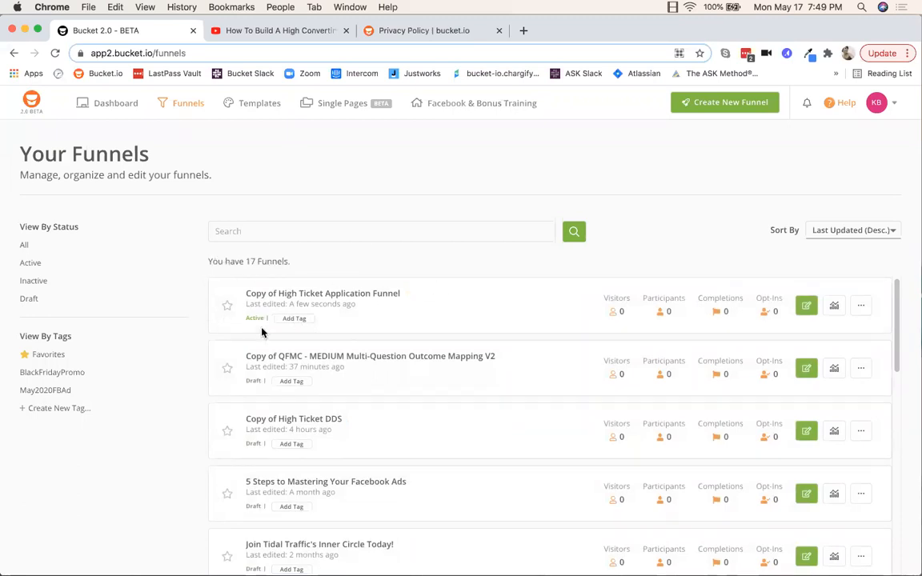
{"action": "left_click", "coordinate": [862, 308]}
{"action": "left_click", "coordinate": [835, 335]}
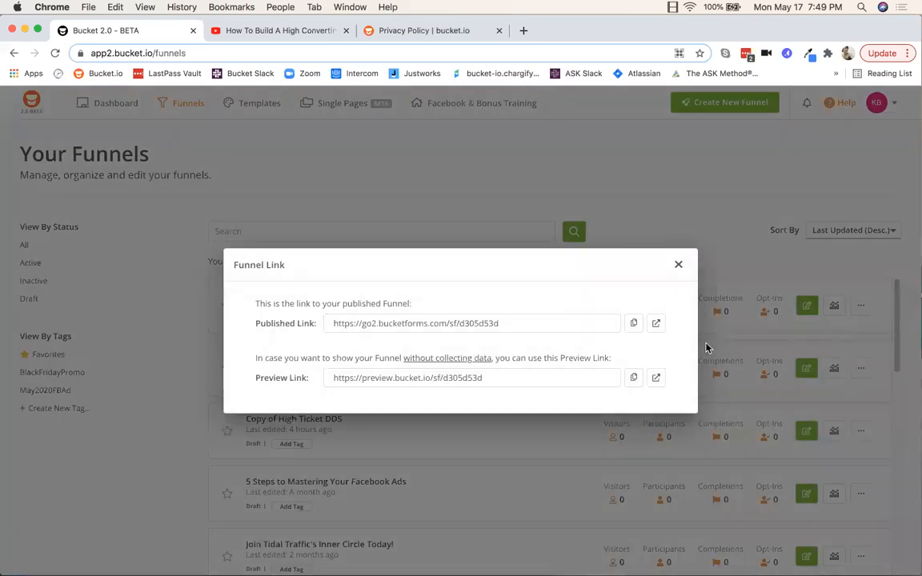
{"action": "left_click", "coordinate": [656, 324]}
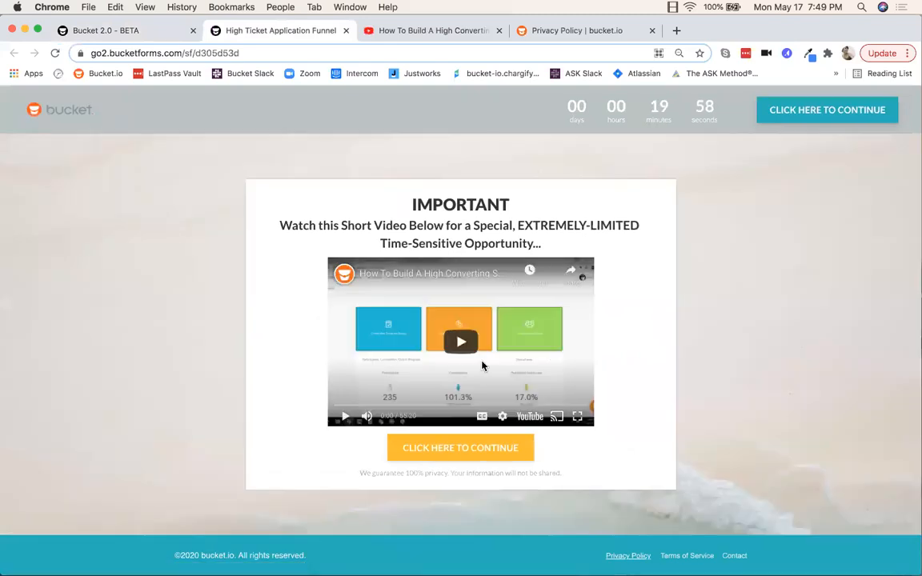
Step: Answer the live application with test answers, Option 2 and No, then close it
{"action": "left_click", "coordinate": [449, 453]}
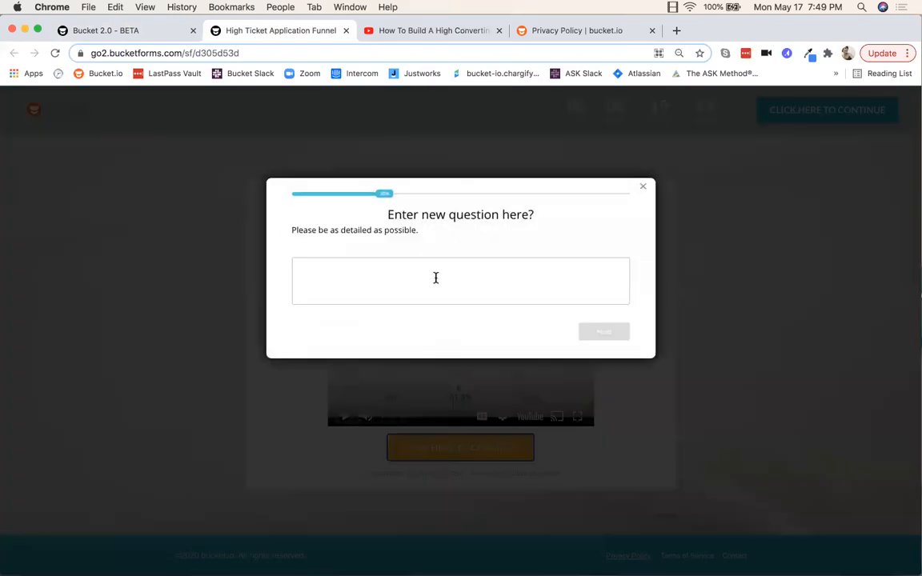
{"action": "type", "text": "test"}
{"action": "left_click", "coordinate": [601, 339]}
{"action": "left_click", "coordinate": [310, 262]}
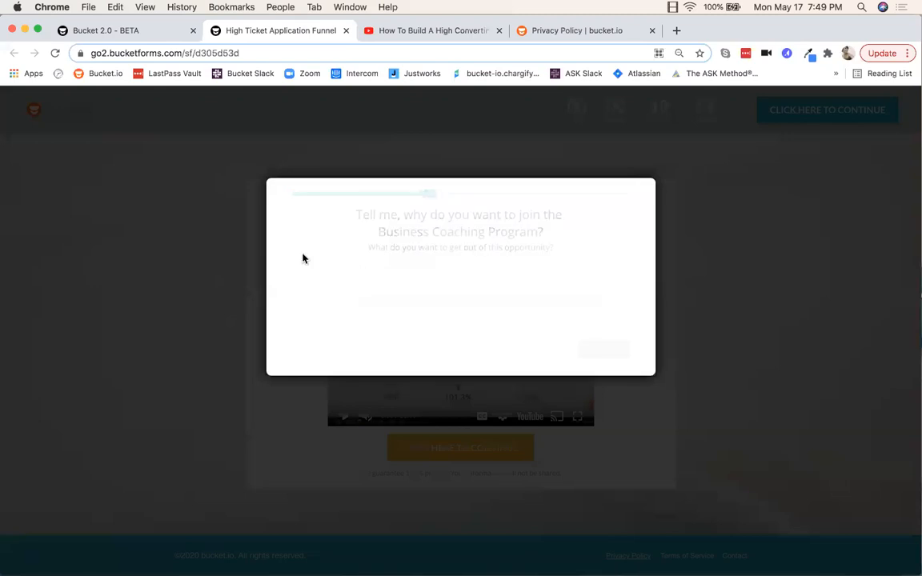
{"action": "left_click", "coordinate": [326, 282]}
{"action": "type", "text": "test"}
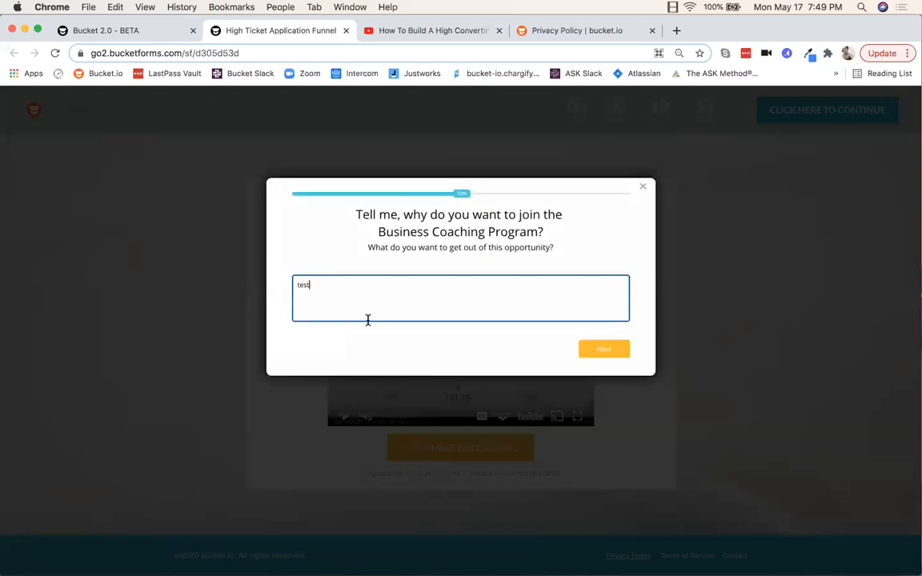
{"action": "left_click", "coordinate": [622, 350]}
{"action": "left_click", "coordinate": [341, 267]}
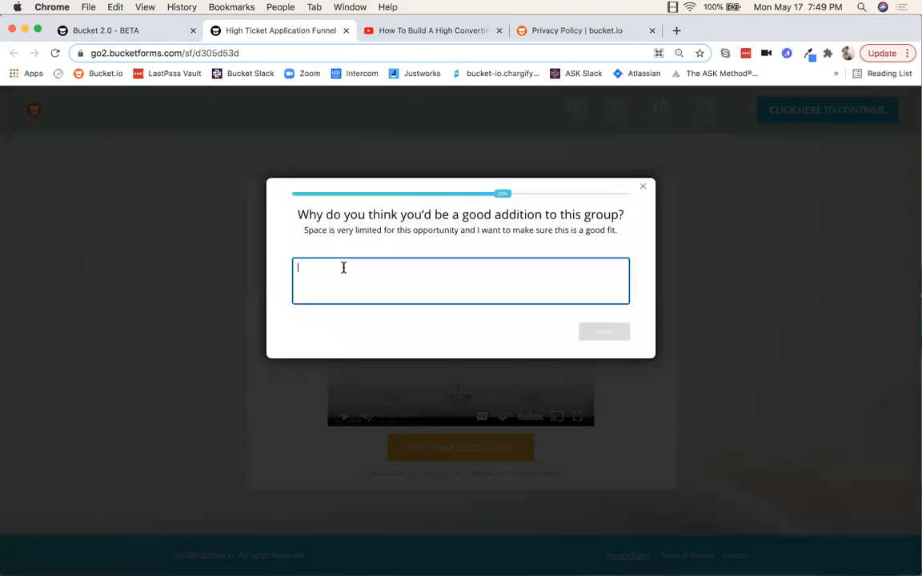
{"action": "type", "text": "test"}
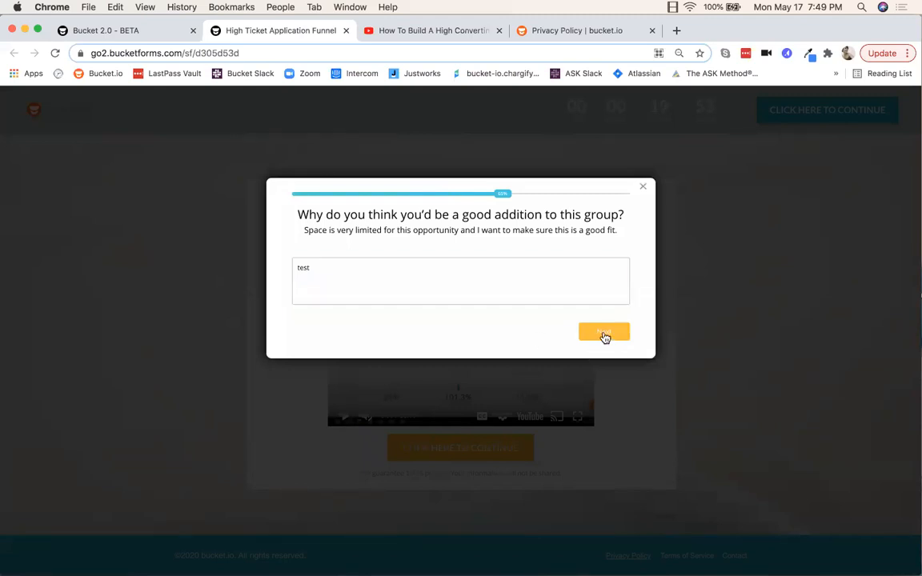
{"action": "left_click", "coordinate": [603, 335]}
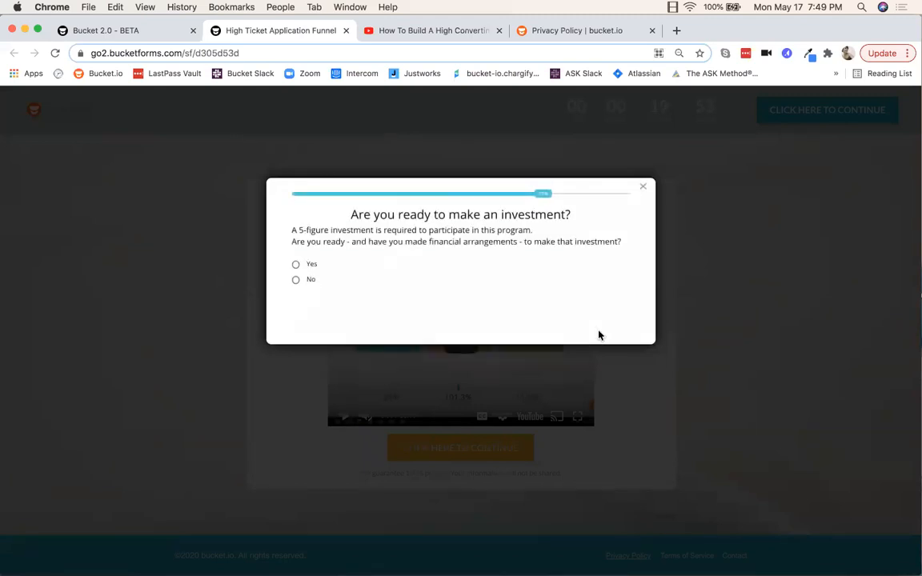
{"action": "left_click", "coordinate": [310, 279]}
{"action": "left_click", "coordinate": [313, 268]}
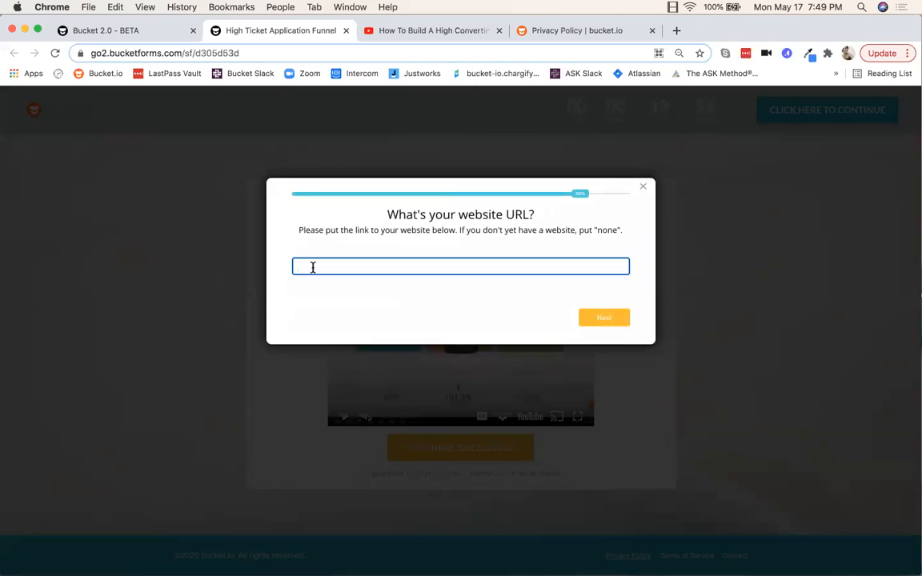
{"action": "left_click", "coordinate": [641, 187]}
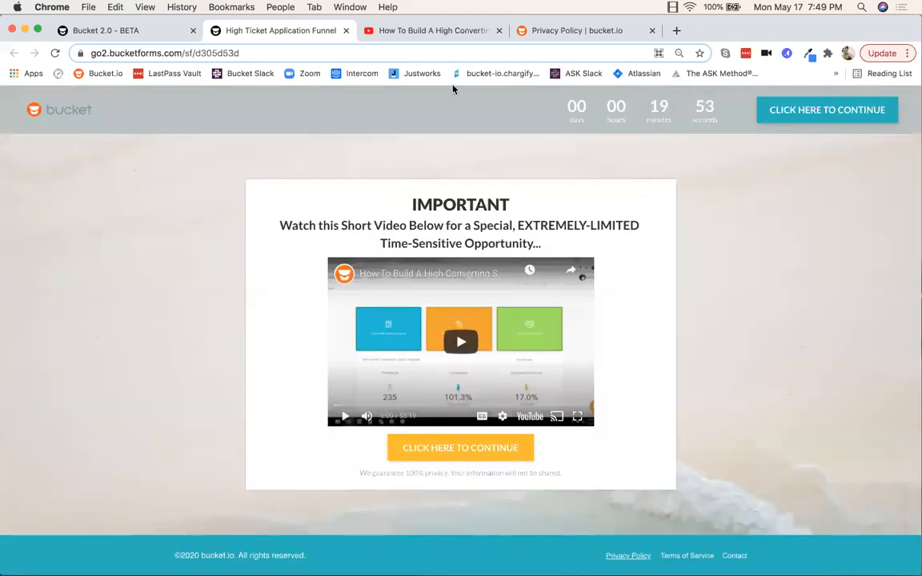
Step: Back on the funnels page, close the link window and reload to refresh the stats
{"action": "left_click", "coordinate": [160, 35]}
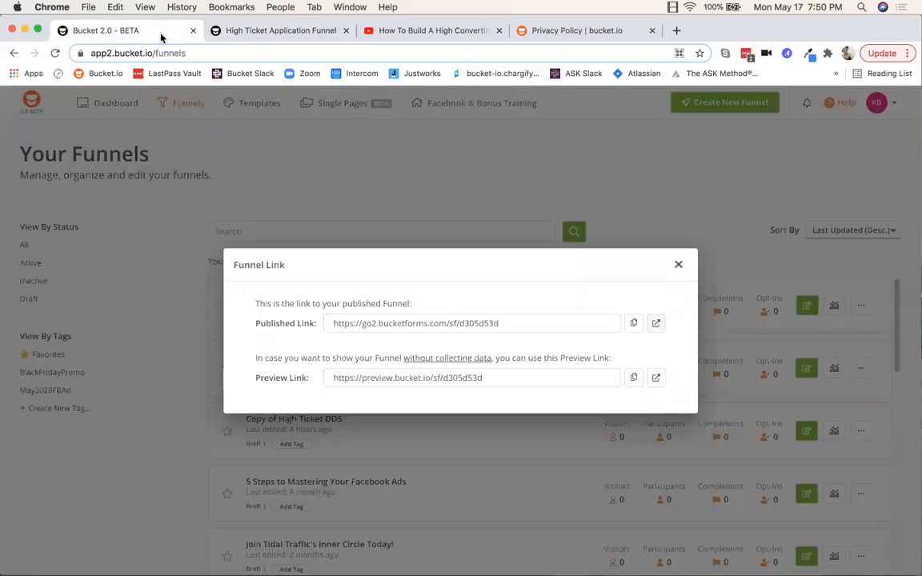
{"action": "left_click", "coordinate": [680, 265]}
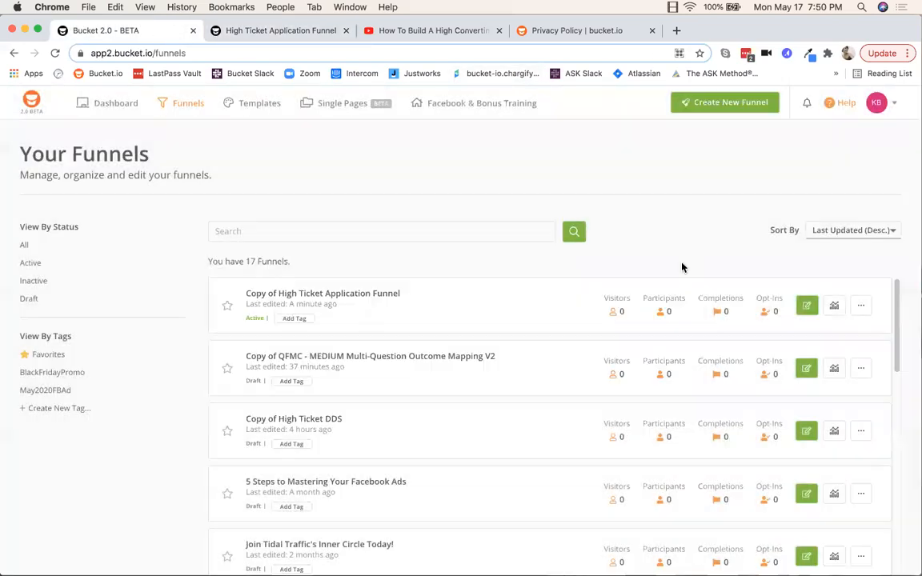
{"action": "left_click", "coordinate": [55, 54]}
Step: Open the funnel's collected responses and scroll across the responses table
{"action": "left_click", "coordinate": [834, 309]}
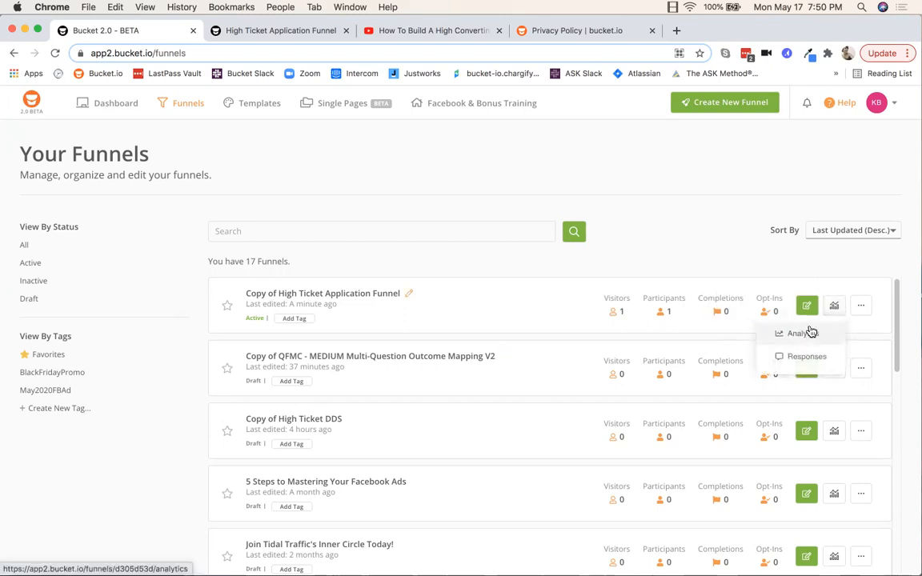
{"action": "left_click", "coordinate": [702, 249]}
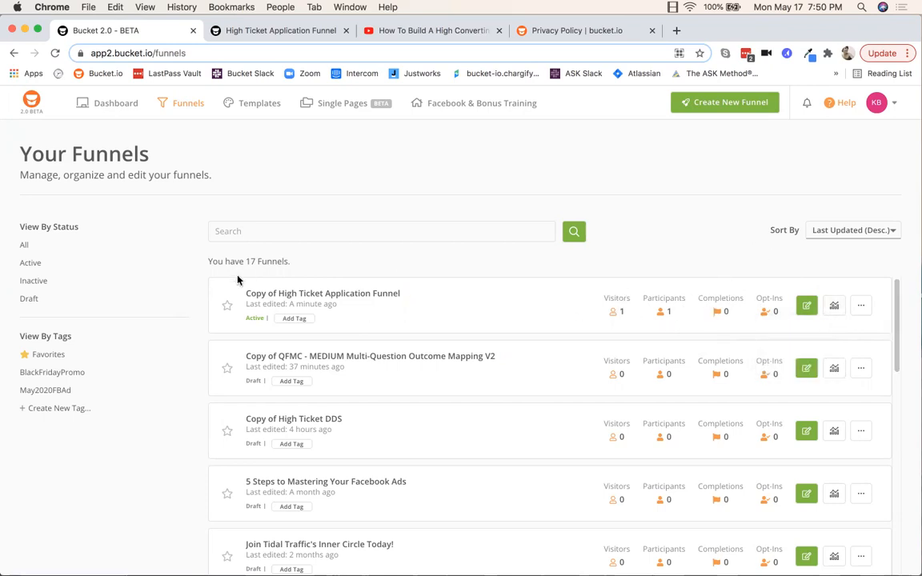
{"action": "left_click", "coordinate": [835, 309]}
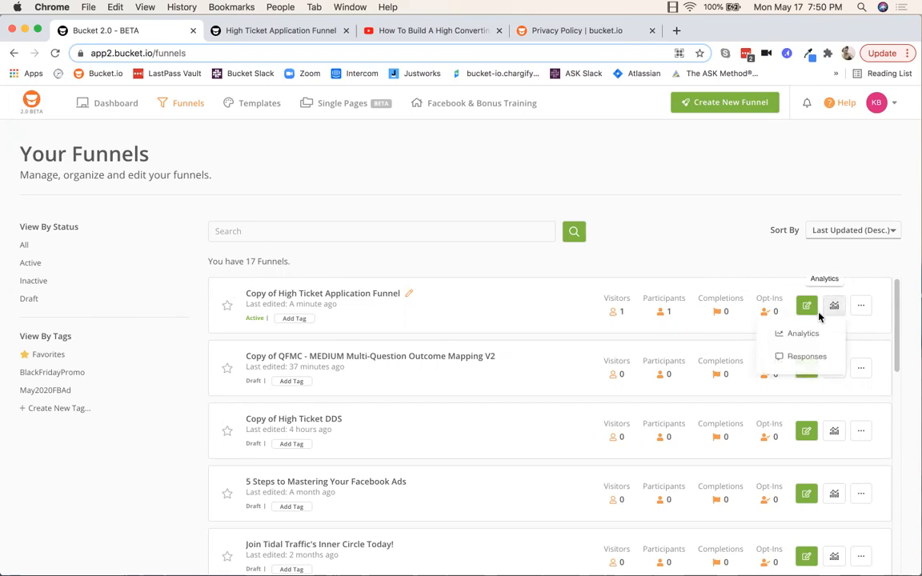
{"action": "left_click", "coordinate": [798, 357]}
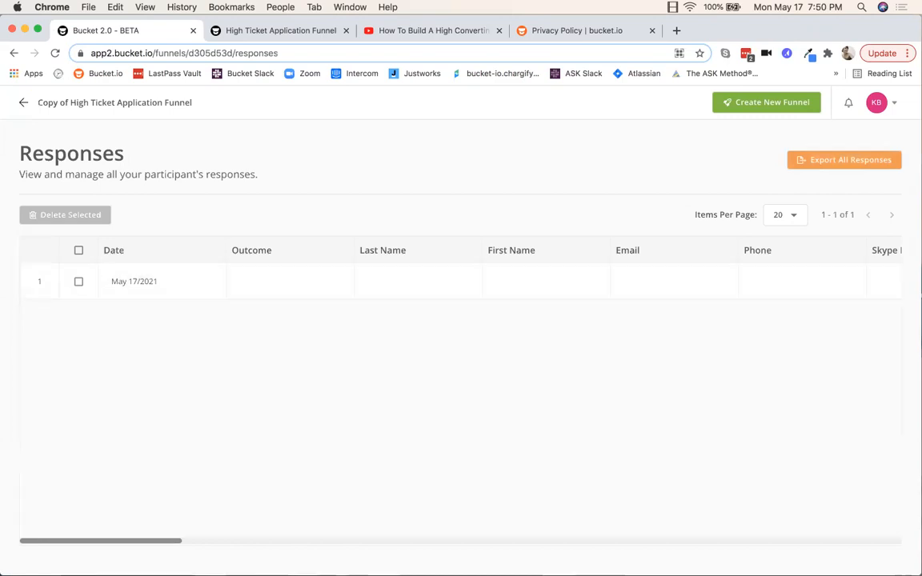
{"action": "mouse_move", "coordinate": [107, 542]}
{"action": "left_mouse_down"}
{"action": "mouse_move", "coordinate": [224, 543]}
{"action": "mouse_move", "coordinate": [109, 545]}
{"action": "left_mouse_up"}
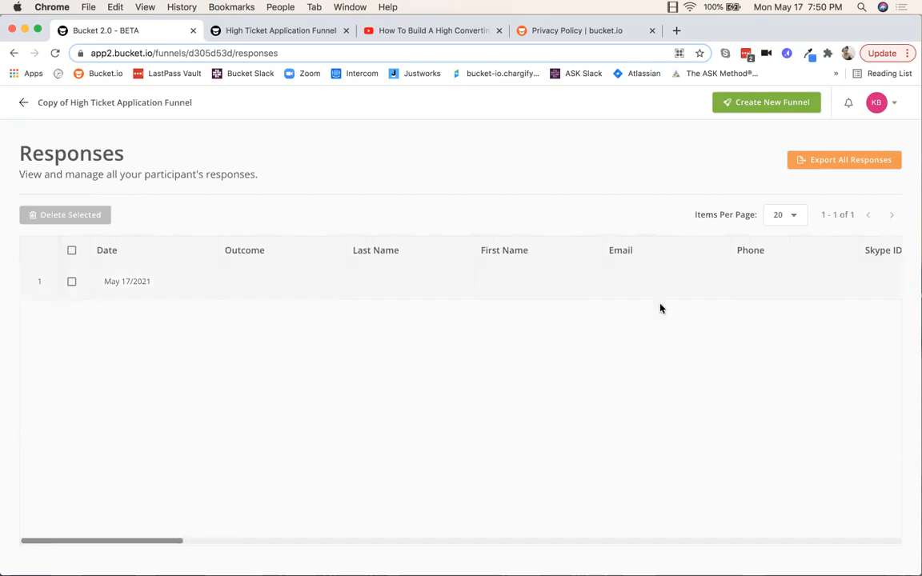
{"action": "left_click_drag", "start_coordinate": [74, 541], "coordinate": [232, 550]}
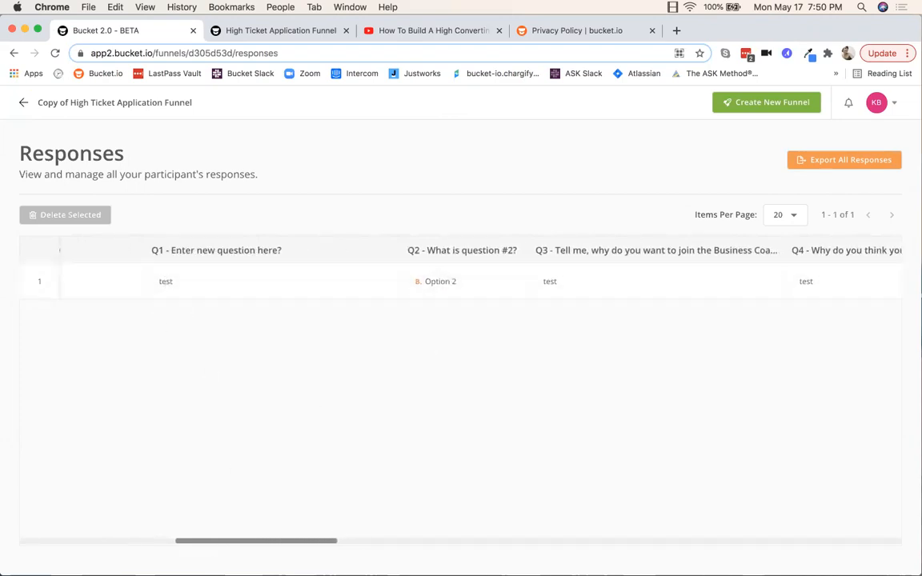
{"action": "left_click_drag", "start_coordinate": [289, 542], "coordinate": [91, 516]}
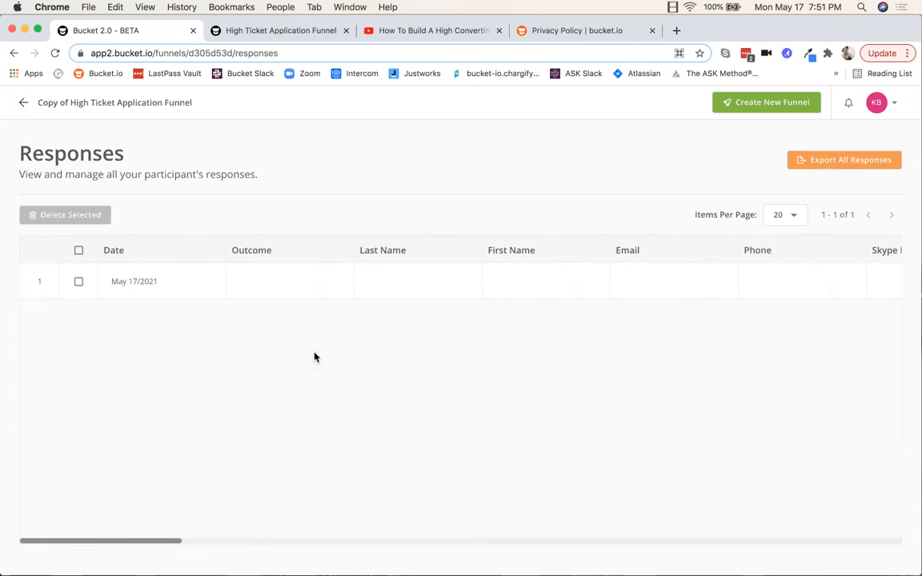
Step: Open Export All Responses, dismiss it without sending, and return to Your Funnels
{"action": "left_click", "coordinate": [842, 162]}
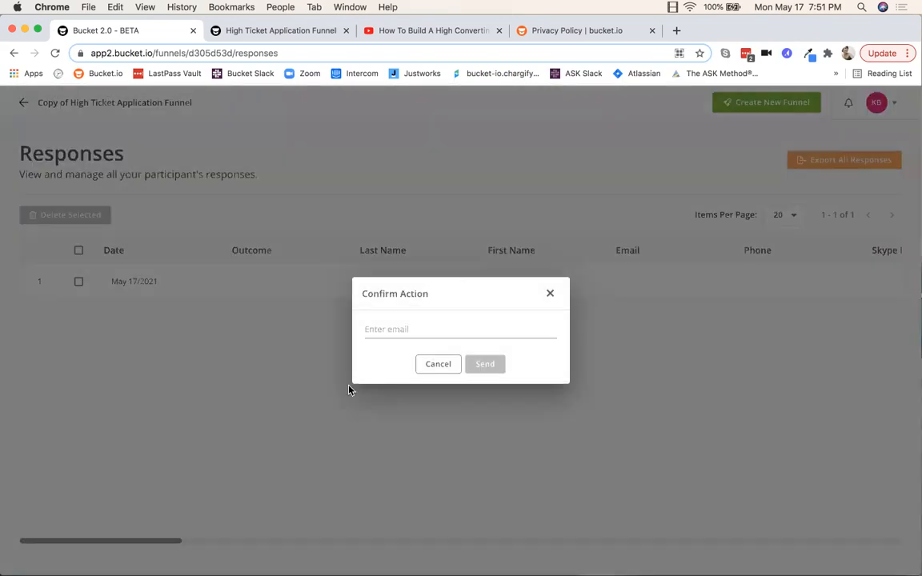
{"action": "left_click", "coordinate": [550, 296]}
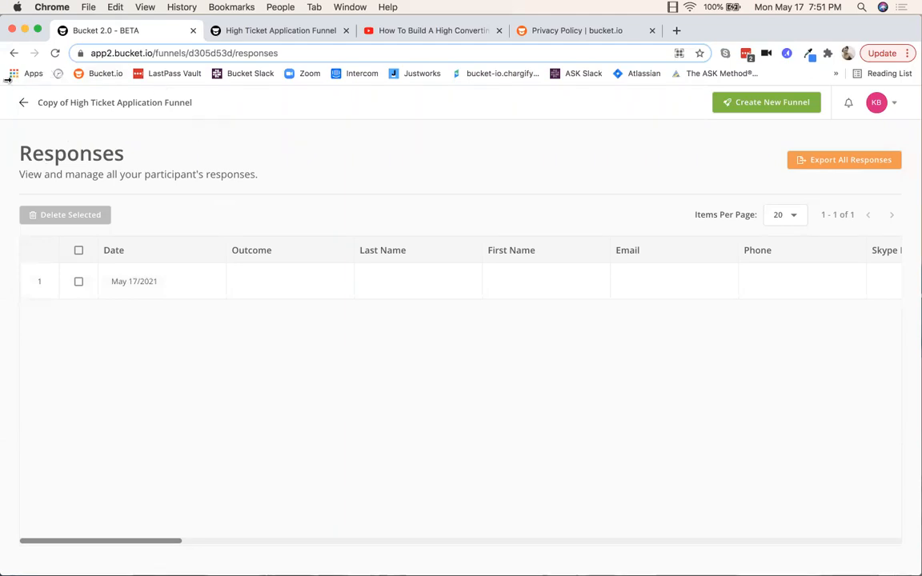
{"action": "left_click", "coordinate": [23, 102]}
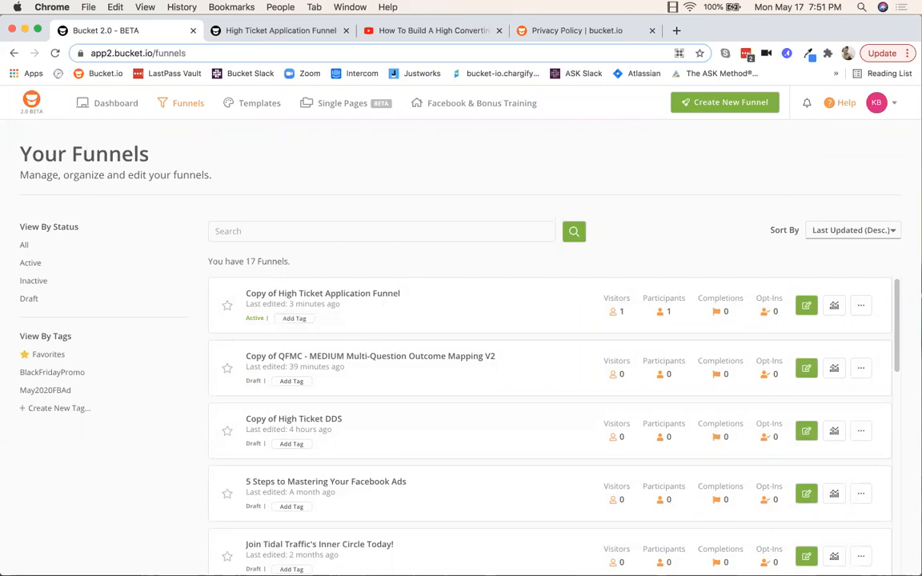
Step: Replace the first copied funnel's title with 'New name funnel'
{"action": "left_click", "coordinate": [864, 309]}
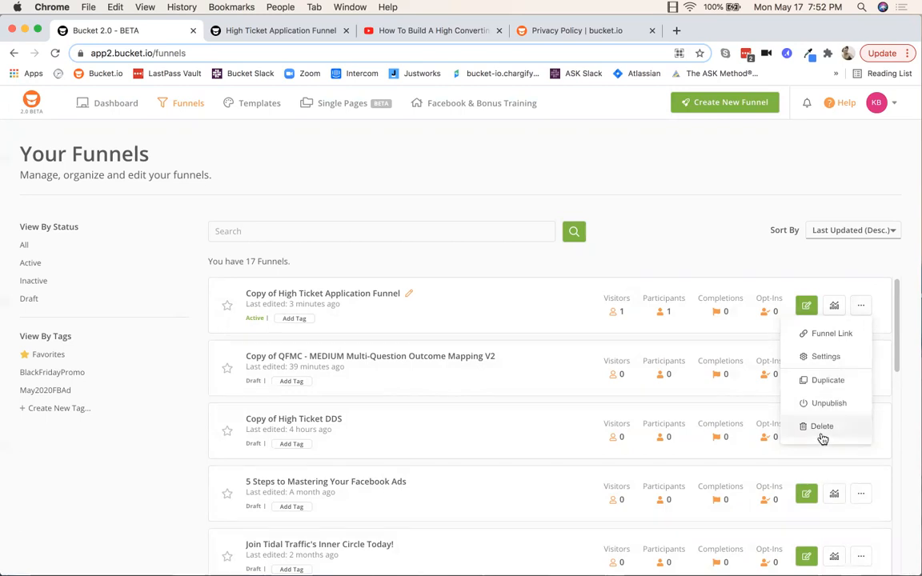
{"action": "left_click", "coordinate": [408, 293]}
{"action": "left_click_drag", "start_coordinate": [392, 293], "coordinate": [246, 294]}
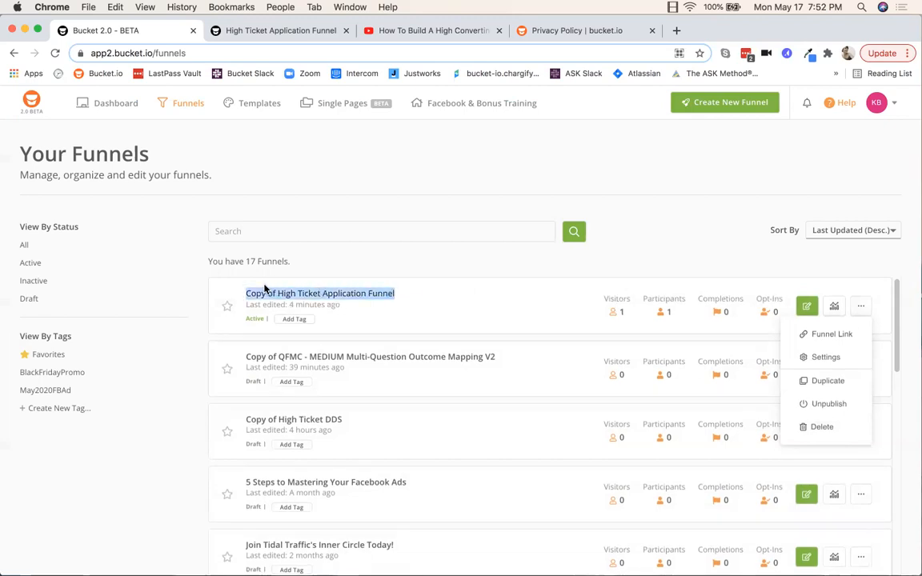
{"action": "type", "text": "New name funnel"}
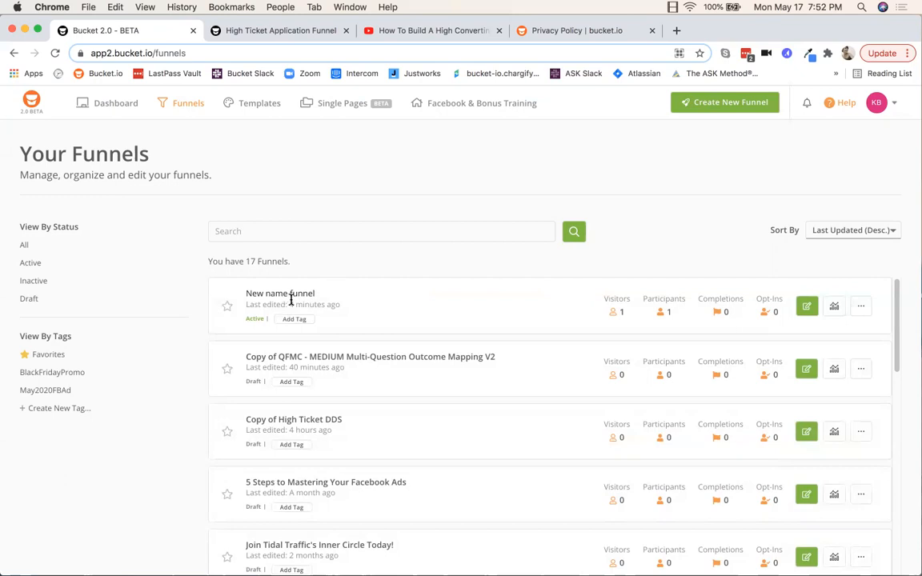
{"action": "left_click_drag", "start_coordinate": [323, 292], "coordinate": [241, 292]}
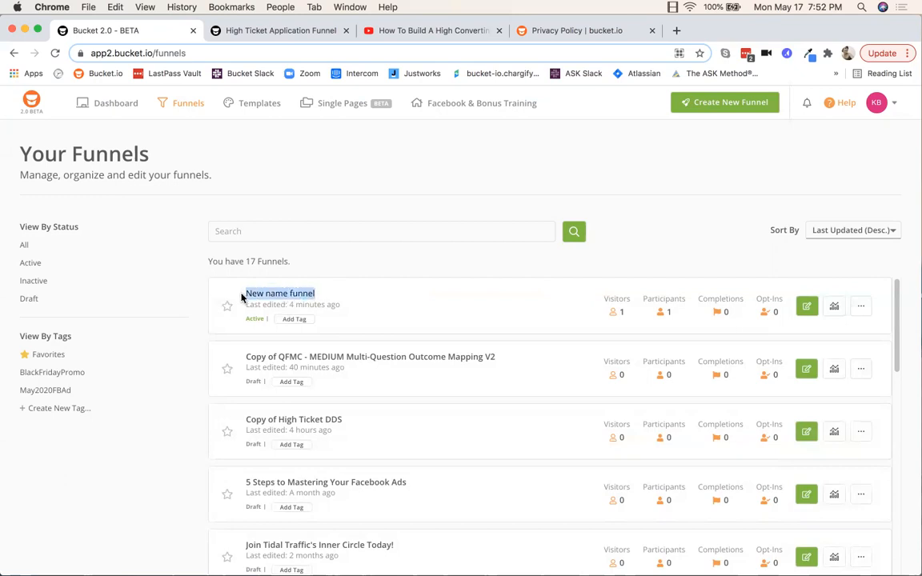
{"action": "left_click", "coordinate": [382, 292]}
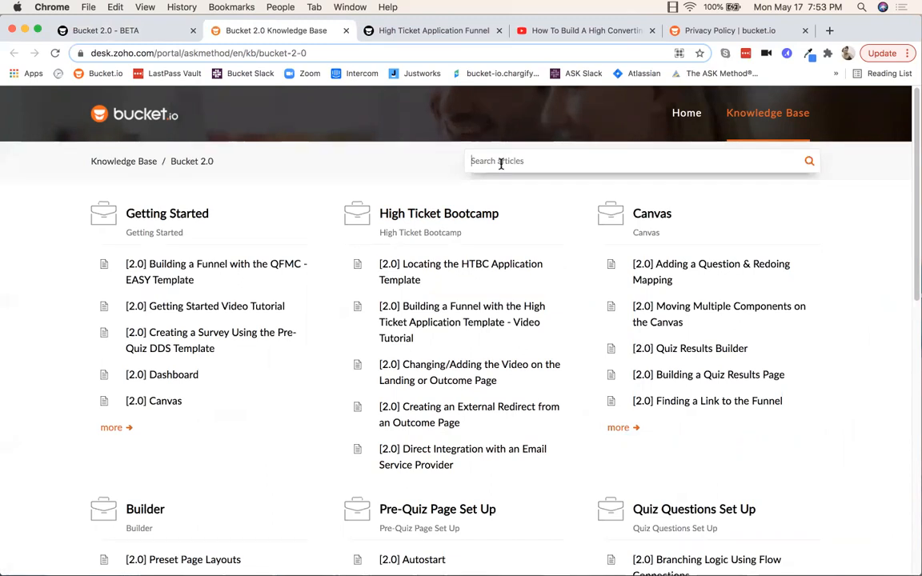
Step: Search the knowledge base for 'single', read the Single Page Builder article, then return to the funnels list
{"action": "type", "text": "singl"}
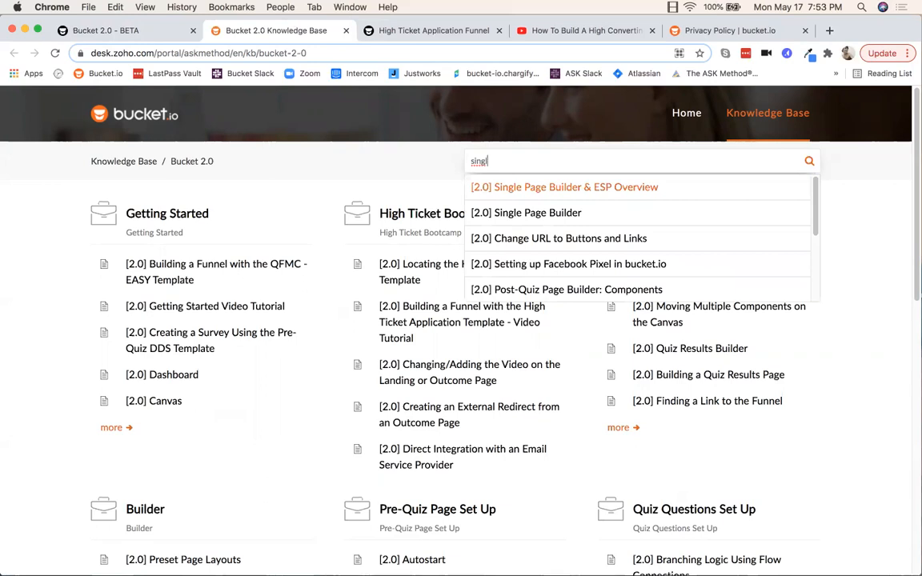
{"action": "type", "text": "e"}
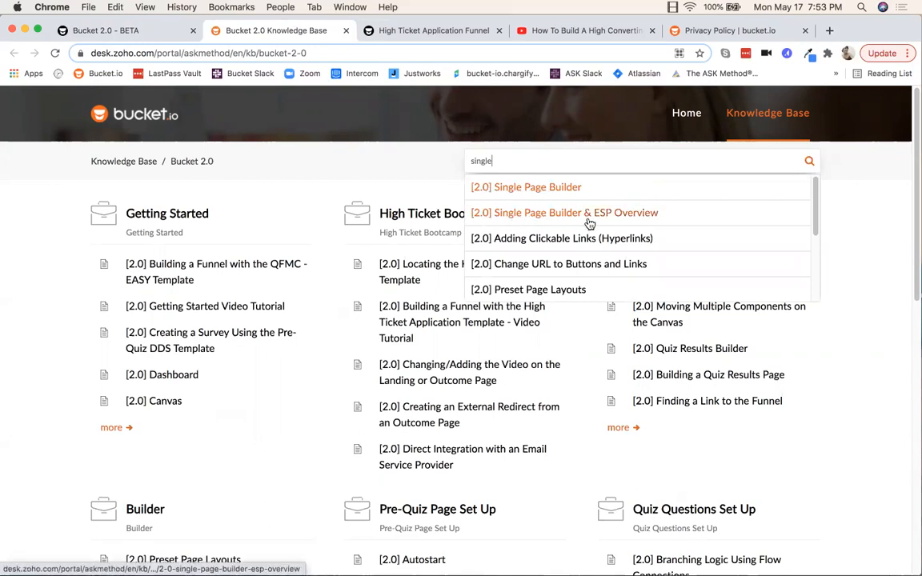
{"action": "left_click", "coordinate": [519, 187]}
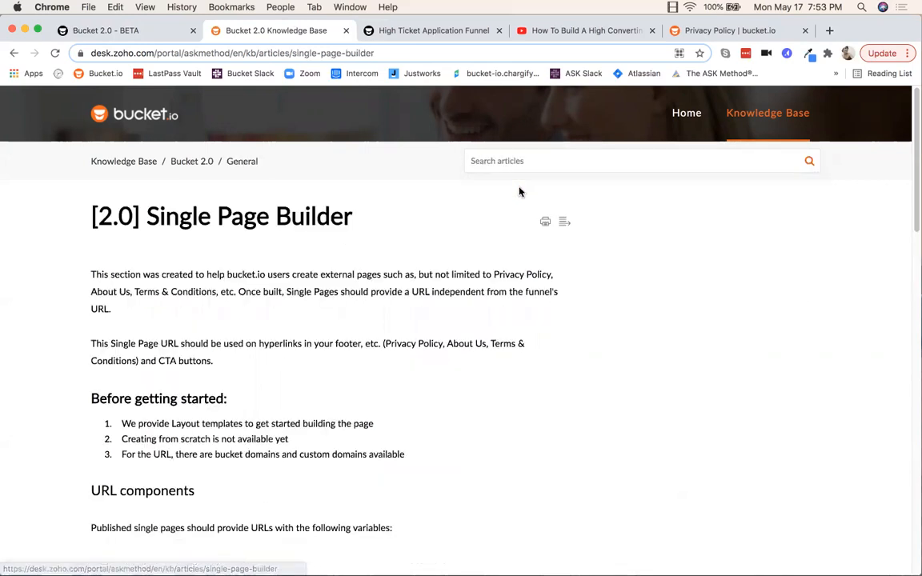
{"action": "scroll", "coordinate": [428, 332], "scroll_direction": "down", "scroll_amount": 2}
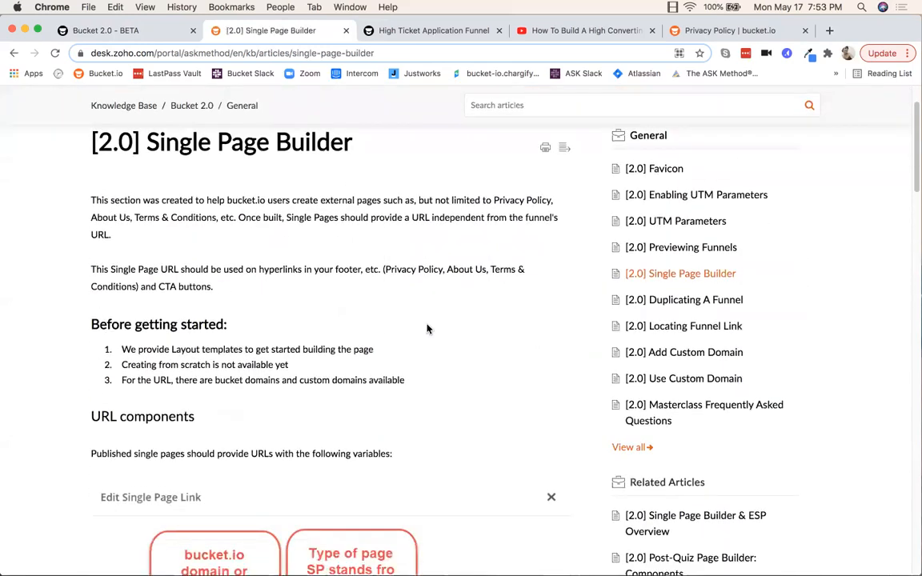
{"action": "scroll", "coordinate": [429, 325], "scroll_direction": "down", "scroll_amount": 8}
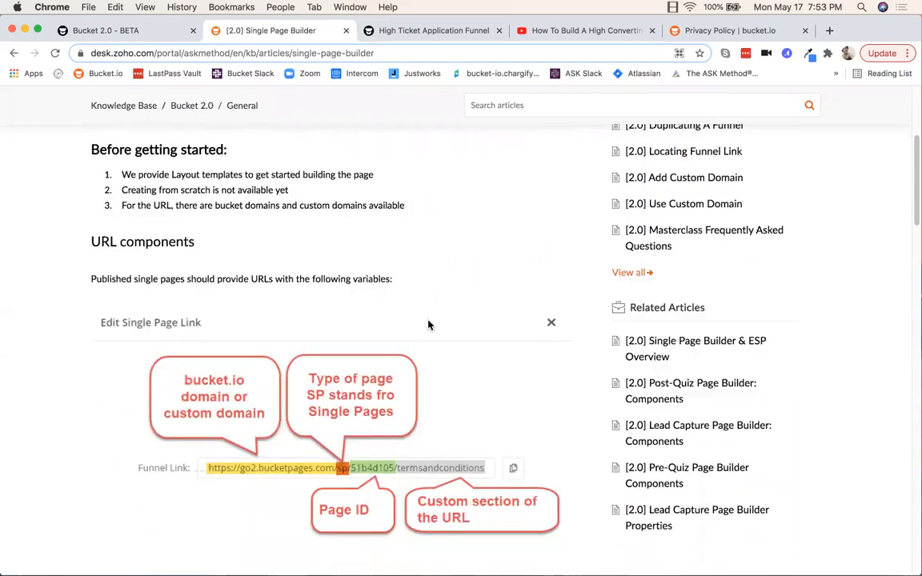
{"action": "scroll", "coordinate": [428, 325], "scroll_direction": "down", "scroll_amount": 5}
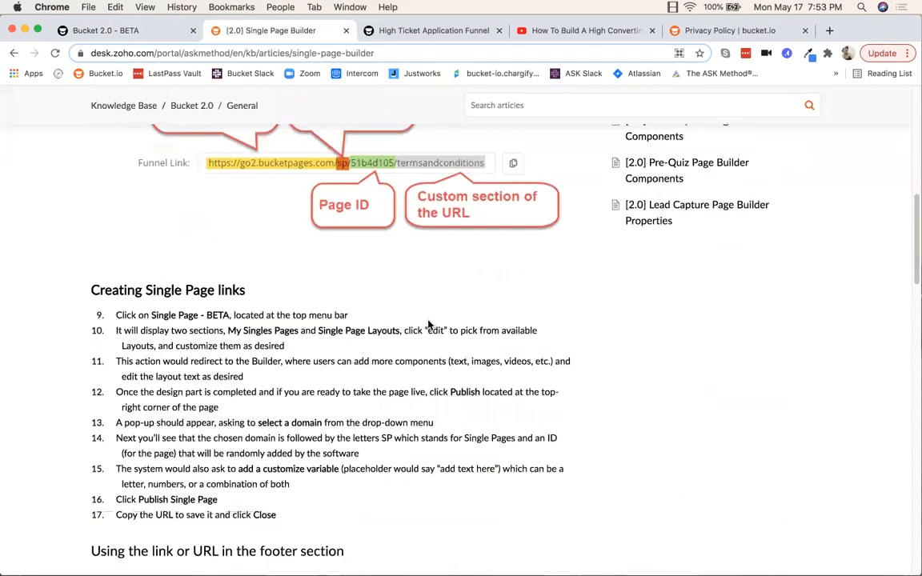
{"action": "scroll", "coordinate": [428, 325], "scroll_direction": "down", "scroll_amount": 18}
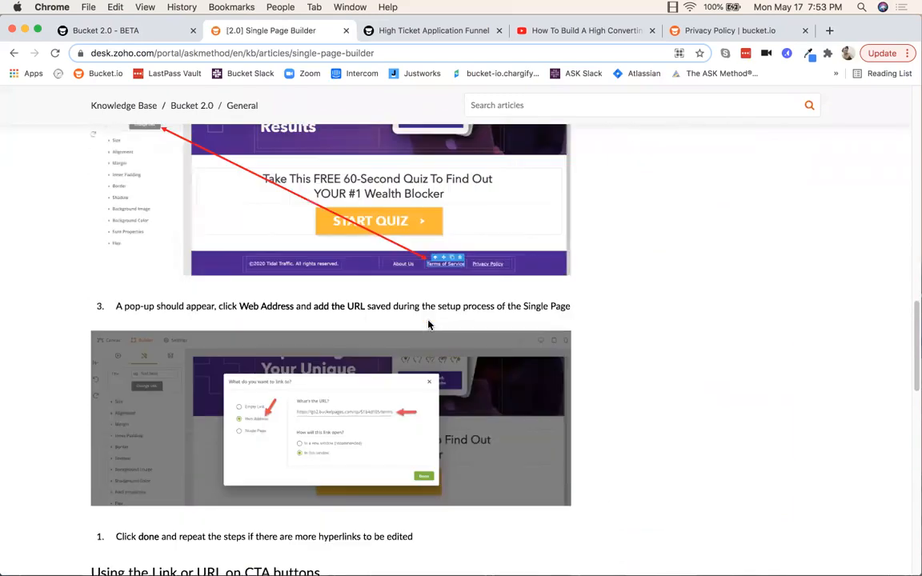
{"action": "scroll", "coordinate": [428, 325], "scroll_direction": "down", "scroll_amount": 16}
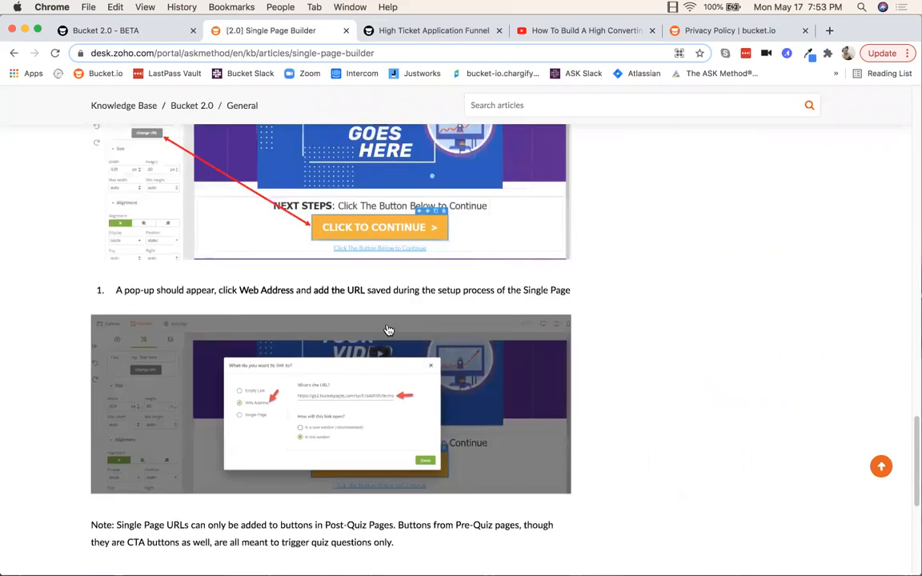
{"action": "scroll", "coordinate": [389, 331], "scroll_direction": "down", "scroll_amount": 11}
{"action": "scroll", "coordinate": [392, 335], "scroll_direction": "up", "scroll_amount": 15}
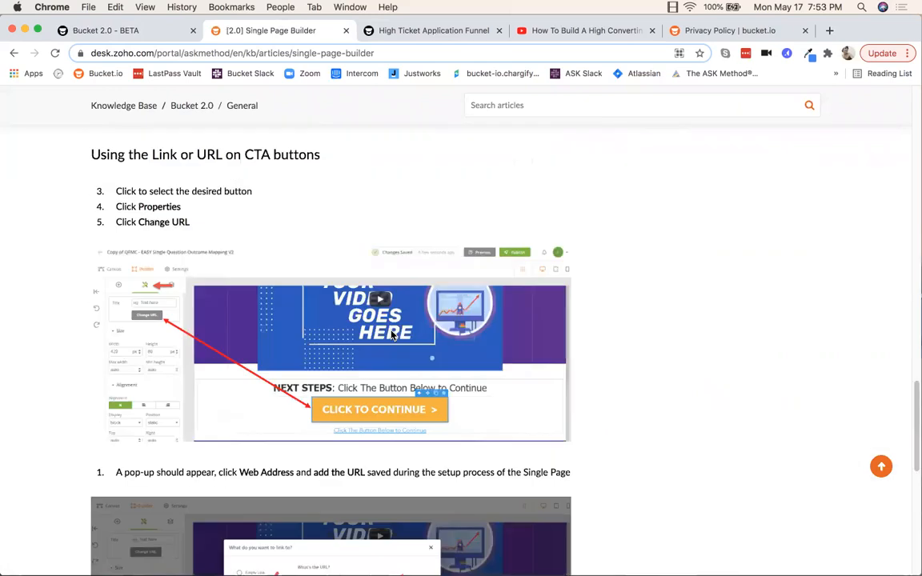
{"action": "scroll", "coordinate": [392, 335], "scroll_direction": "up", "scroll_amount": 20}
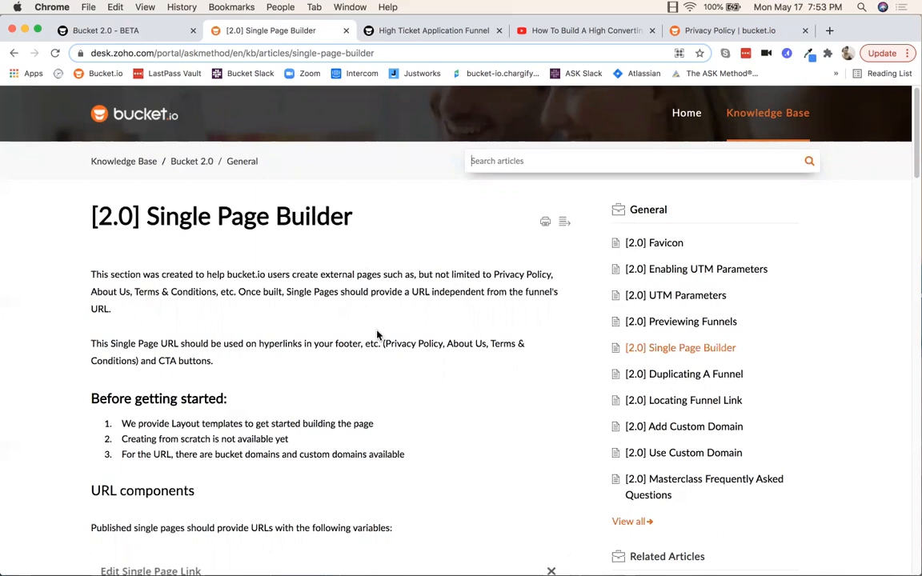
{"action": "left_click", "coordinate": [143, 34]}
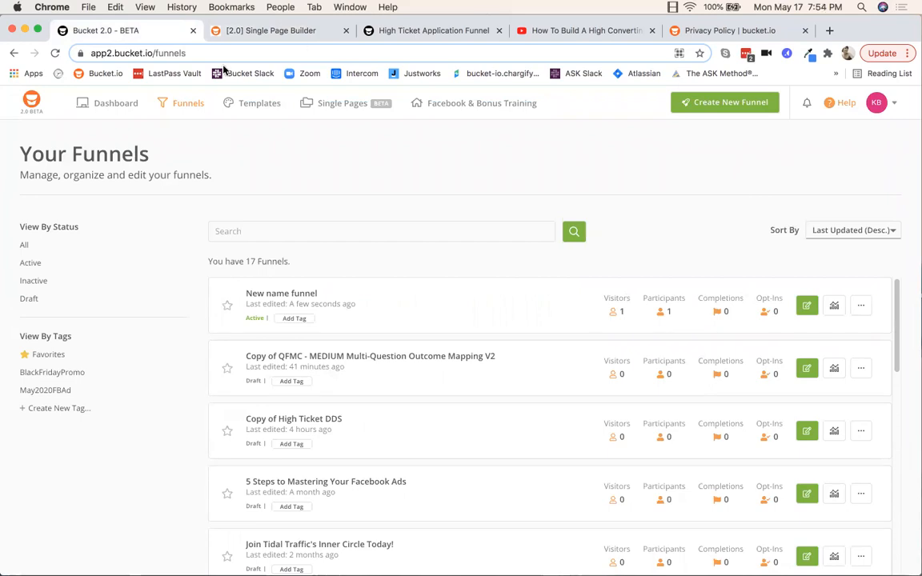
Step: Go from Templates to the Help knowledge base and show the High Ticket Bootcamp section's five articles
{"action": "left_click", "coordinate": [261, 105]}
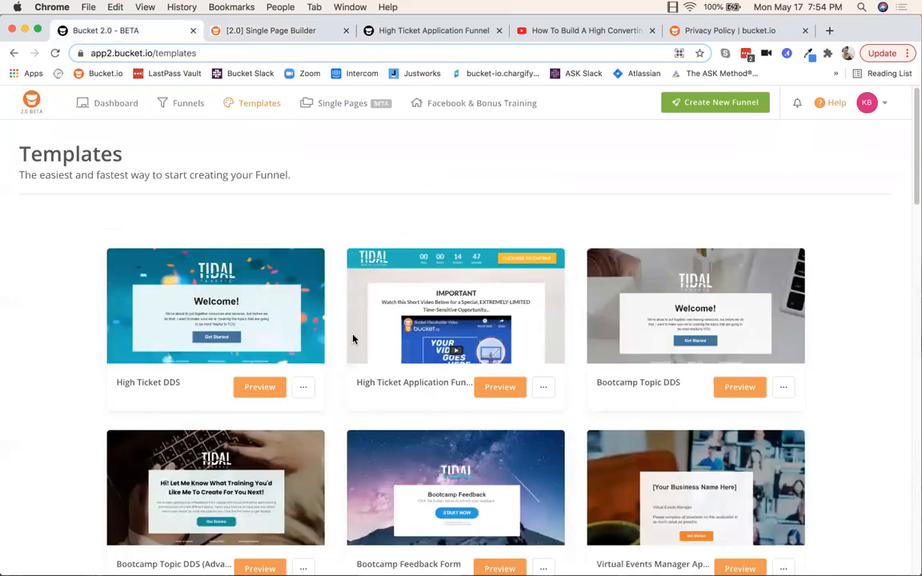
{"action": "left_click", "coordinate": [834, 105]}
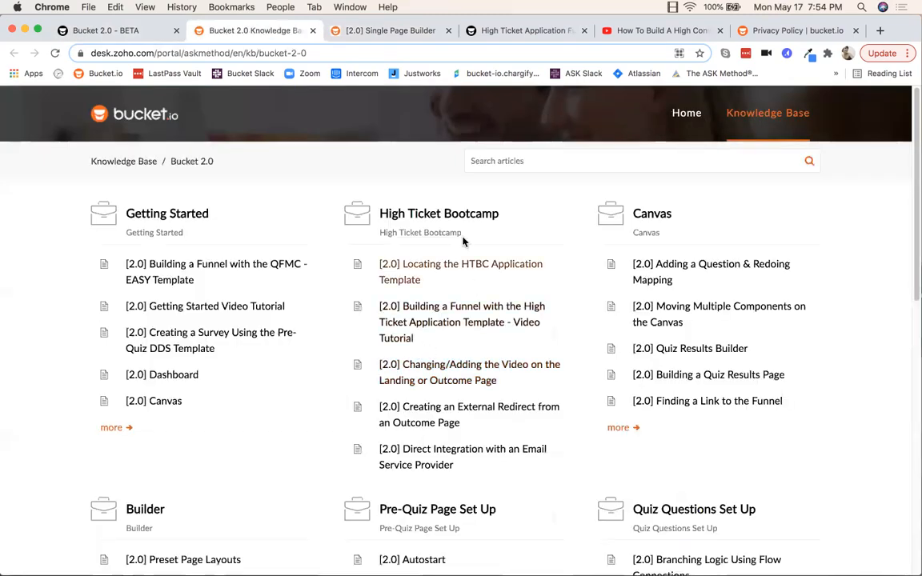
{"action": "left_click", "coordinate": [447, 220]}
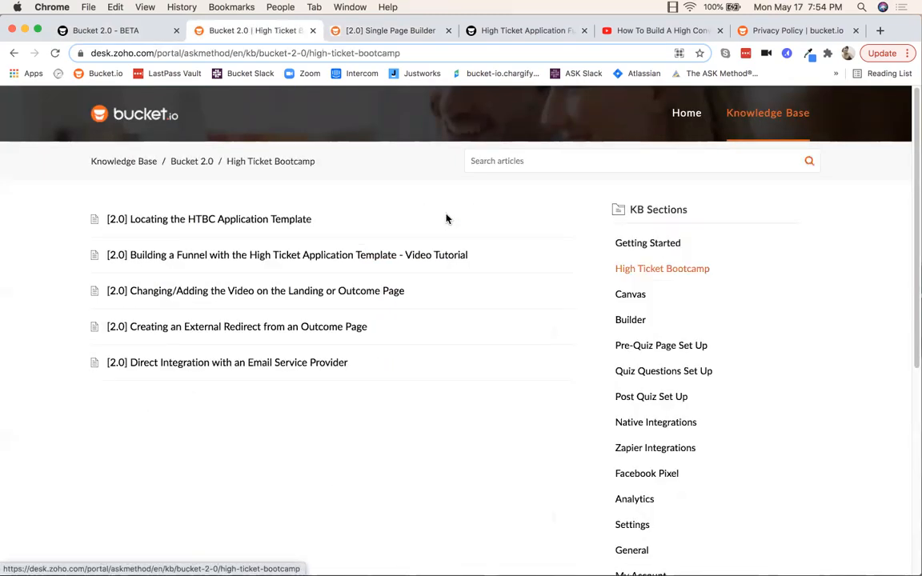